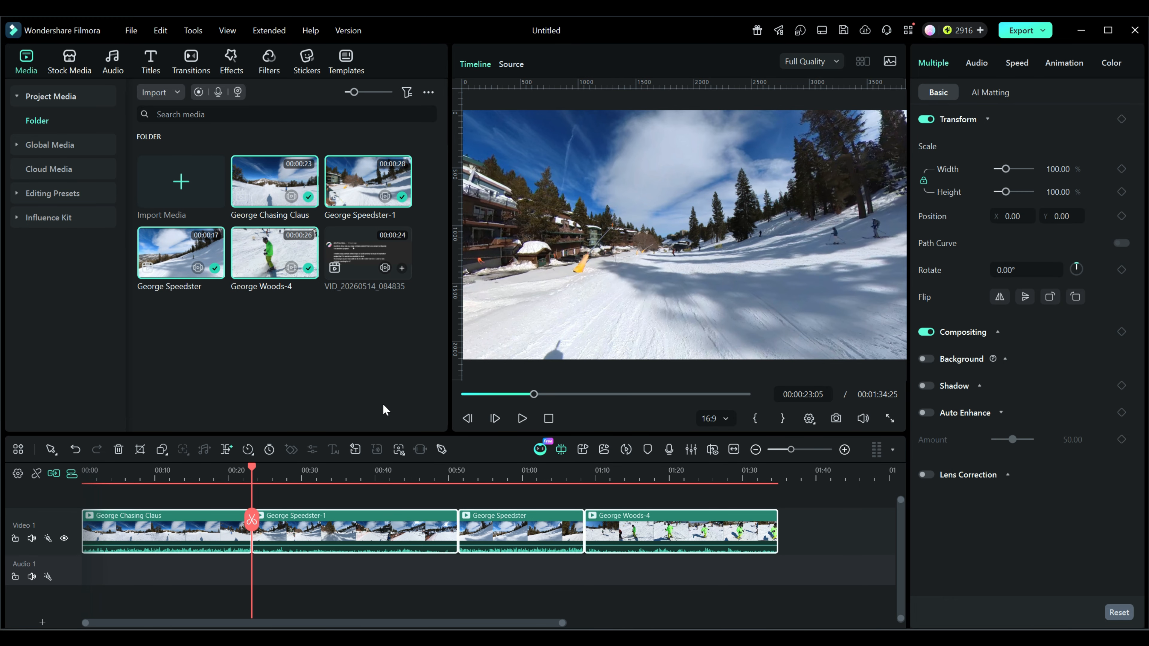
# Step: Open Filmora's release notes in the browser, review recent version entries including February 2026, and close the page
pyautogui.click(313, 31)
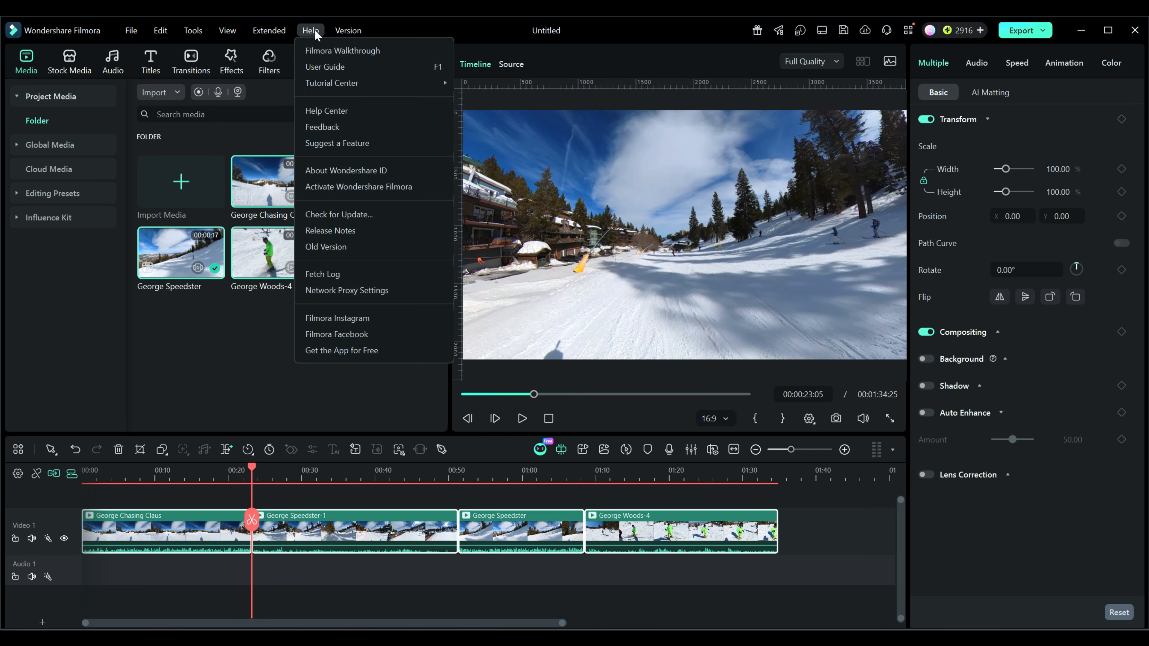
pyautogui.click(330, 231)
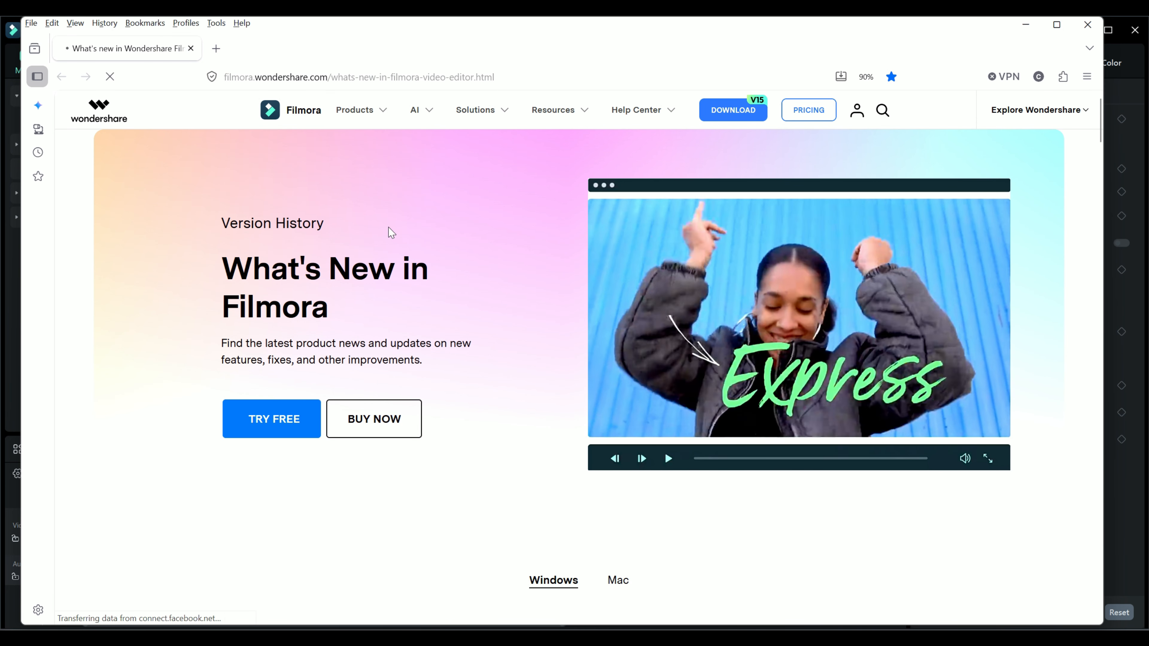
pyautogui.scroll(-5, 389, 233)
pyautogui.scroll(-10, 391, 242)
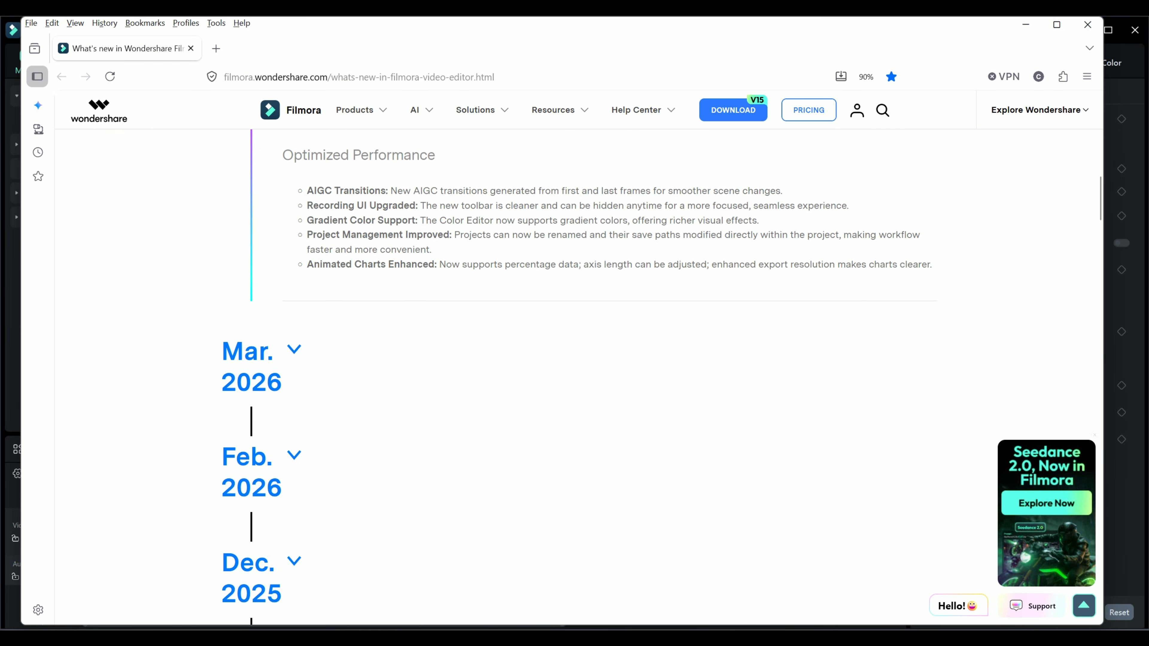
pyautogui.click(294, 375)
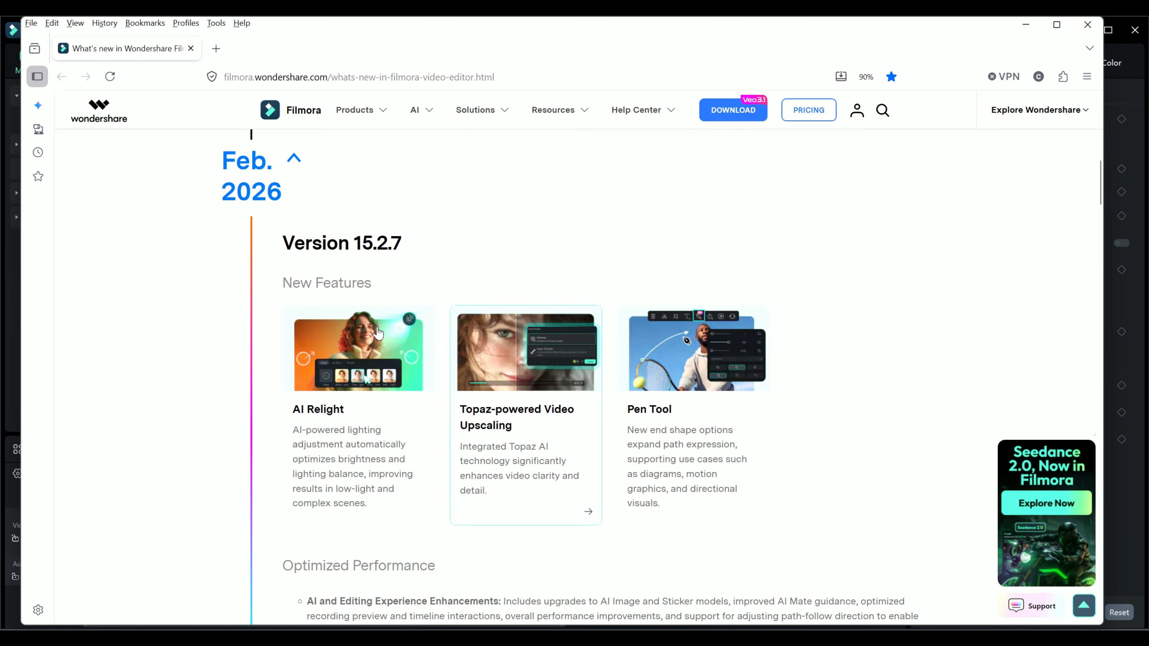
pyautogui.click(1089, 27)
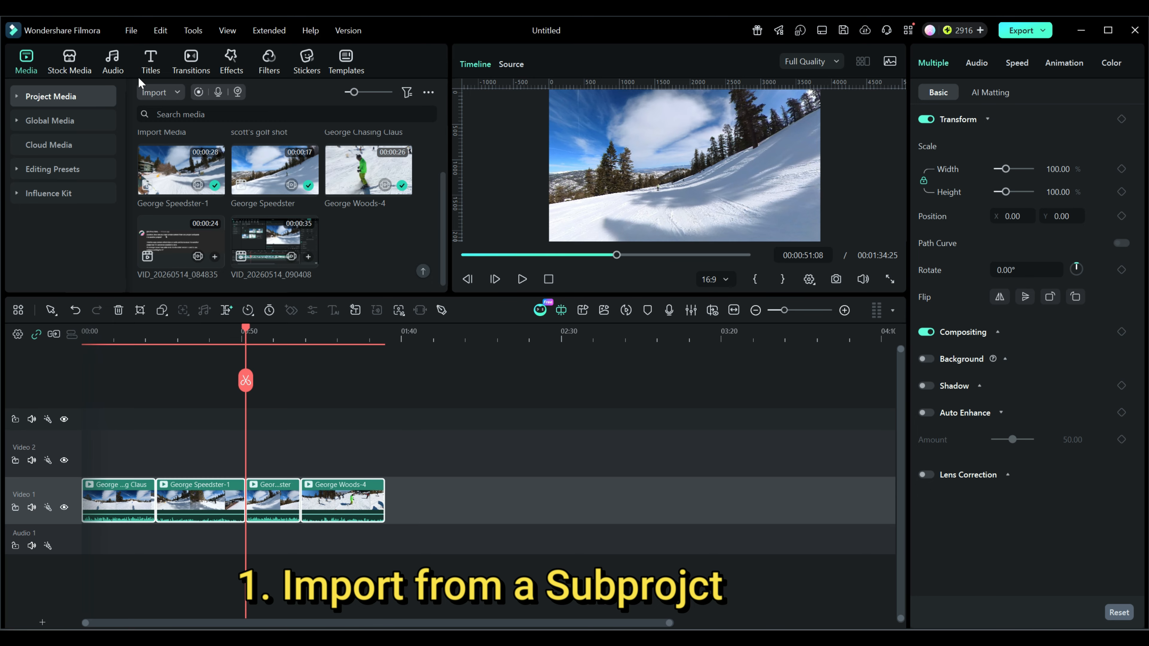
# Step: Import the project file "scott's golf shot.wfp" into the current project as a subproject
pyautogui.click(131, 30)
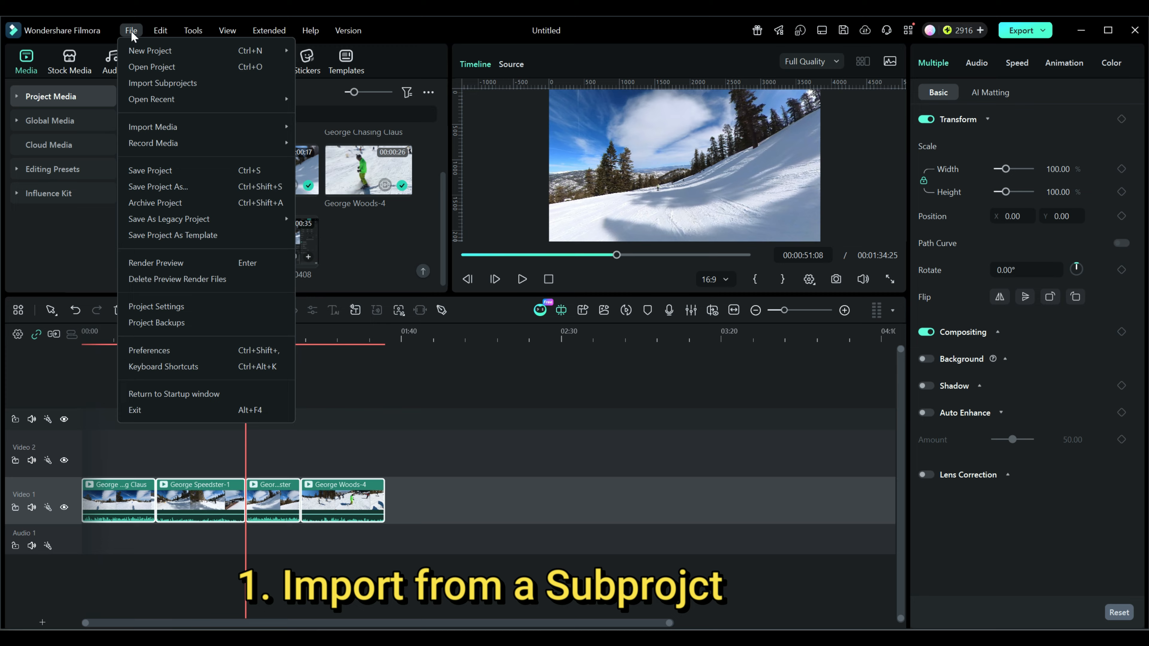
pyautogui.click(143, 82)
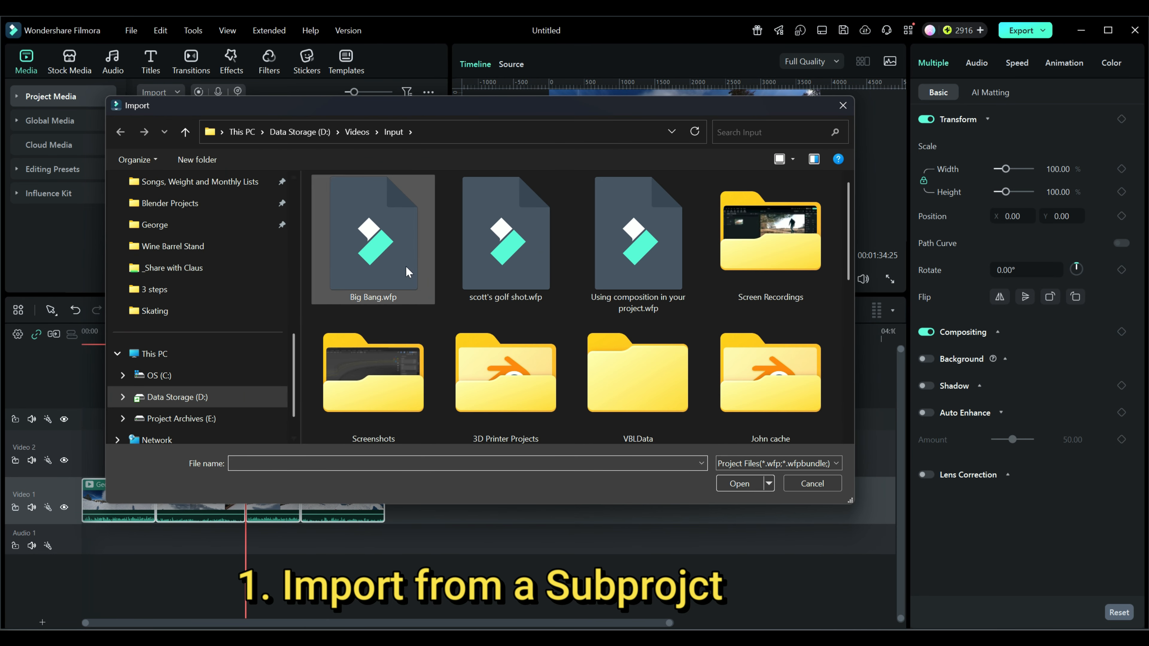
pyautogui.click(522, 254)
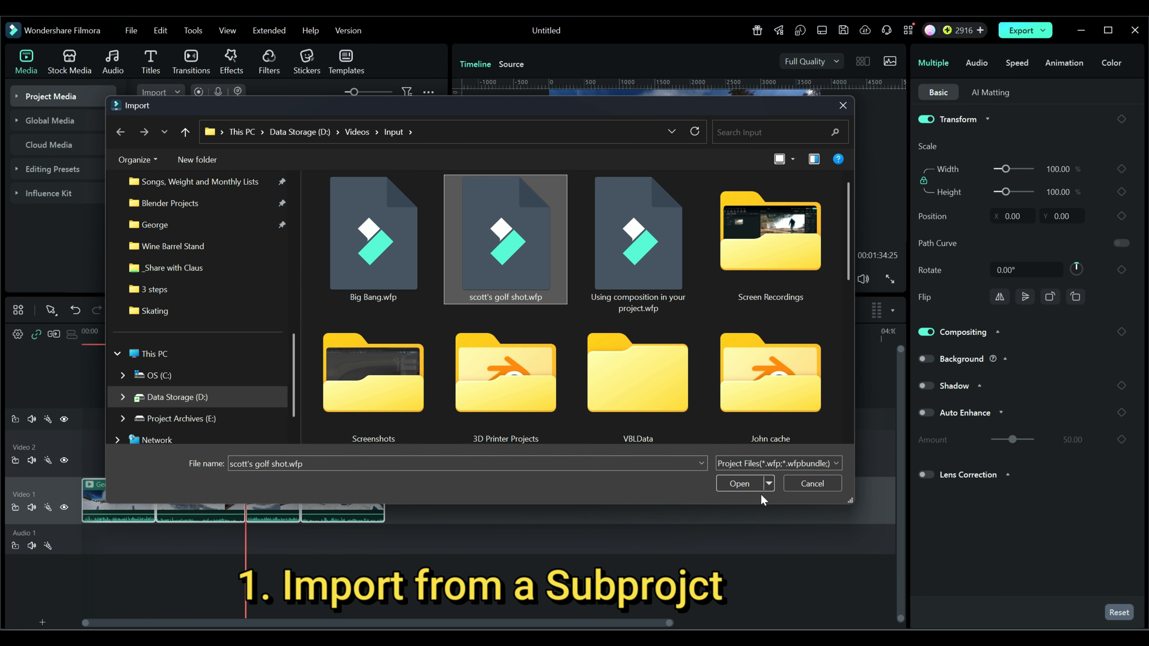
pyautogui.click(743, 484)
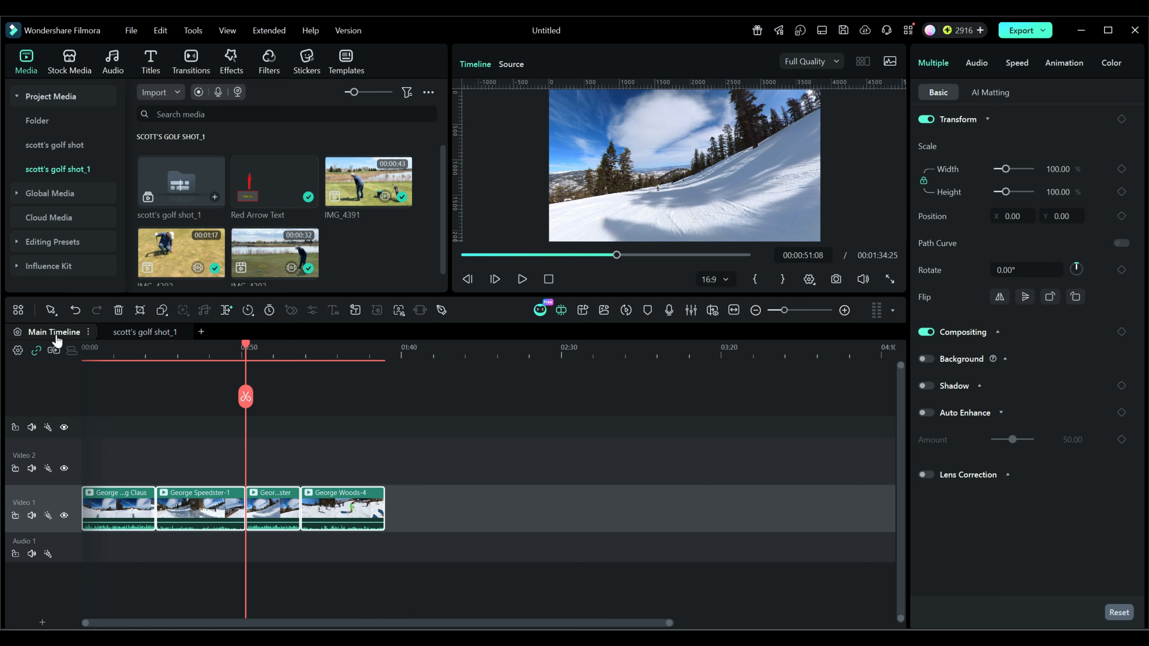
# Step: Examine the imported golf timeline and the contents of each project media folder, including the two golf shot folders
pyautogui.click(144, 333)
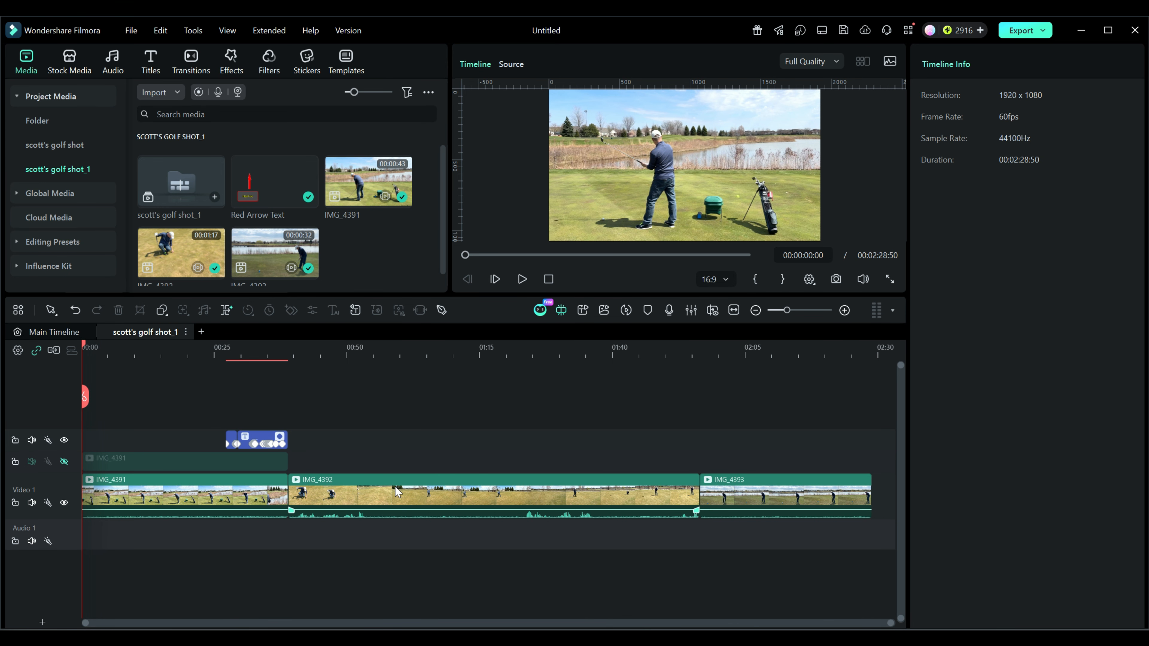
pyautogui.click(52, 334)
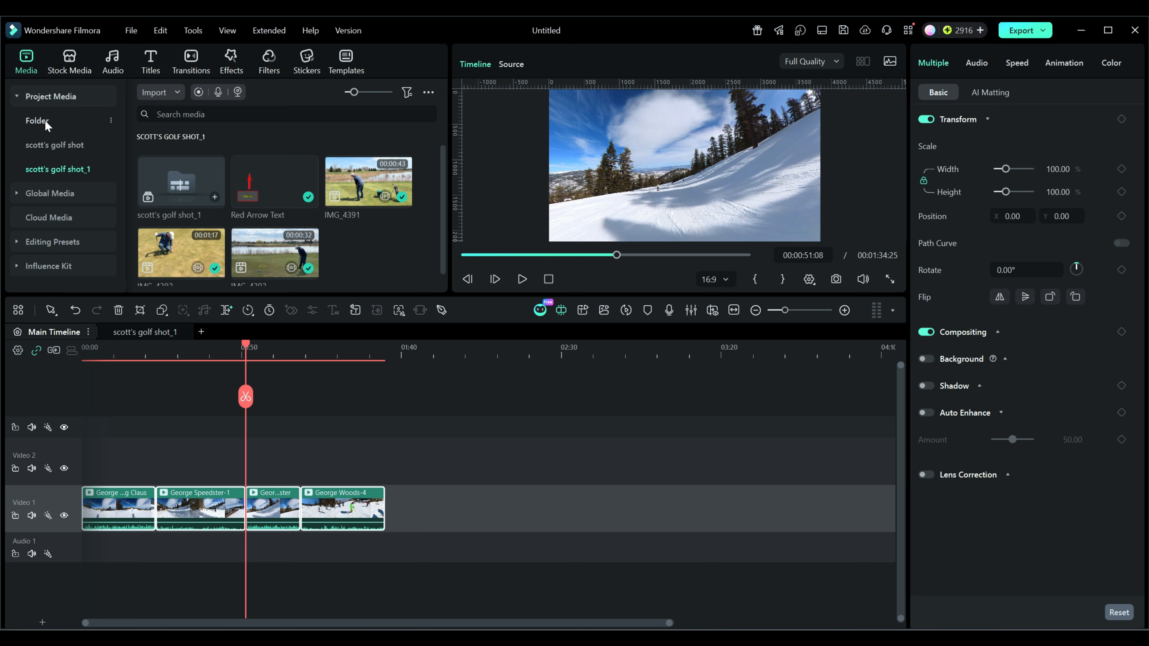
pyautogui.click(40, 98)
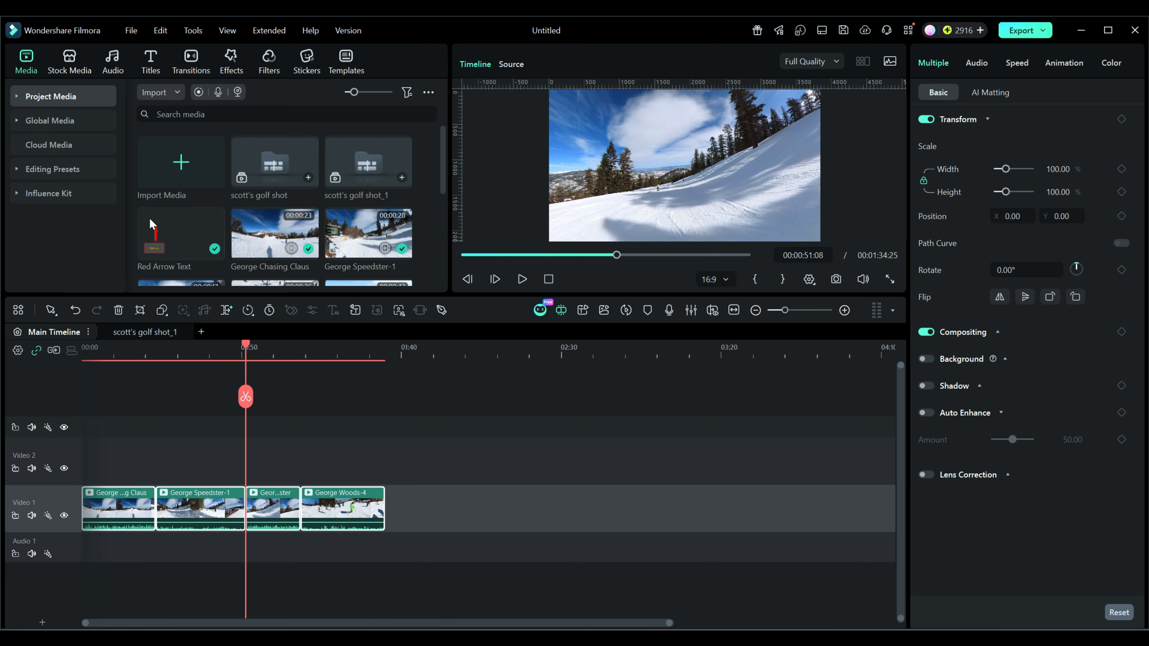
pyautogui.click(16, 97)
pyautogui.click(38, 121)
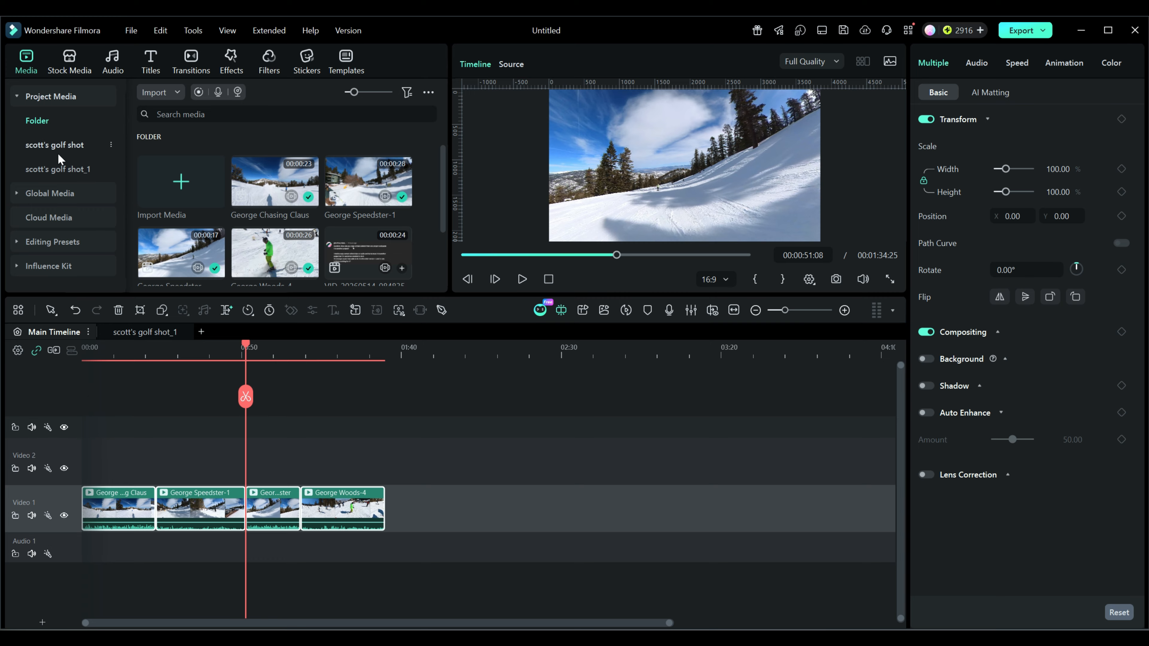
pyautogui.click(57, 144)
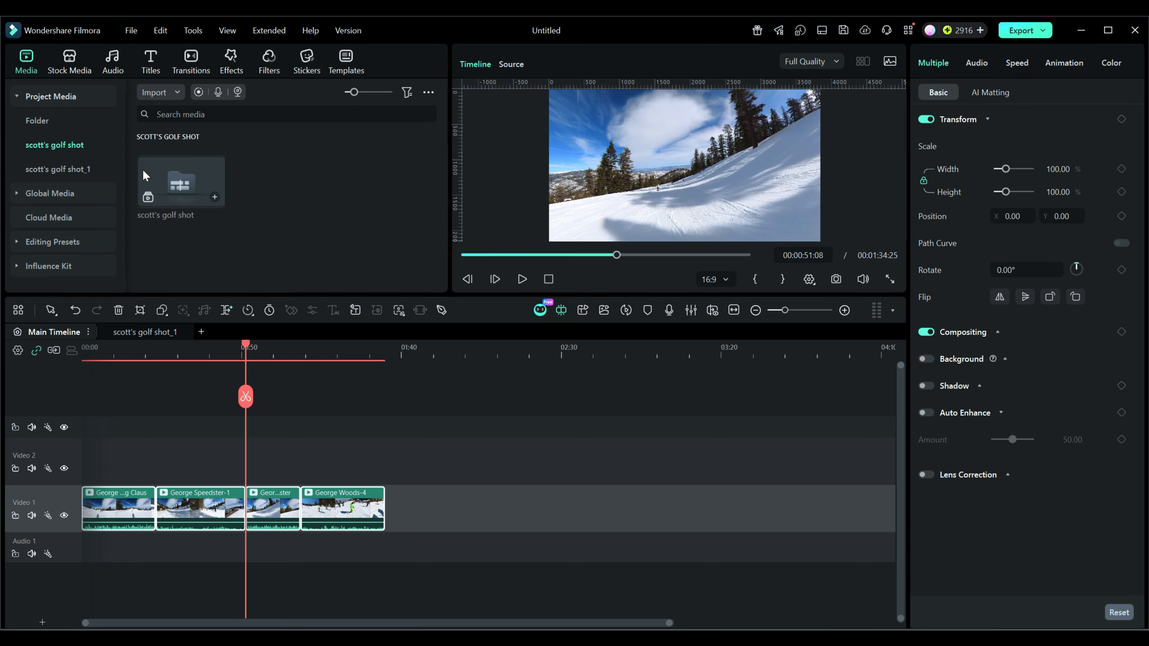
pyautogui.click(66, 171)
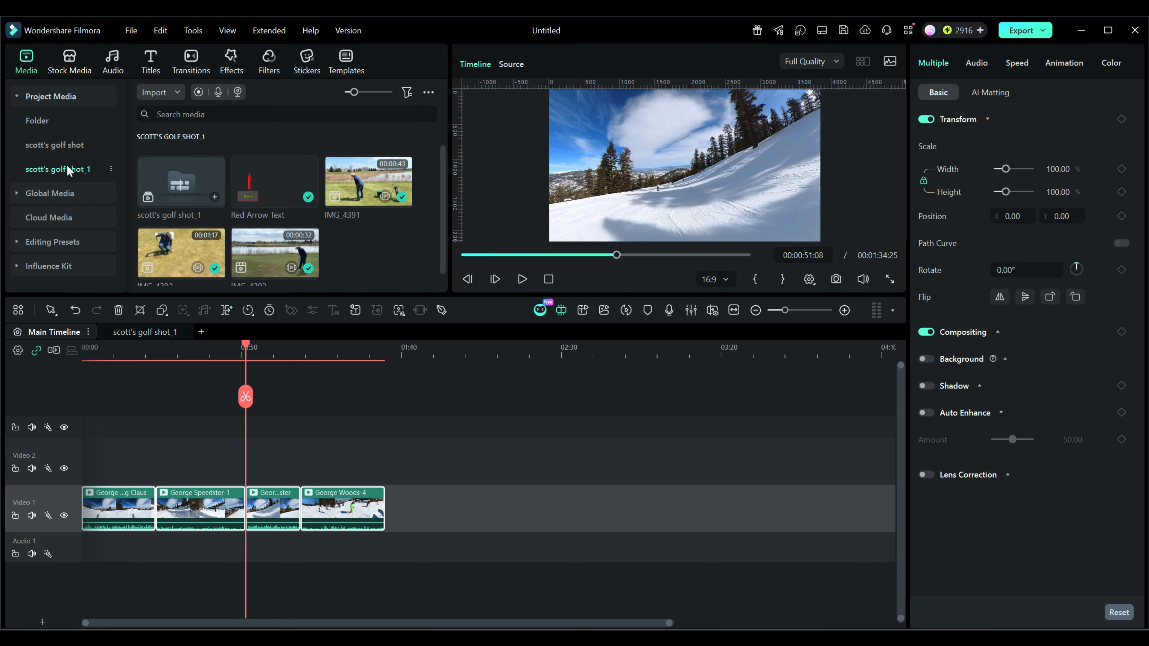
# Step: Delete the redundant "scott's golf shot" folder from the project media, keeping "scott's golf shot_1"
pyautogui.rightClick(56, 147)
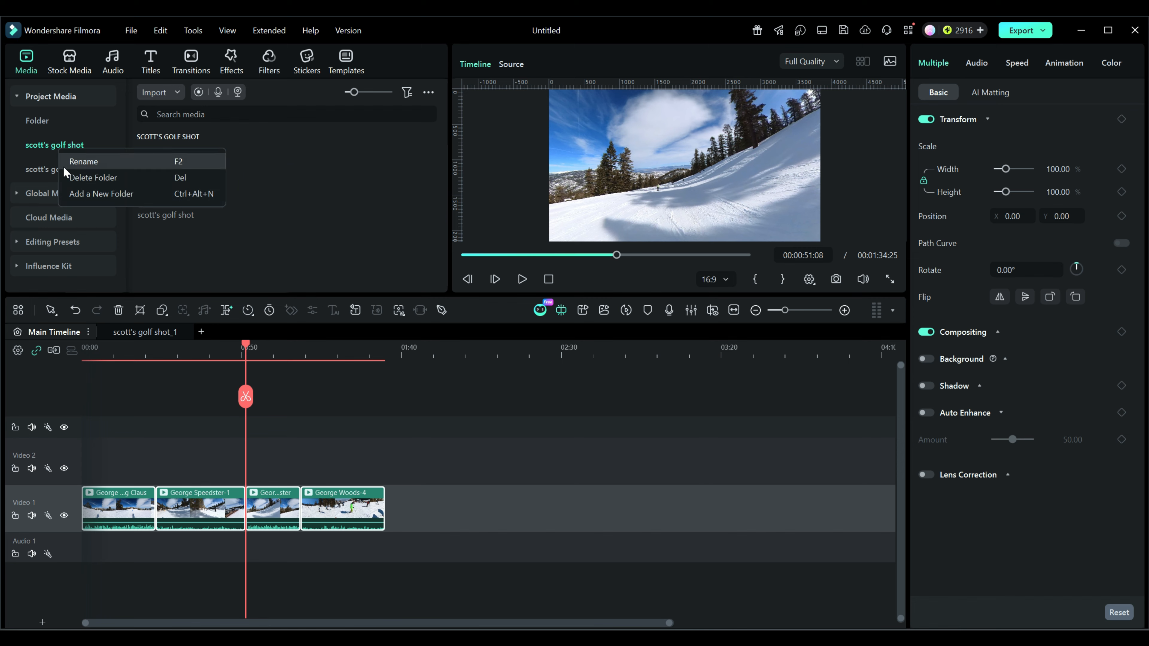
pyautogui.click(83, 178)
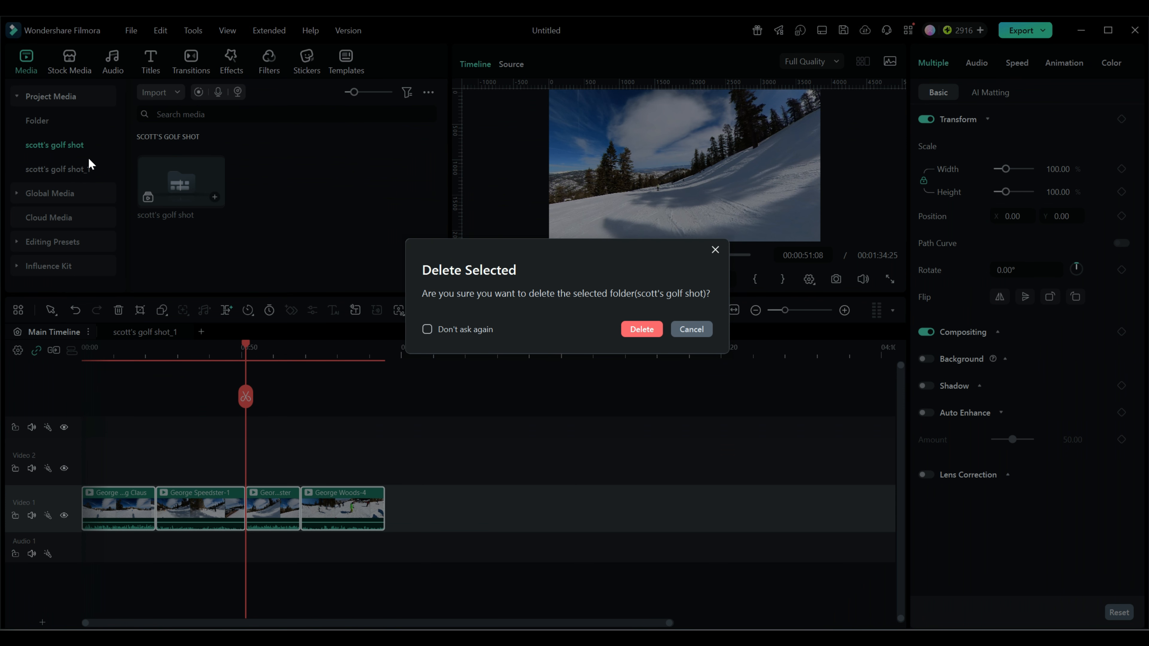
pyautogui.click(439, 333)
pyautogui.click(640, 329)
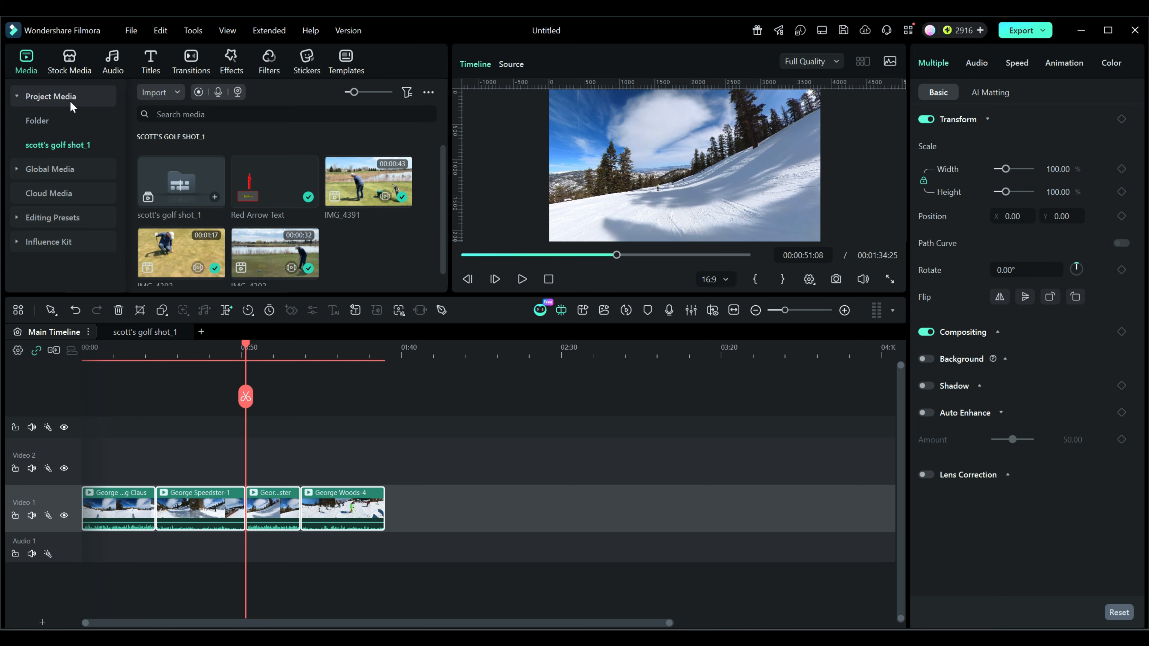
# Step: Compare the main ski timeline and its media folder with the imported golf timeline and its media folder
pyautogui.click(41, 120)
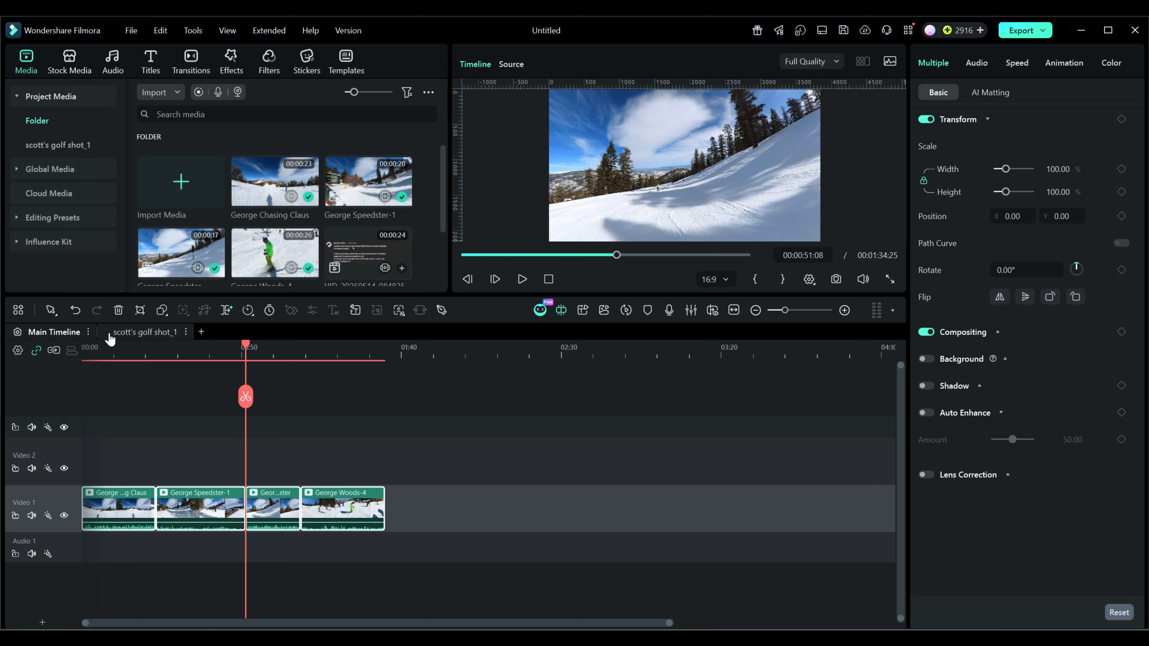
pyautogui.click(145, 333)
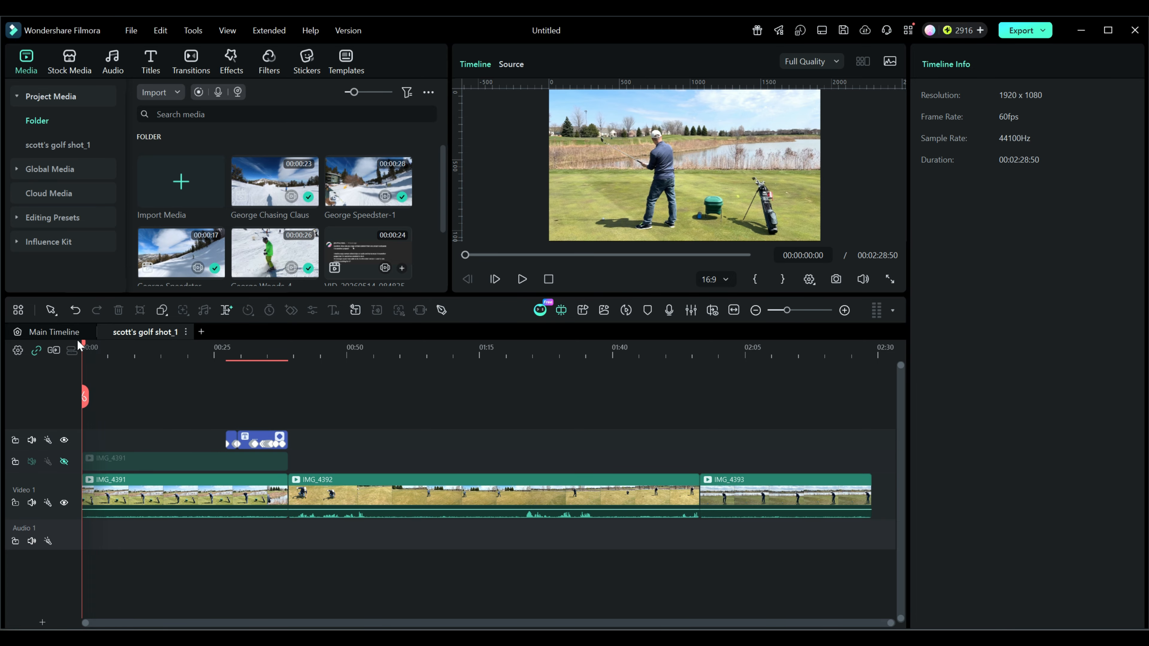
pyautogui.click(53, 332)
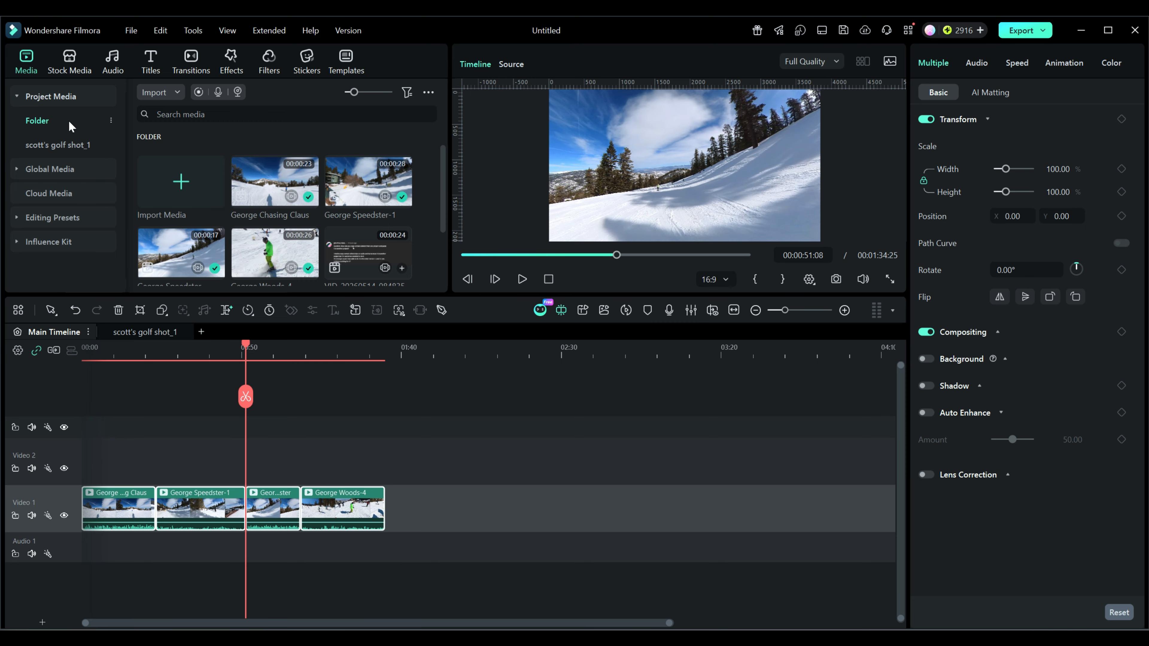
pyautogui.click(49, 144)
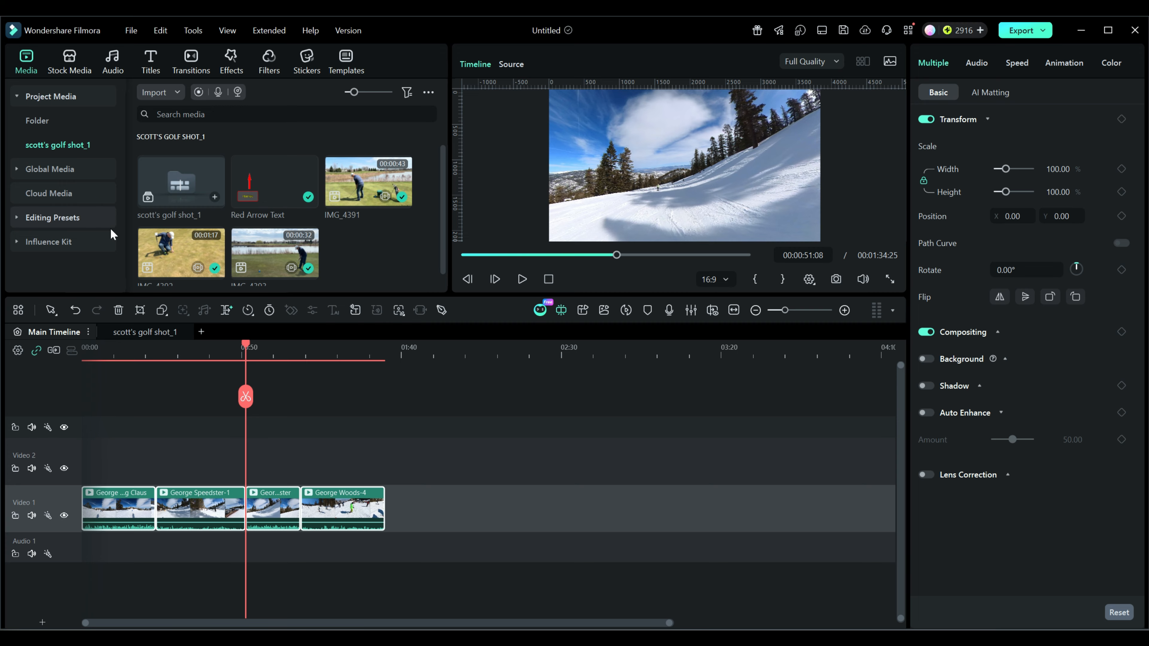
# Step: In the imported golf timeline, delete the IMG_4391 clip from the hidden track above Video 1
pyautogui.click(136, 335)
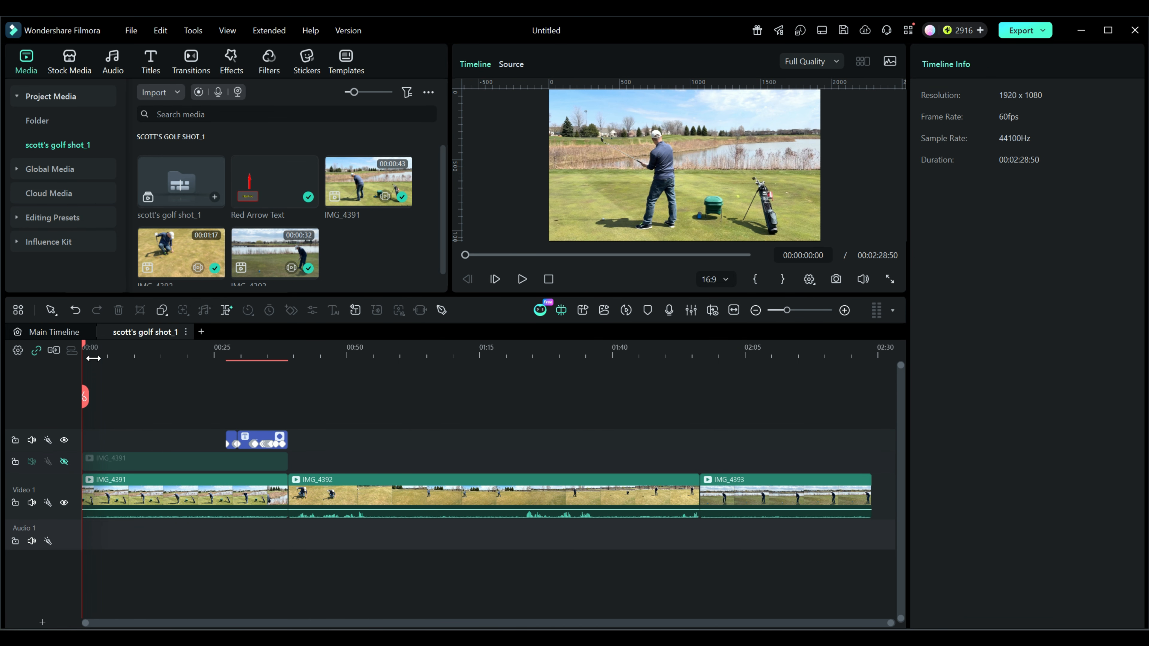
pyautogui.moveTo(84, 351); pyautogui.dragTo(246, 365)
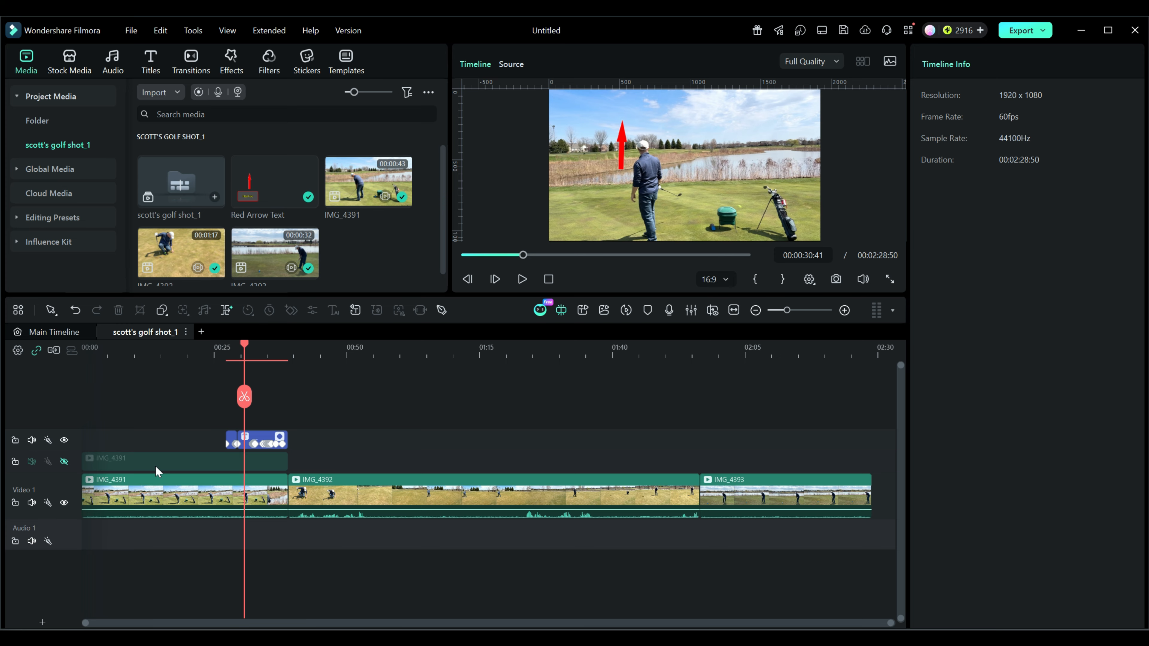
pyautogui.click(142, 466)
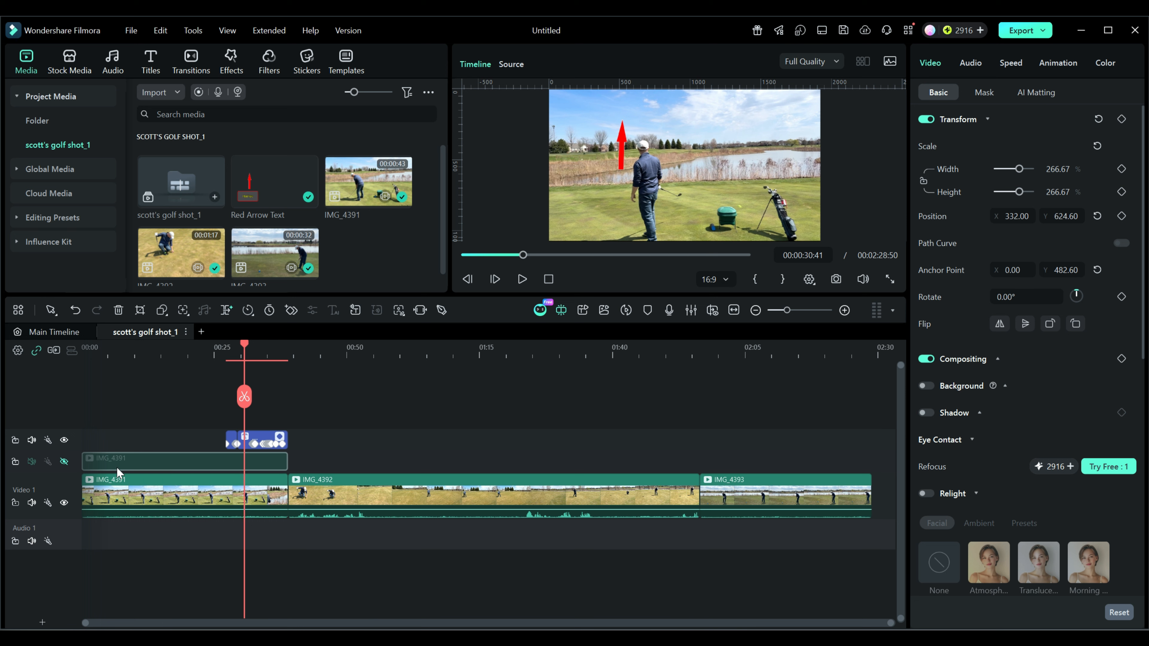
pyautogui.press('Delete')
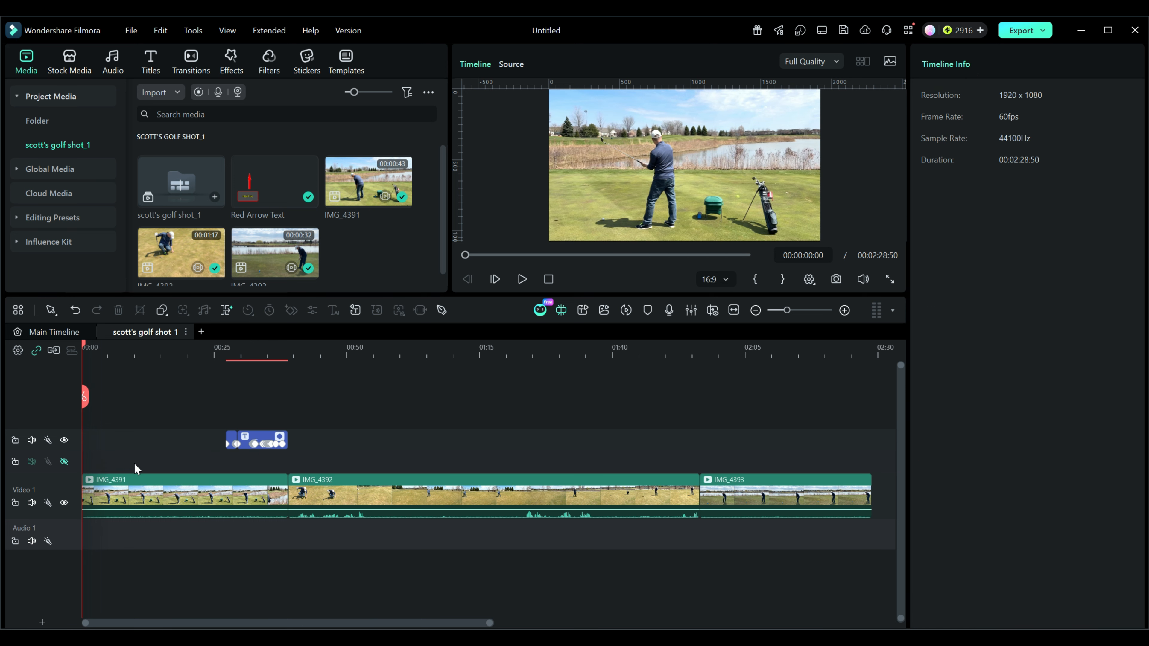
# Step: Copy the IMG_4391 clip on Video 1 together with the title clips above it in the golf timeline
pyautogui.moveTo(245, 544); pyautogui.dragTo(205, 414)
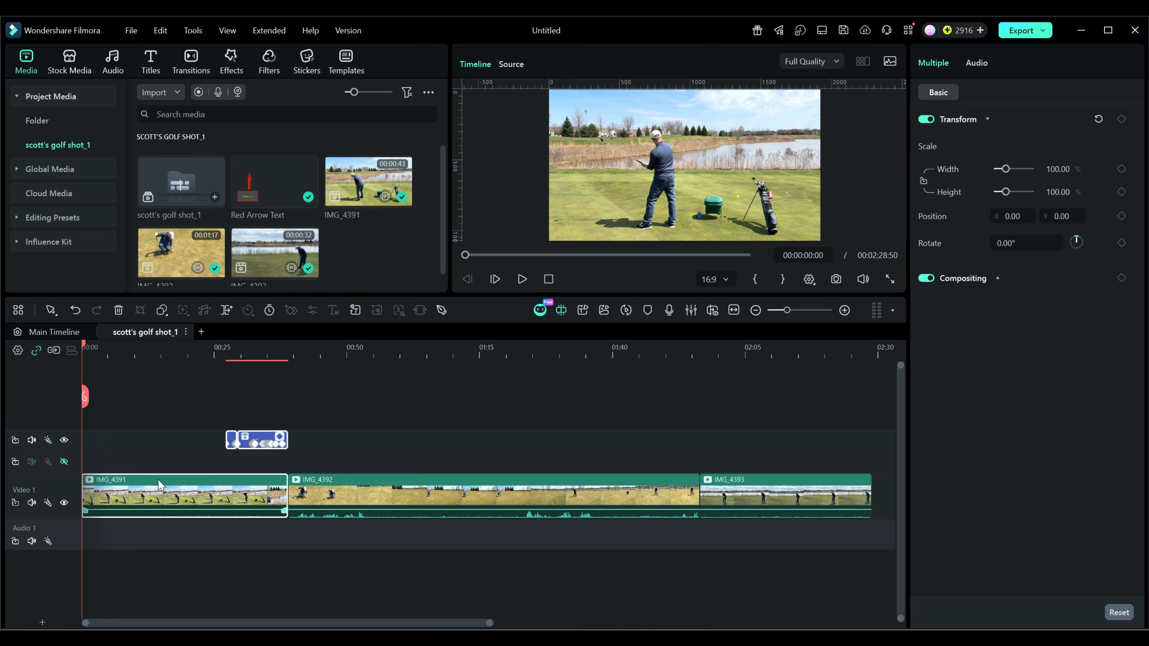
pyautogui.click(378, 448)
pyautogui.moveTo(116, 400)
pyautogui.mouseDown()
pyautogui.moveTo(189, 438)
pyautogui.moveTo(270, 520)
pyautogui.mouseUp()
pyautogui.rightClick(174, 484)
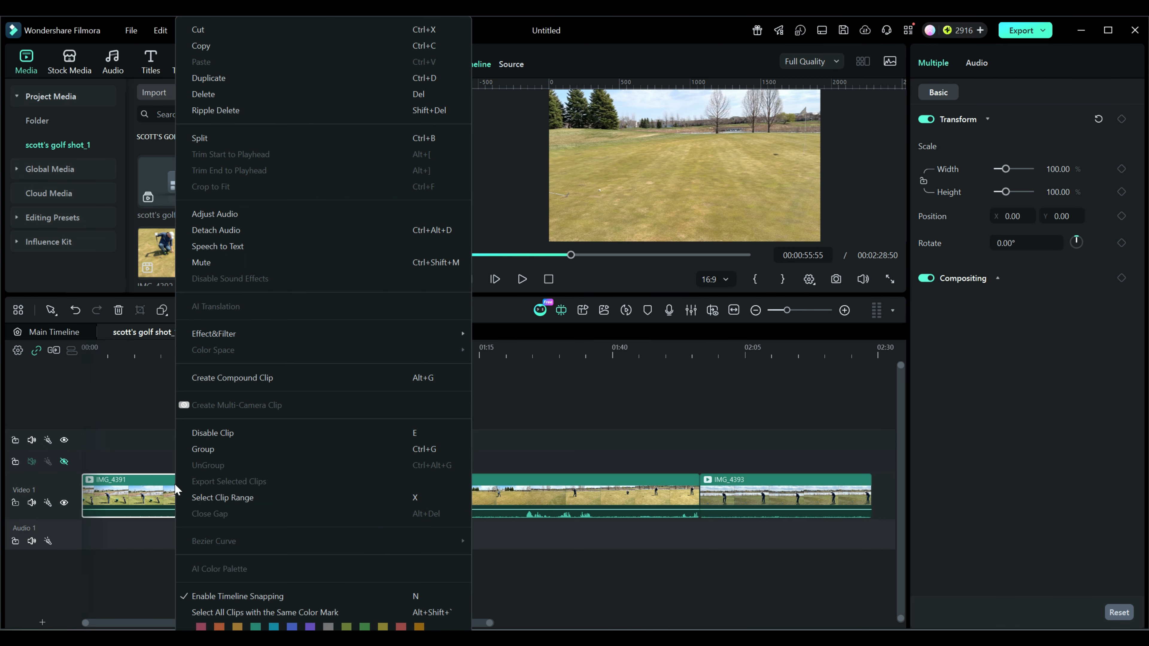
pyautogui.click(201, 47)
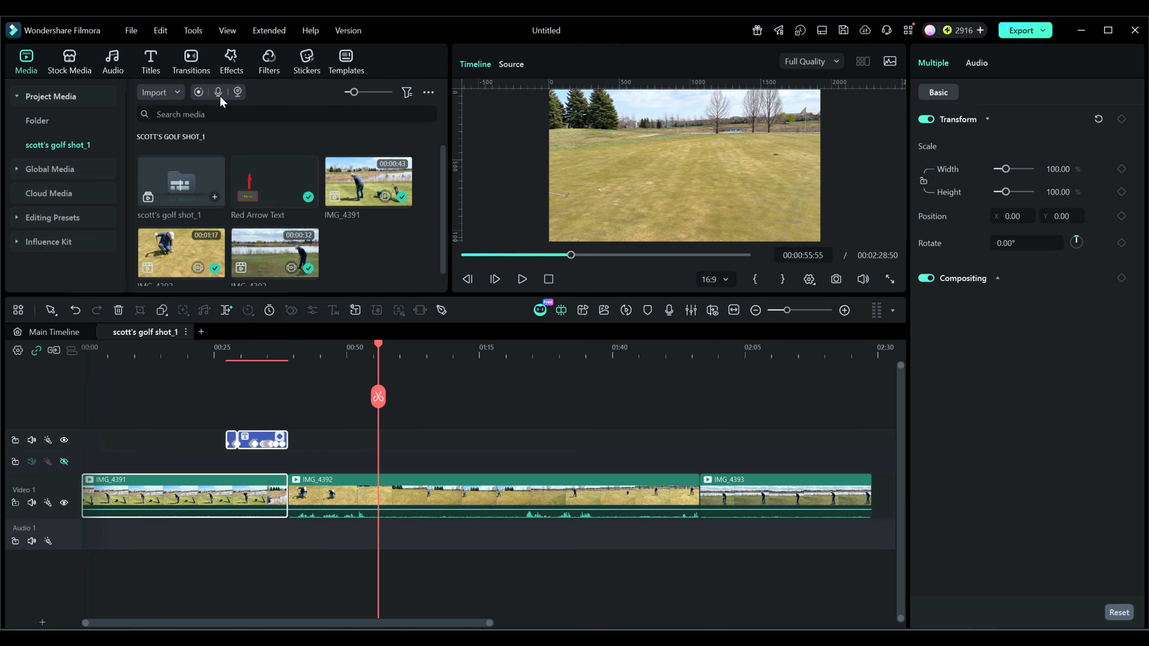
# Step: In the main timeline, place the playhead at 00:00:23:05 and switch from clip linking to auto ripple
pyautogui.click(55, 333)
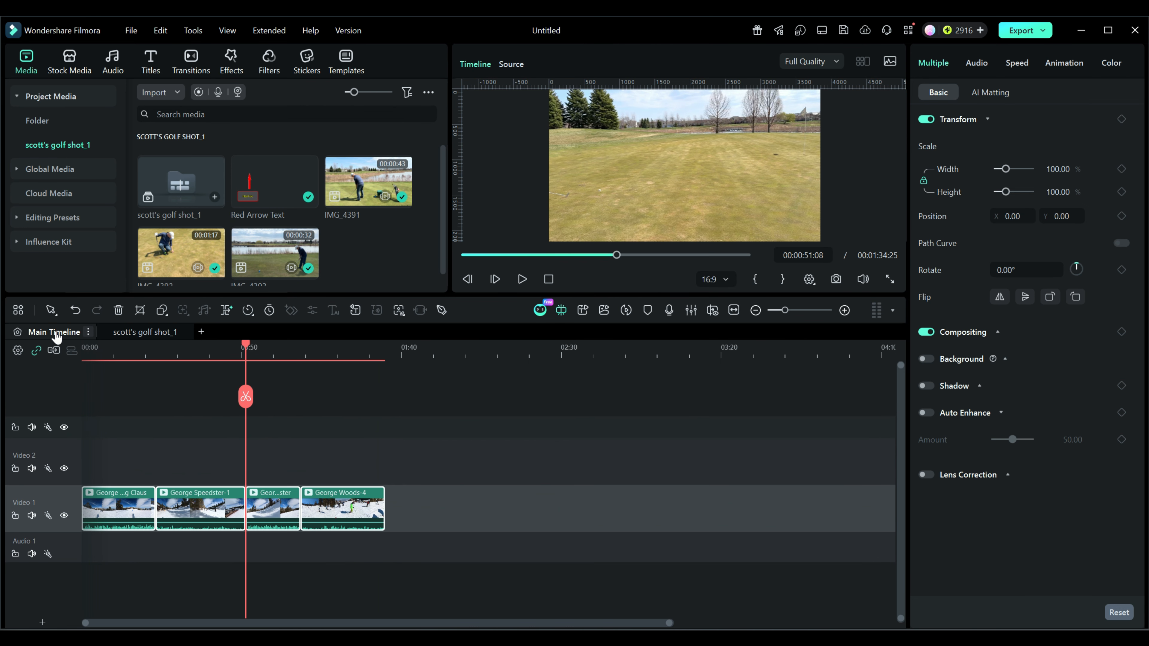
pyautogui.moveTo(246, 348); pyautogui.dragTo(155, 347)
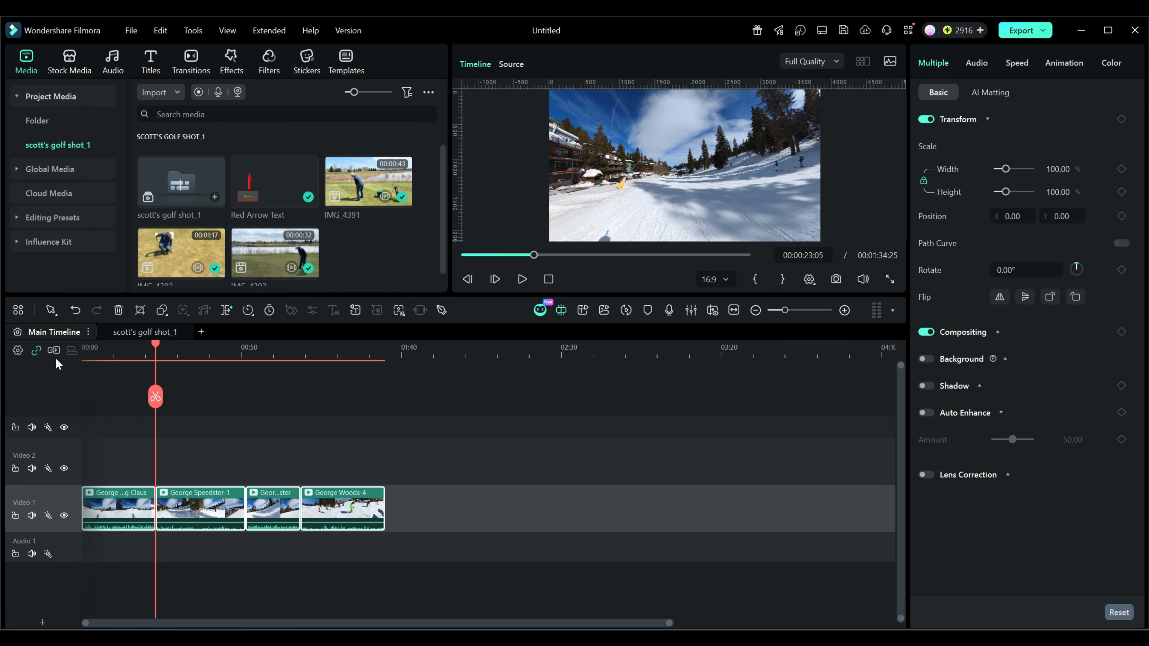
pyautogui.click(53, 349)
pyautogui.click(37, 351)
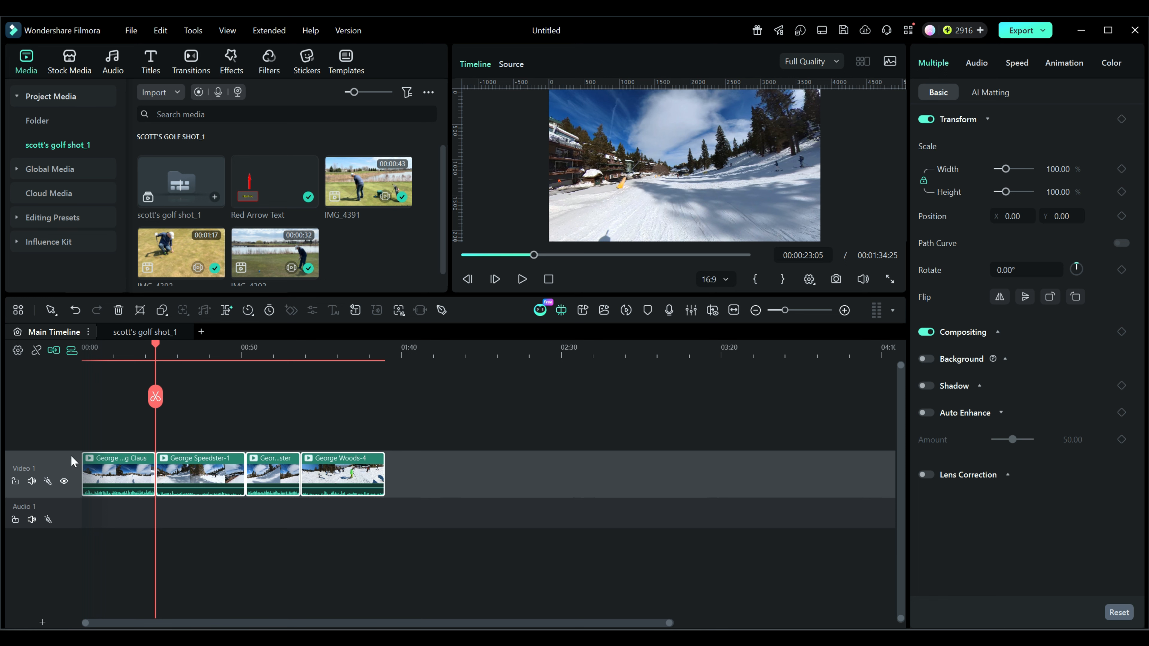
# Step: Try pasting the copied golf clip and titles at the main timeline's playhead, and undo the paste
pyautogui.rightClick(158, 425)
pyautogui.click(180, 435)
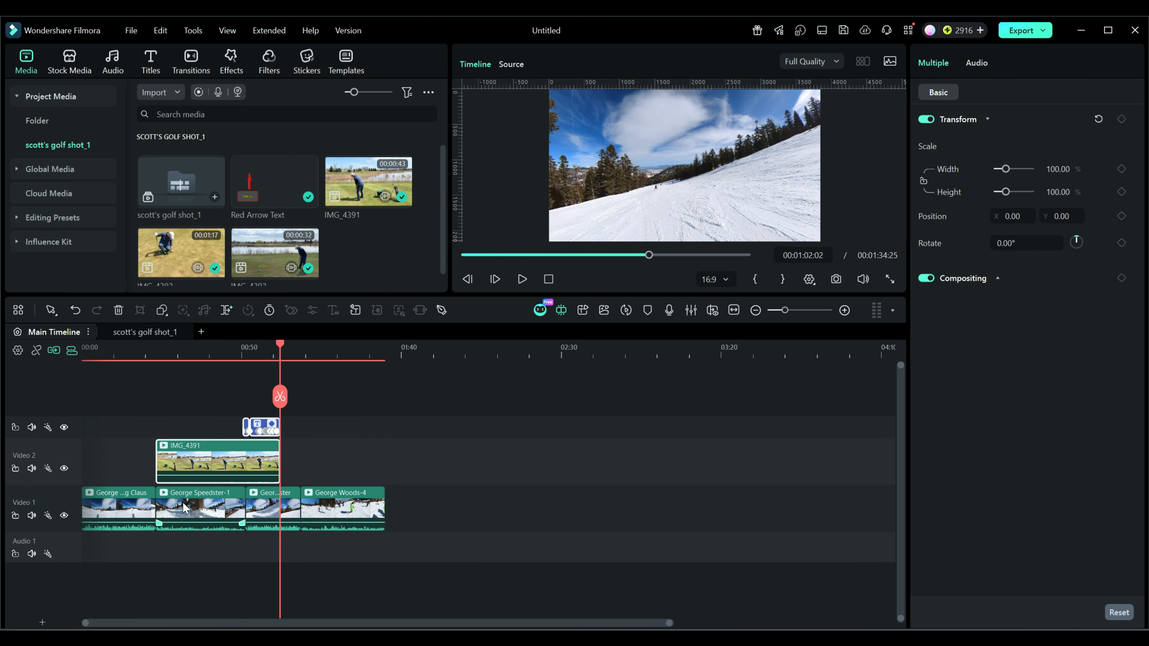
pyautogui.moveTo(224, 447)
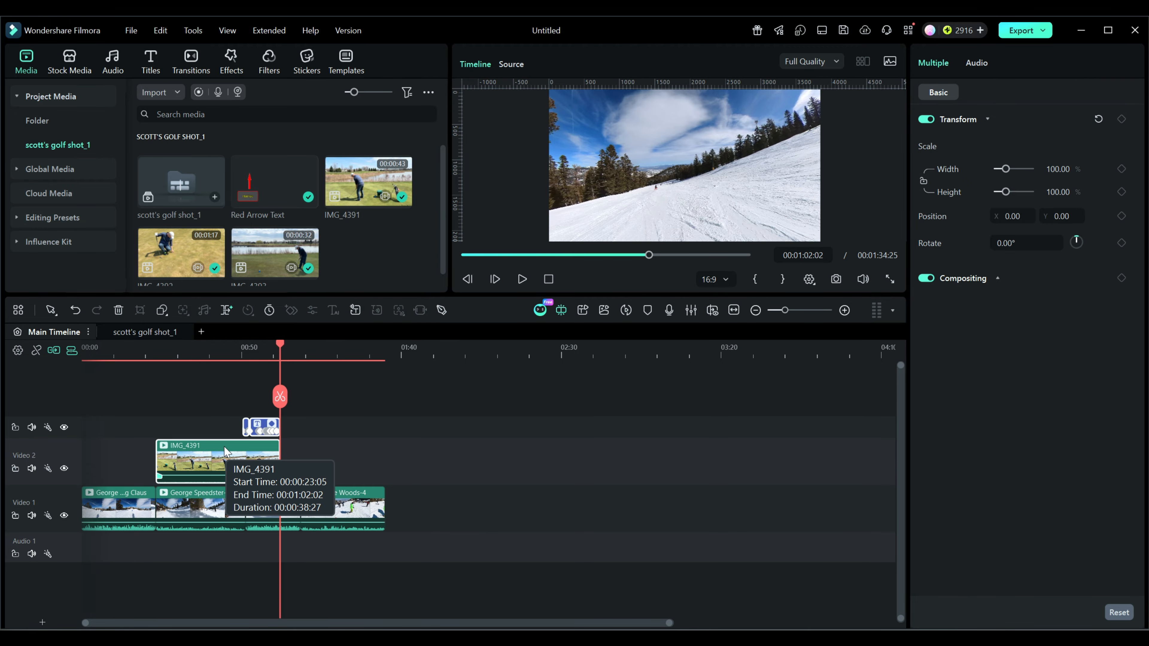
pyautogui.hotkey('ctrl', 'z')
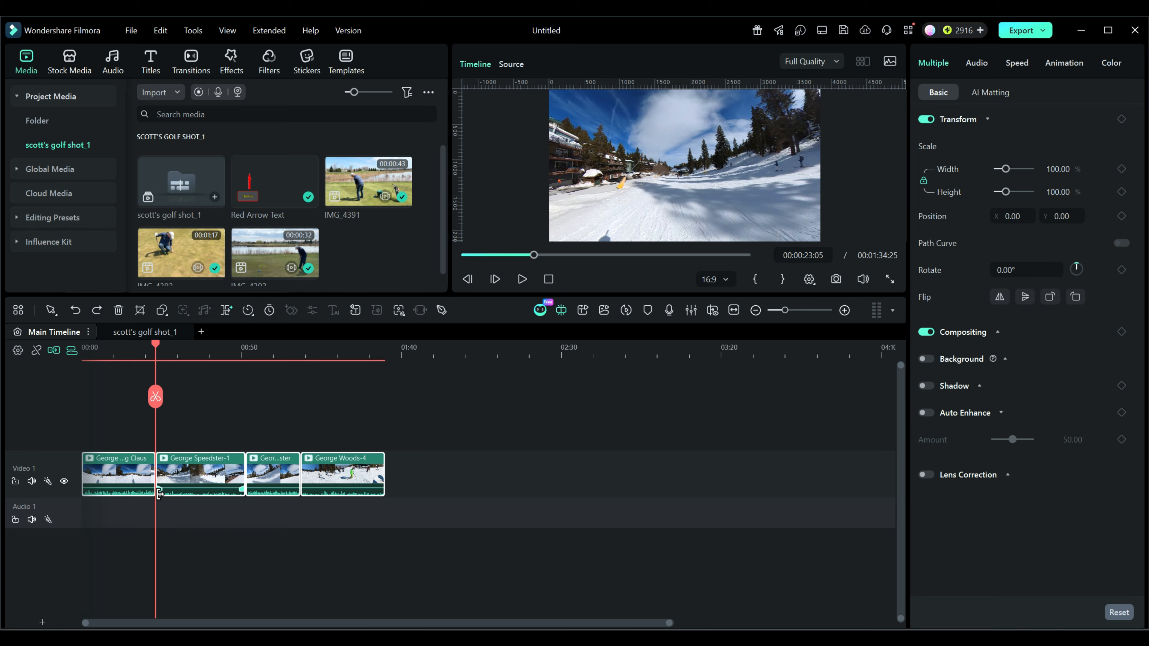
# Step: Switch from auto ripple to clip linking and paste the copied golf clip and titles at 00:00:23:05 in the main timeline
pyautogui.click(35, 349)
pyautogui.rightClick(154, 430)
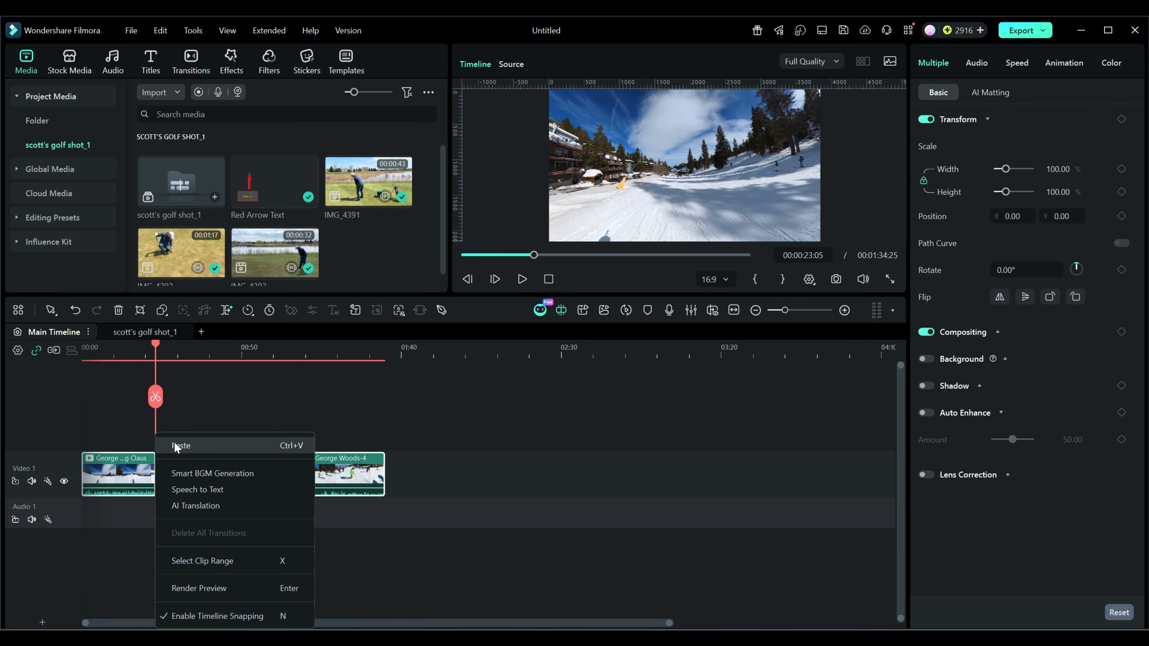
pyautogui.click(173, 445)
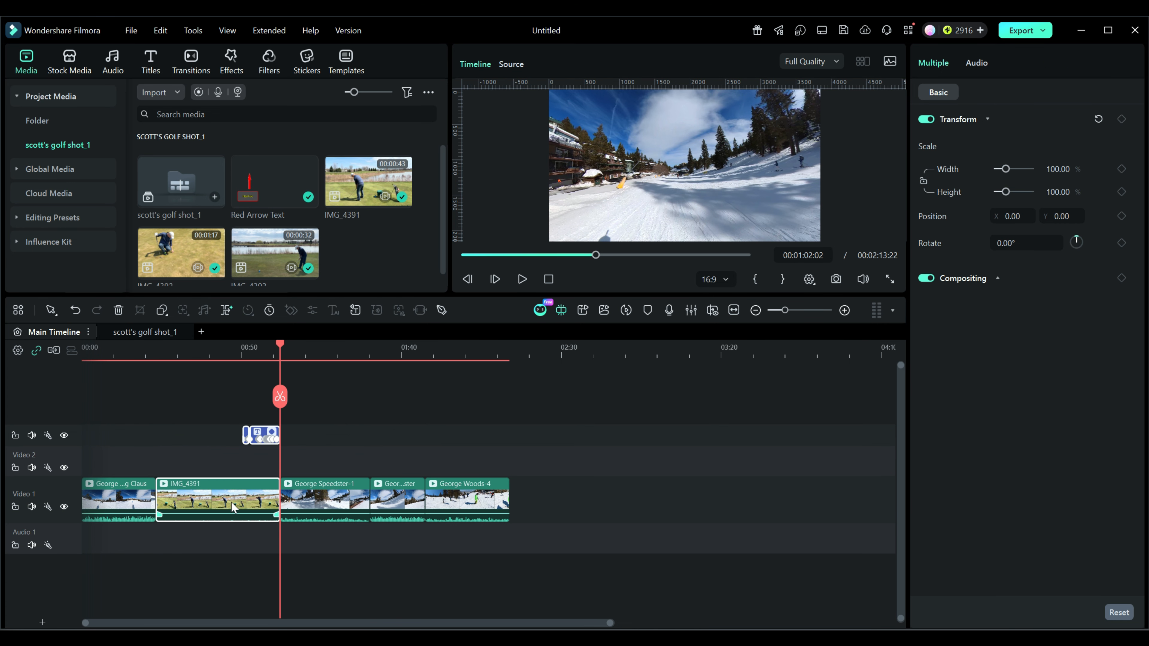
pyautogui.moveTo(281, 349); pyautogui.dragTo(247, 350)
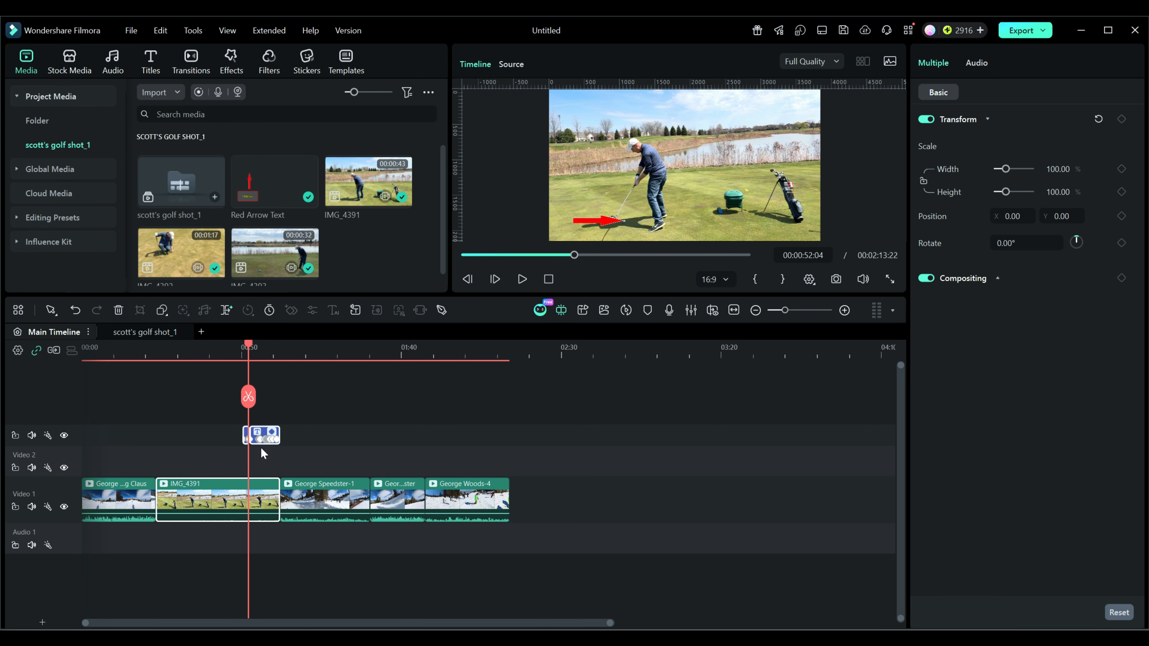
pyautogui.moveTo(250, 347); pyautogui.dragTo(259, 347)
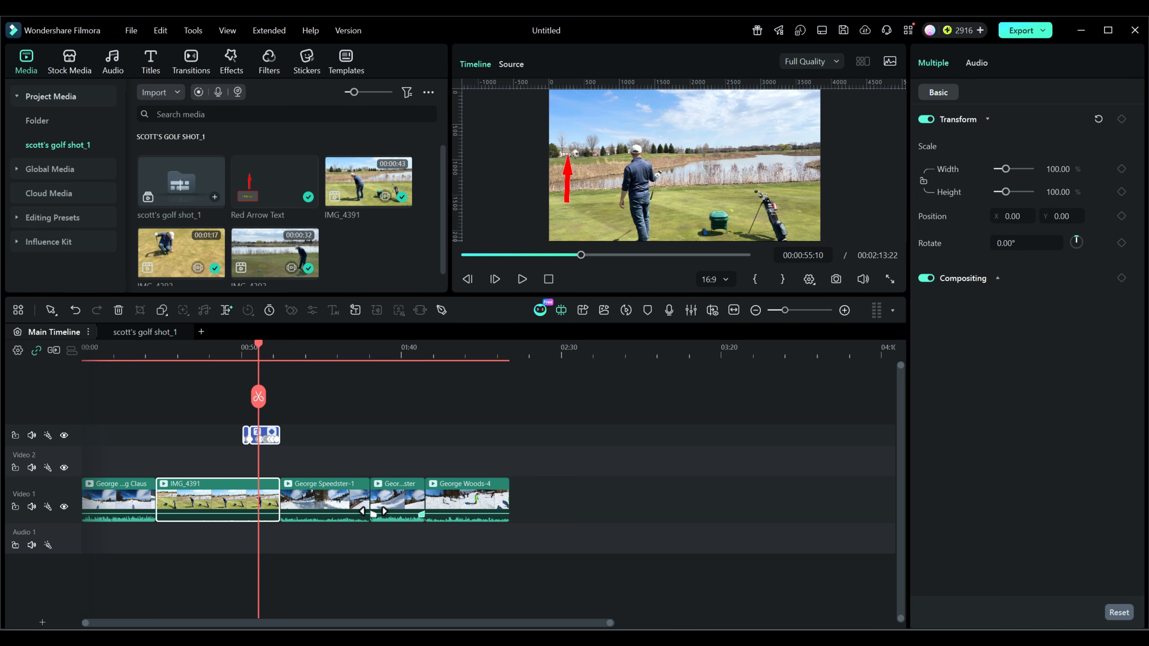
# Step: With auto ripple on, paste the golf clip and titles at the end of the main timeline and move them before the last ski clip
pyautogui.click(49, 349)
pyautogui.moveTo(259, 349); pyautogui.dragTo(510, 361)
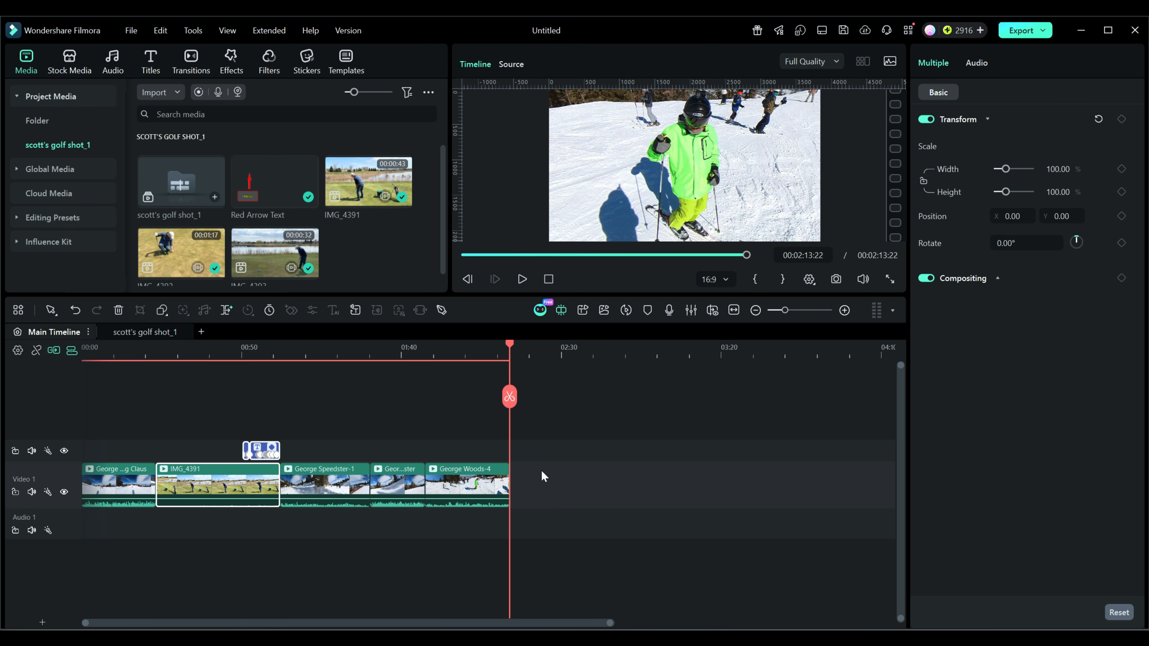
pyautogui.rightClick(529, 483)
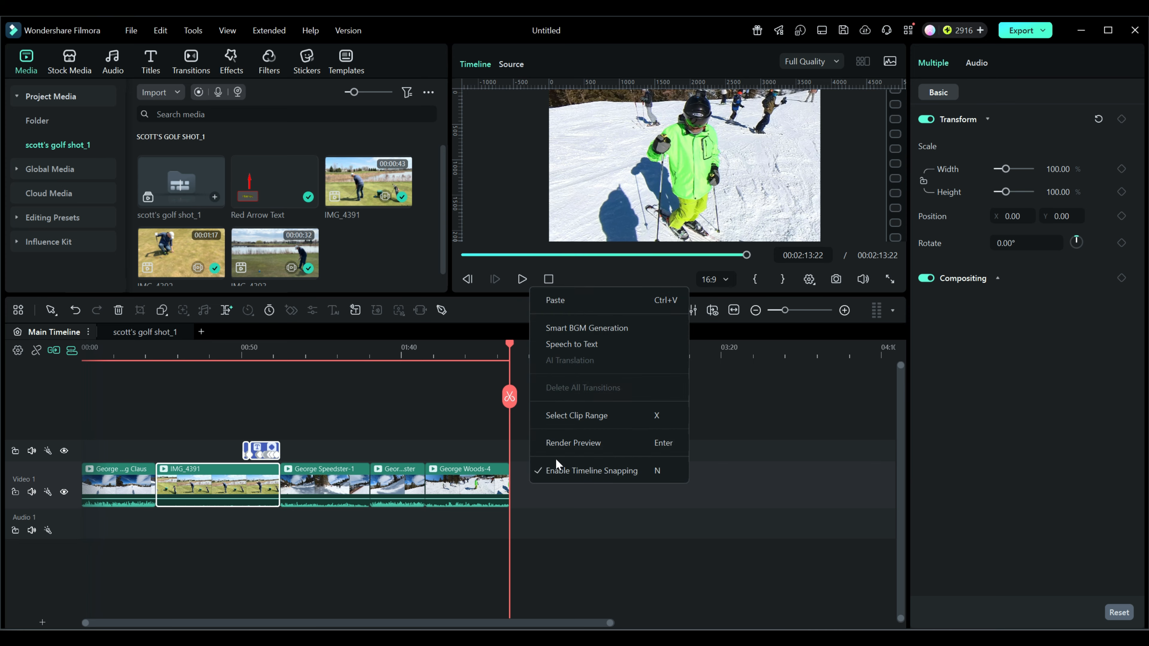
pyautogui.click(557, 300)
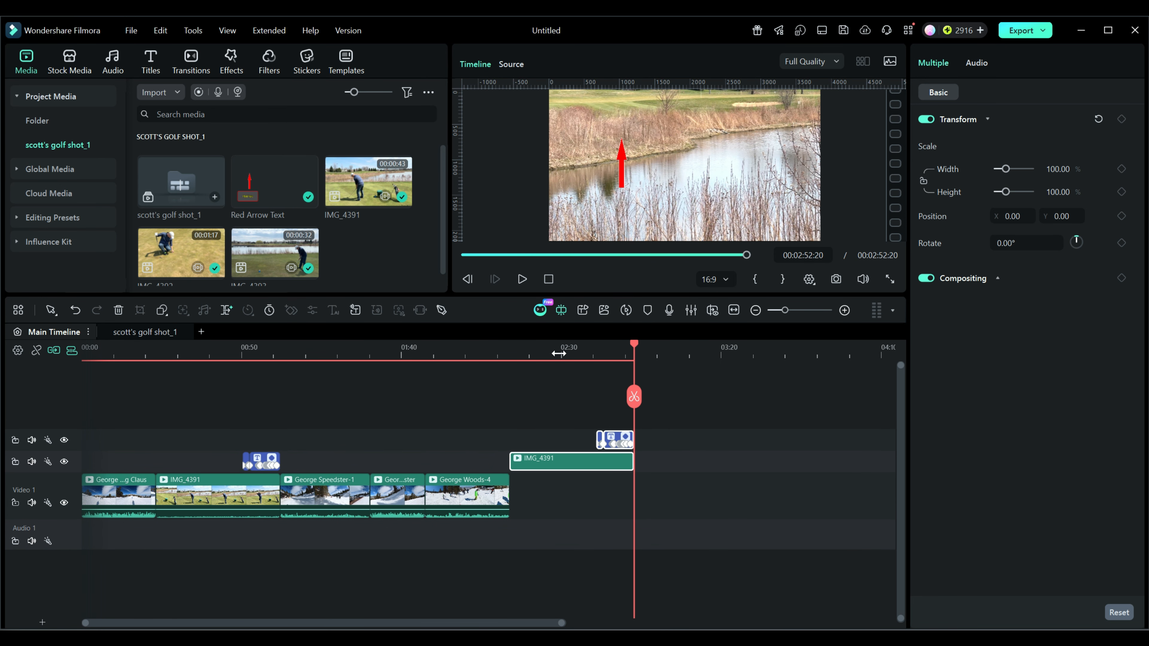
pyautogui.moveTo(563, 462); pyautogui.dragTo(566, 506)
pyautogui.moveTo(659, 534); pyautogui.dragTo(453, 487)
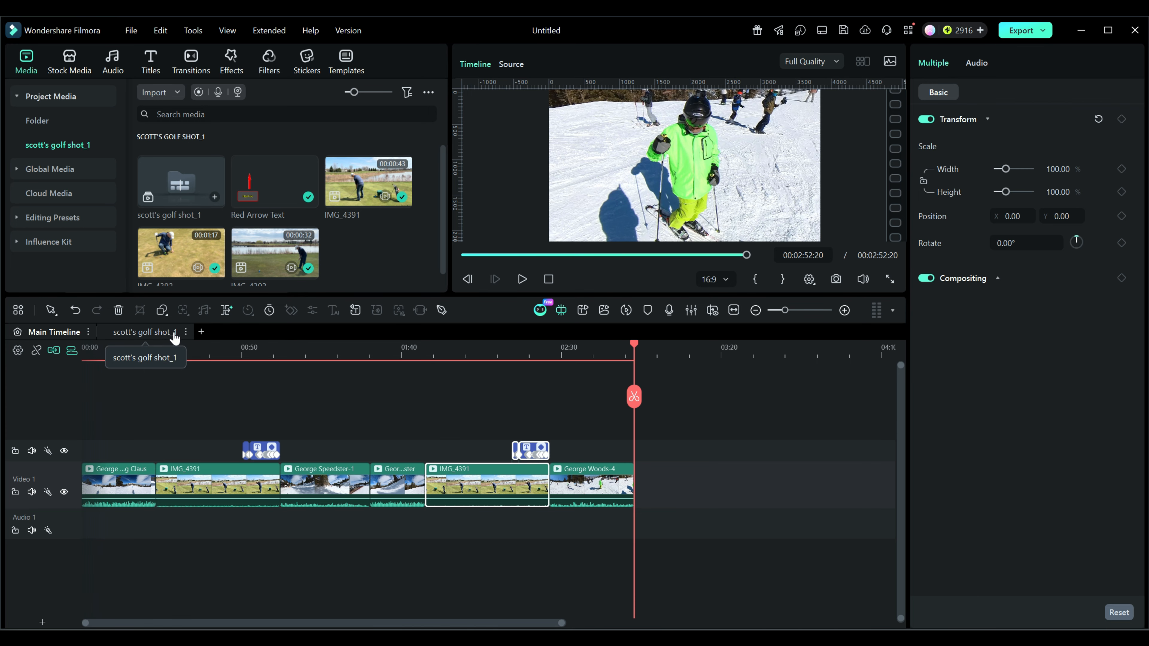
# Step: Close the imported golf timeline and check the media listed in Folder and in Project Media as a whole
pyautogui.rightClick(142, 333)
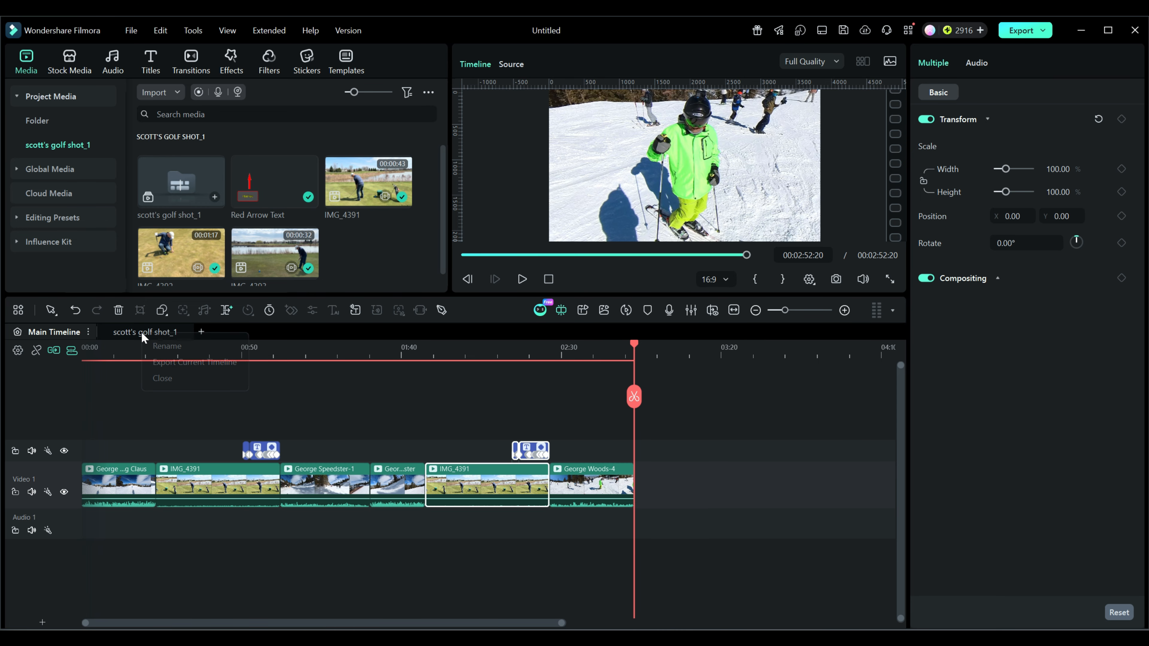
pyautogui.click(163, 378)
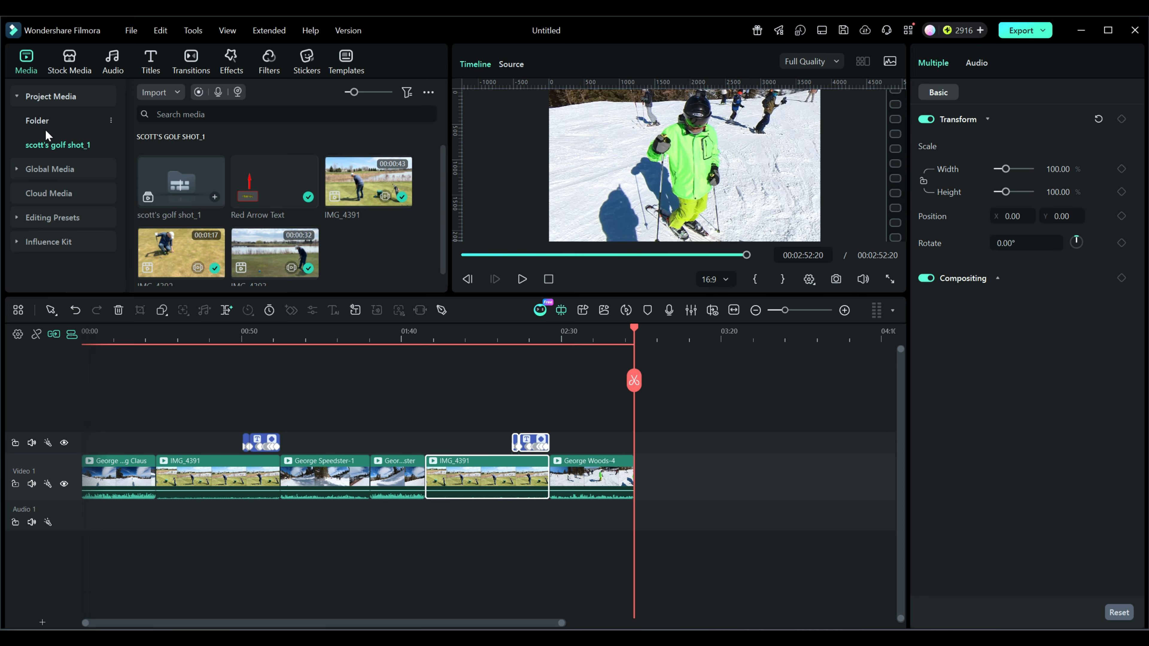
pyautogui.click(40, 120)
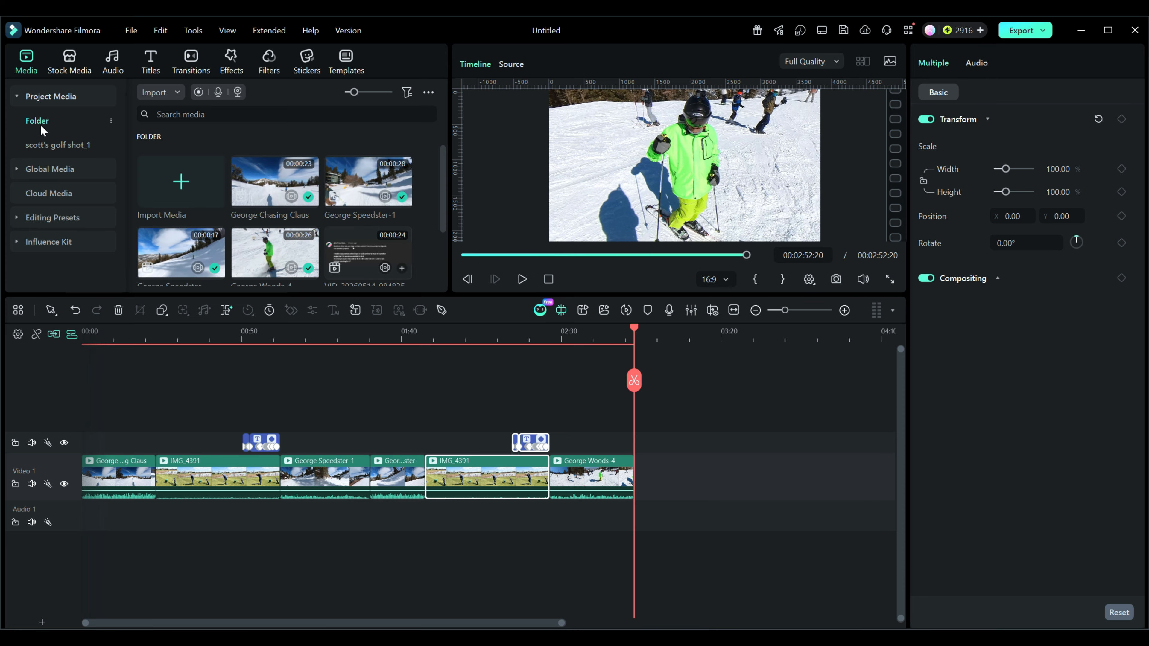
pyautogui.scroll(-2, 295, 199)
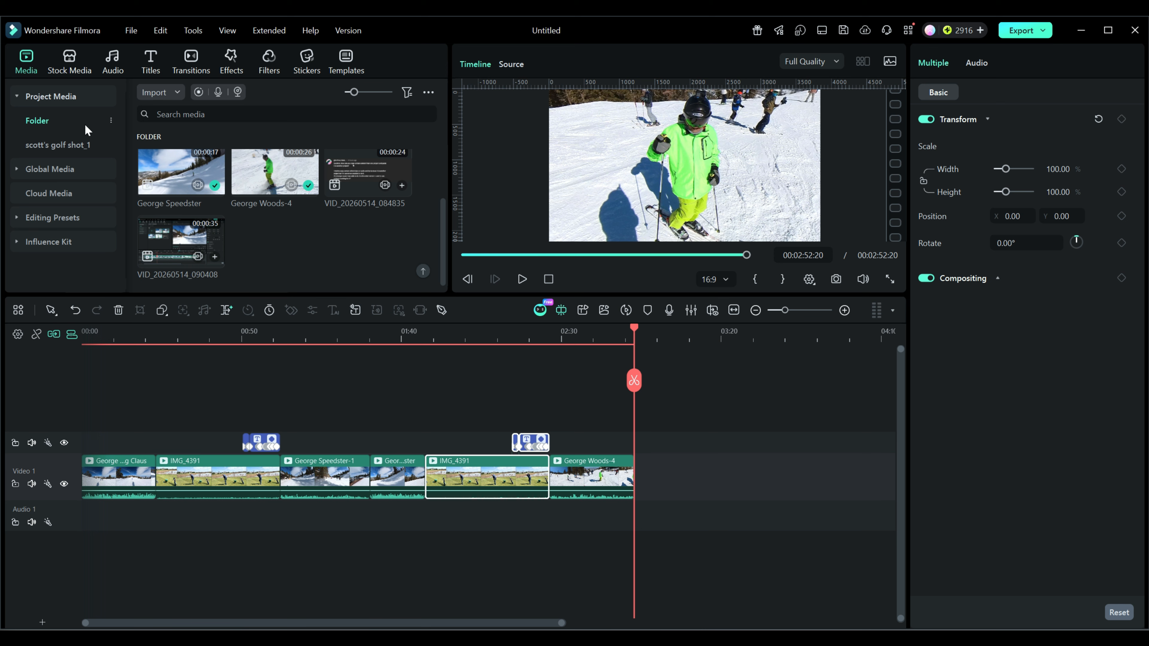
pyautogui.click(56, 95)
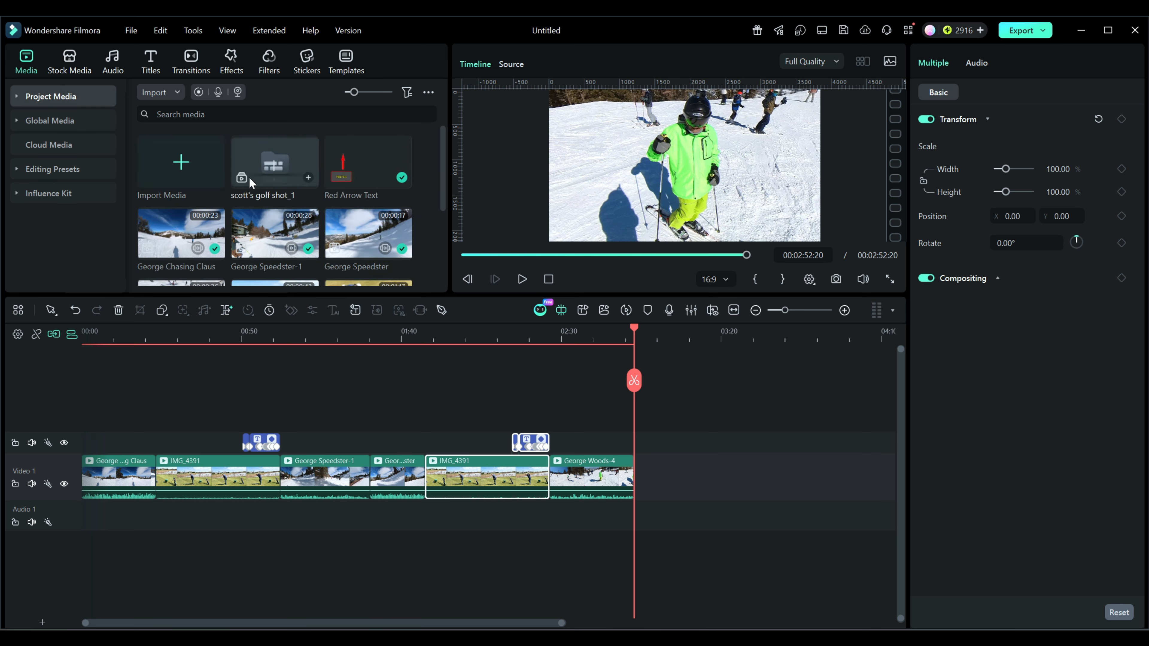
pyautogui.scroll(-2, 249, 177)
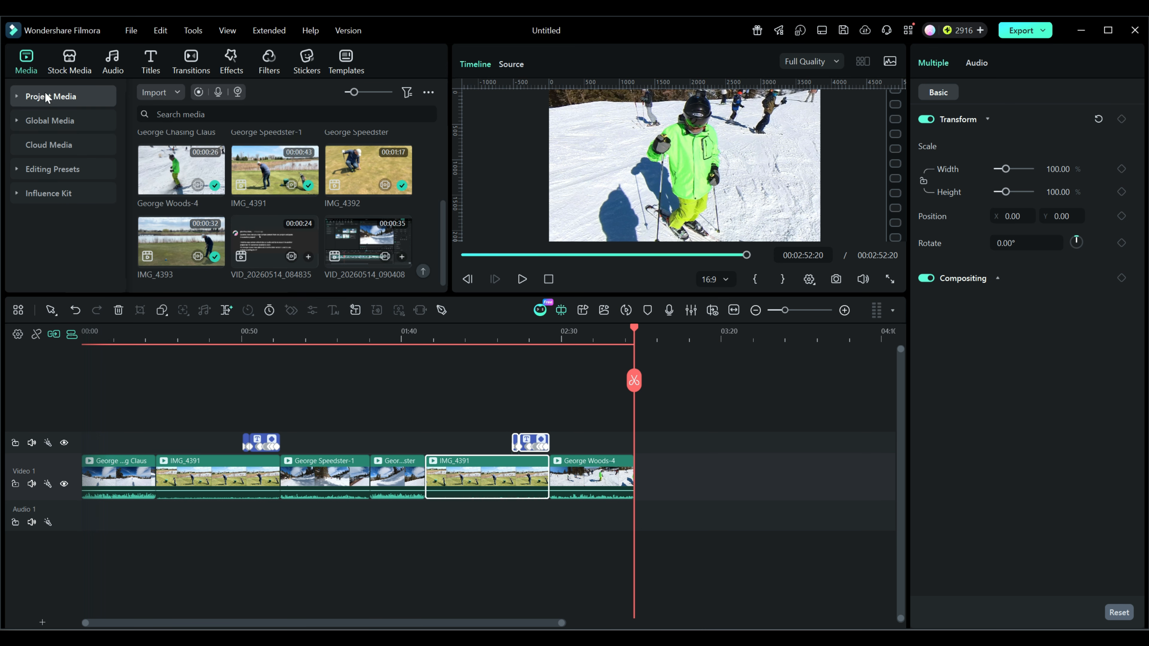
pyautogui.click(17, 97)
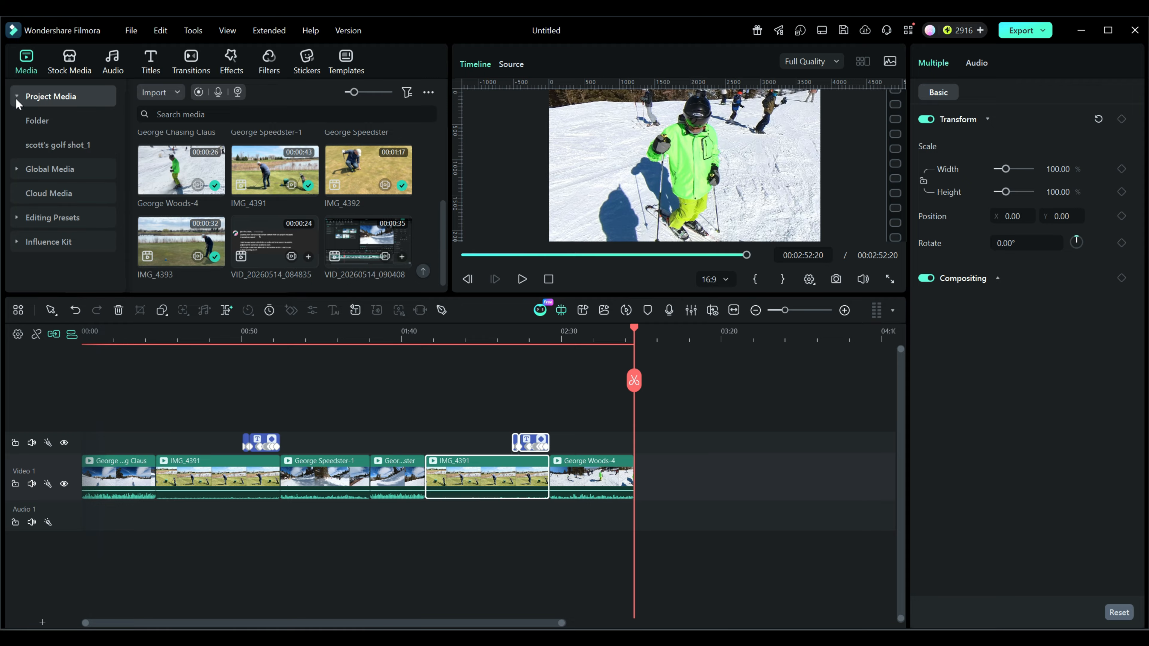
# Step: Try deleting the imported golf project's media folder, and undo the deletion
pyautogui.rightClick(60, 144)
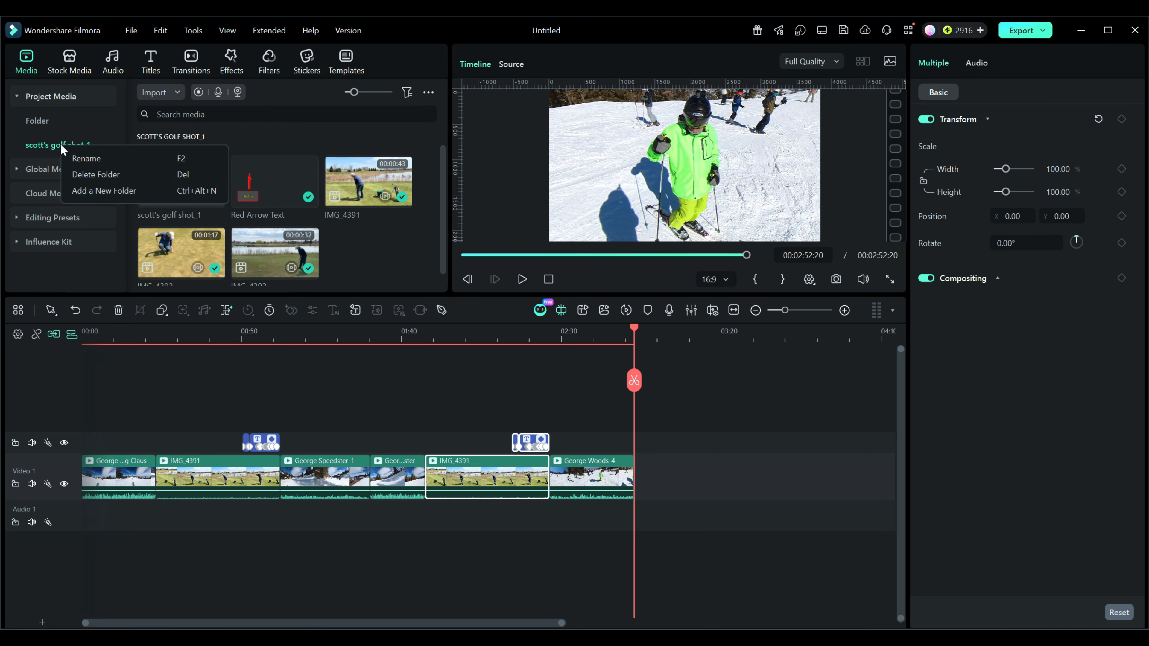
pyautogui.click(89, 175)
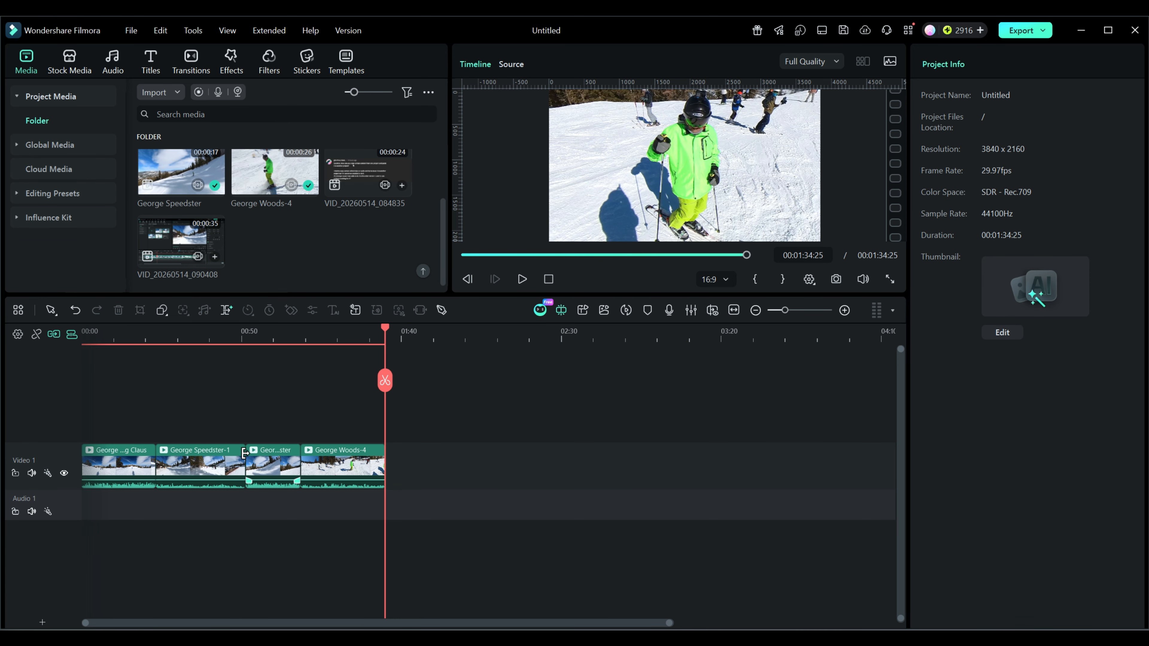
pyautogui.hotkey('ctrl', 'z')
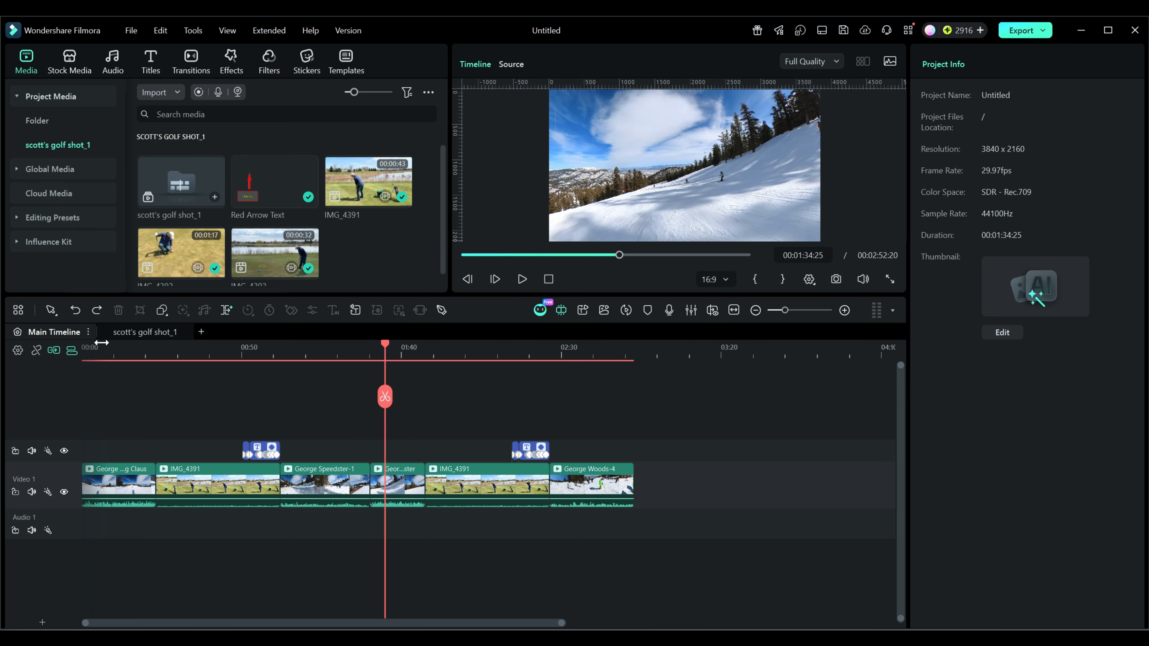
# Step: Close the restored golf timeline and review the media in Folder, Project Media and the golf project's folder
pyautogui.rightClick(138, 334)
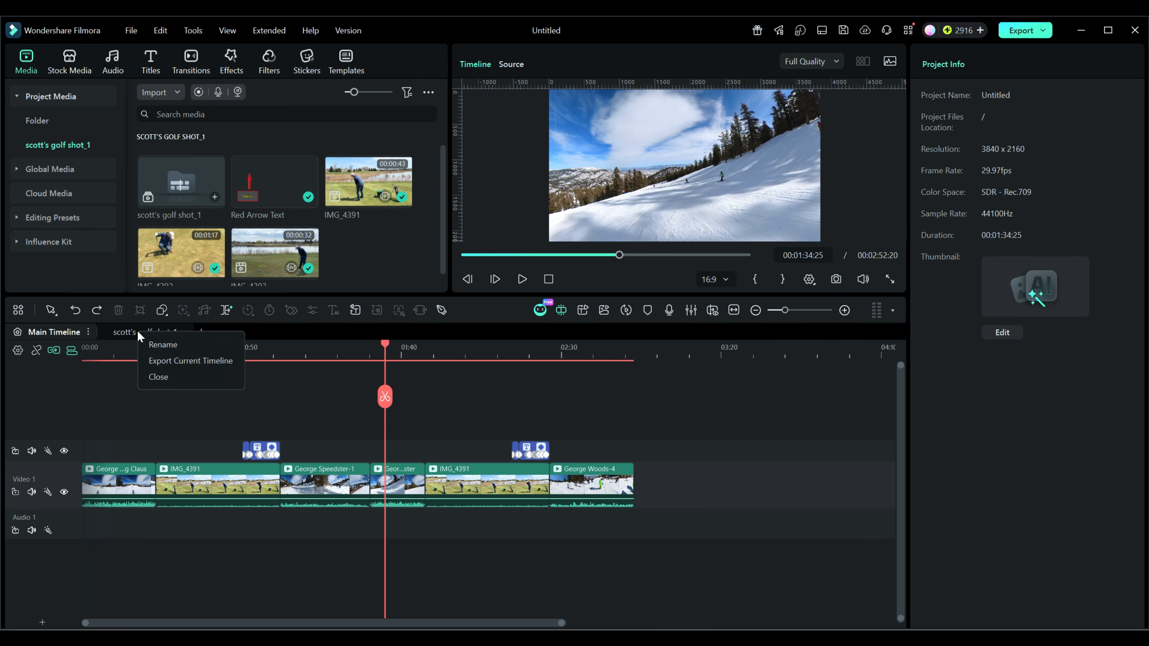
pyautogui.click(156, 376)
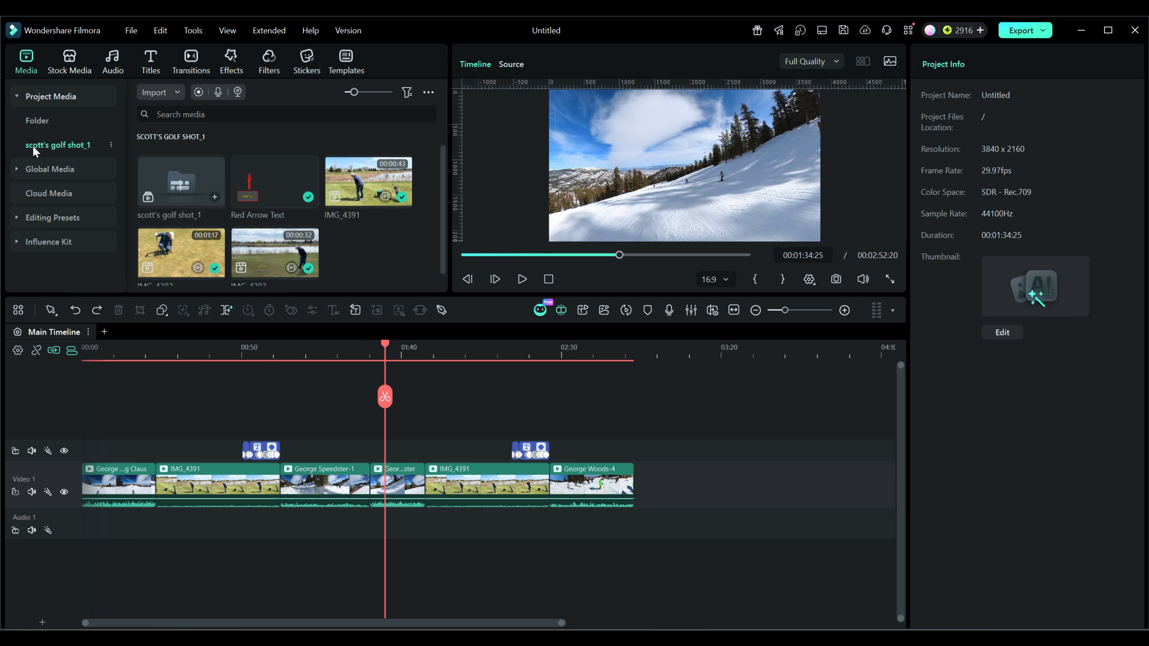
pyautogui.click(37, 121)
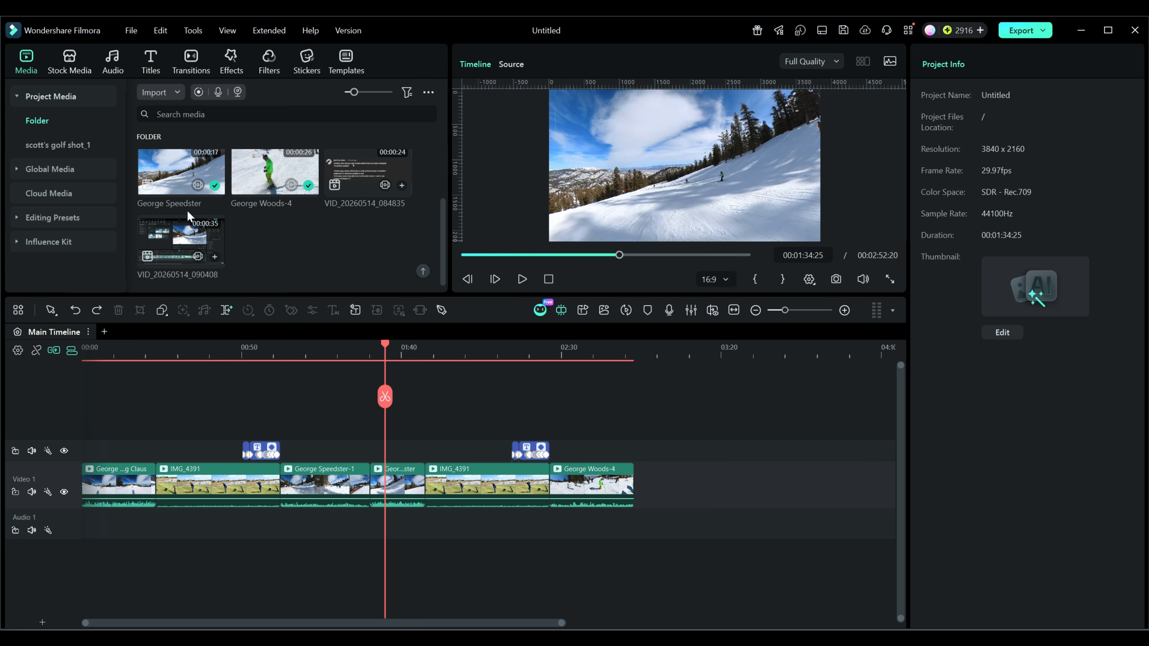
pyautogui.click(50, 96)
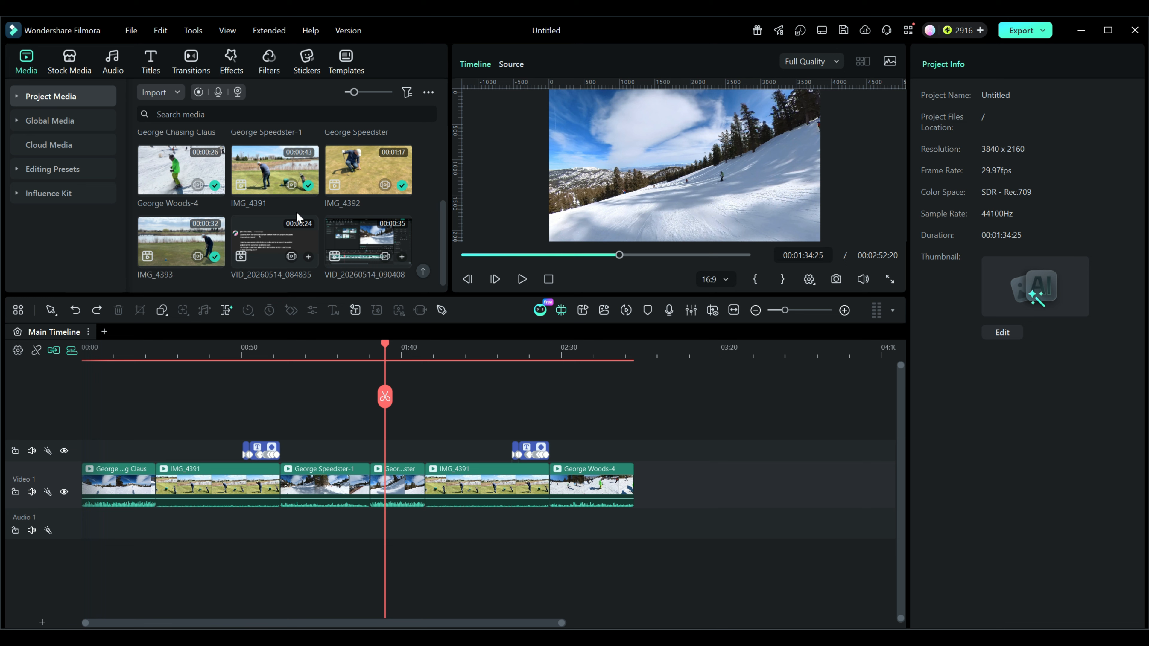
pyautogui.click(17, 97)
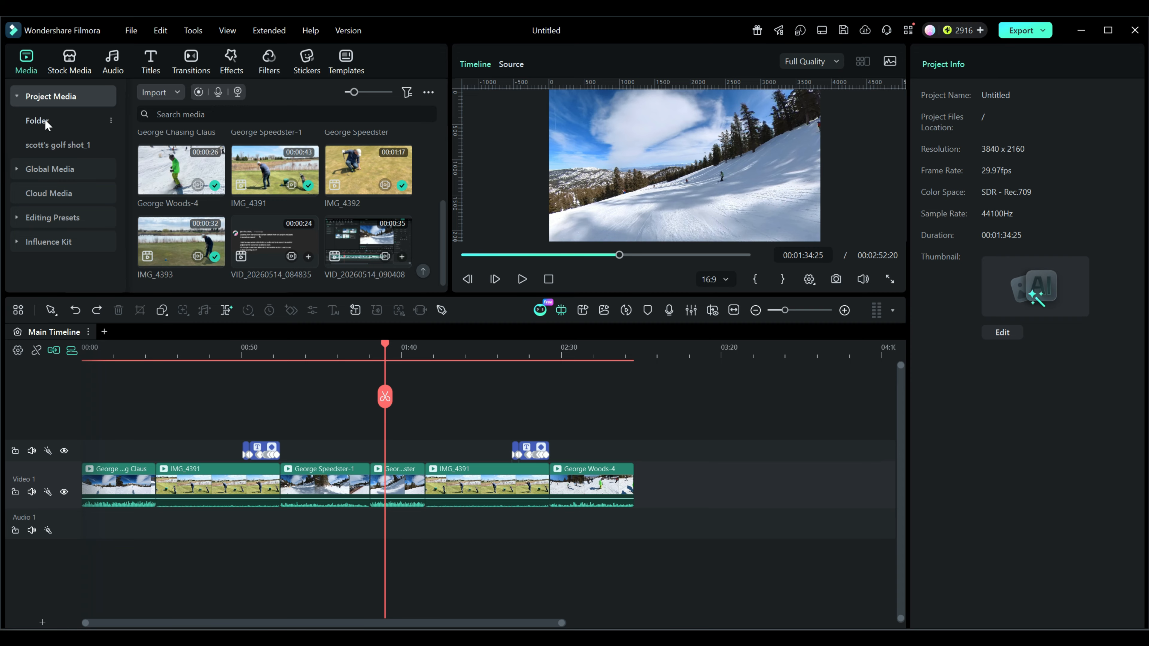
pyautogui.click(64, 145)
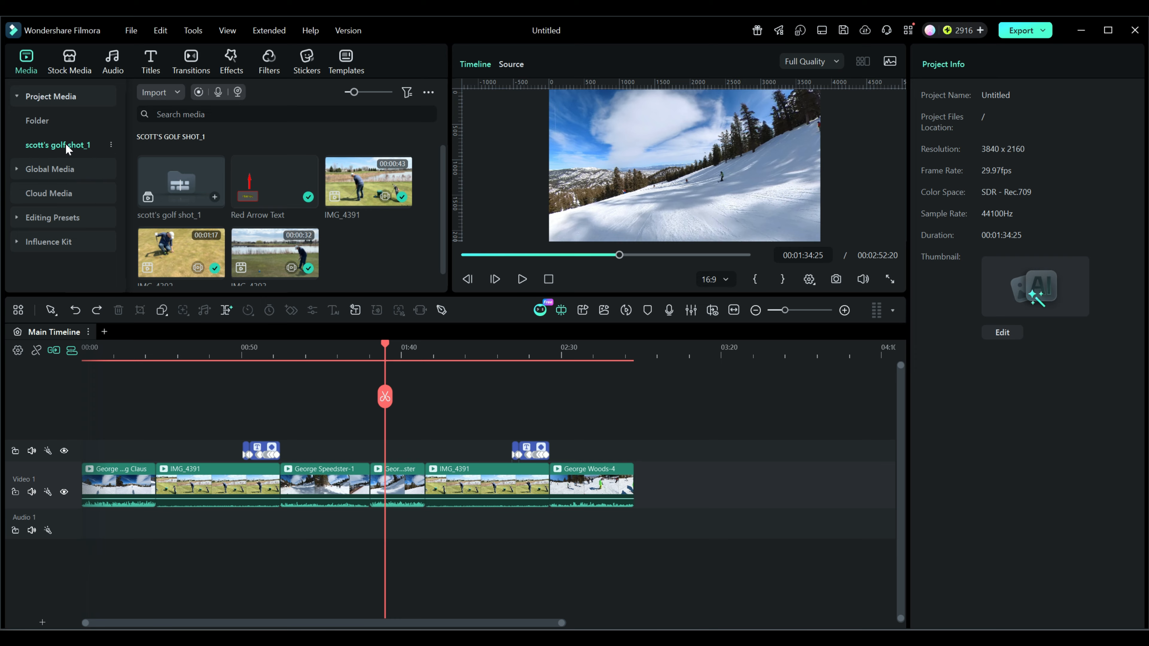
pyautogui.moveTo(65, 147); pyautogui.dragTo(682, 471)
pyautogui.hotkey('alt', 'g')
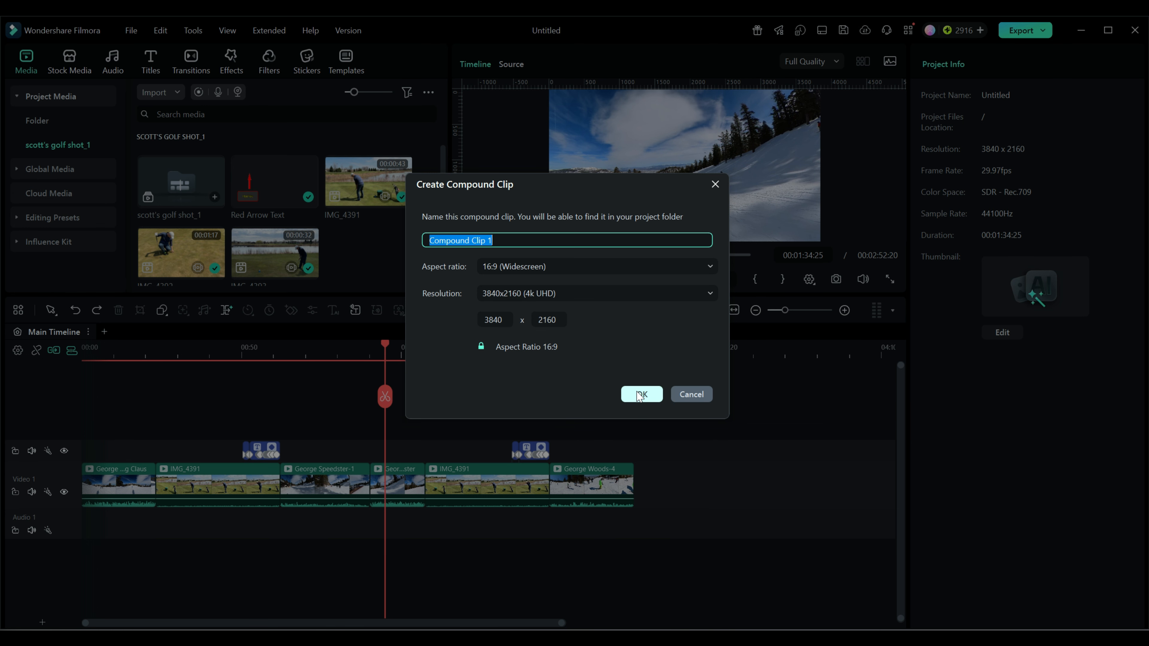
pyautogui.click(678, 396)
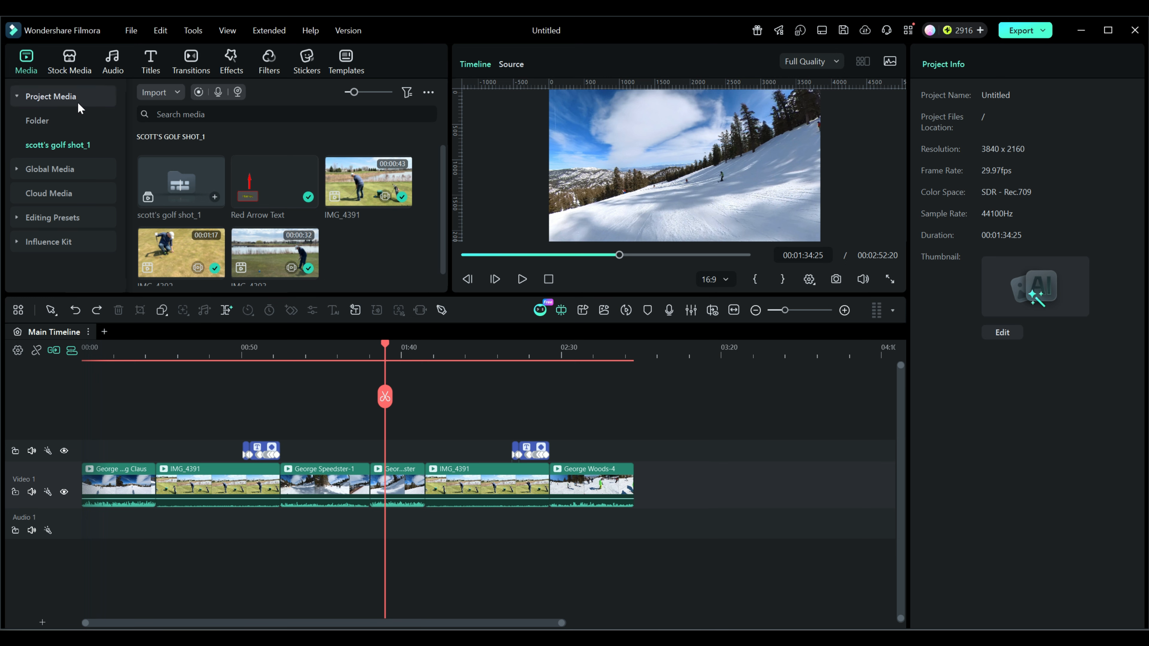
# Step: Import the project file Using composition in your project.wfp as a subproject
pyautogui.click(131, 30)
pyautogui.click(136, 81)
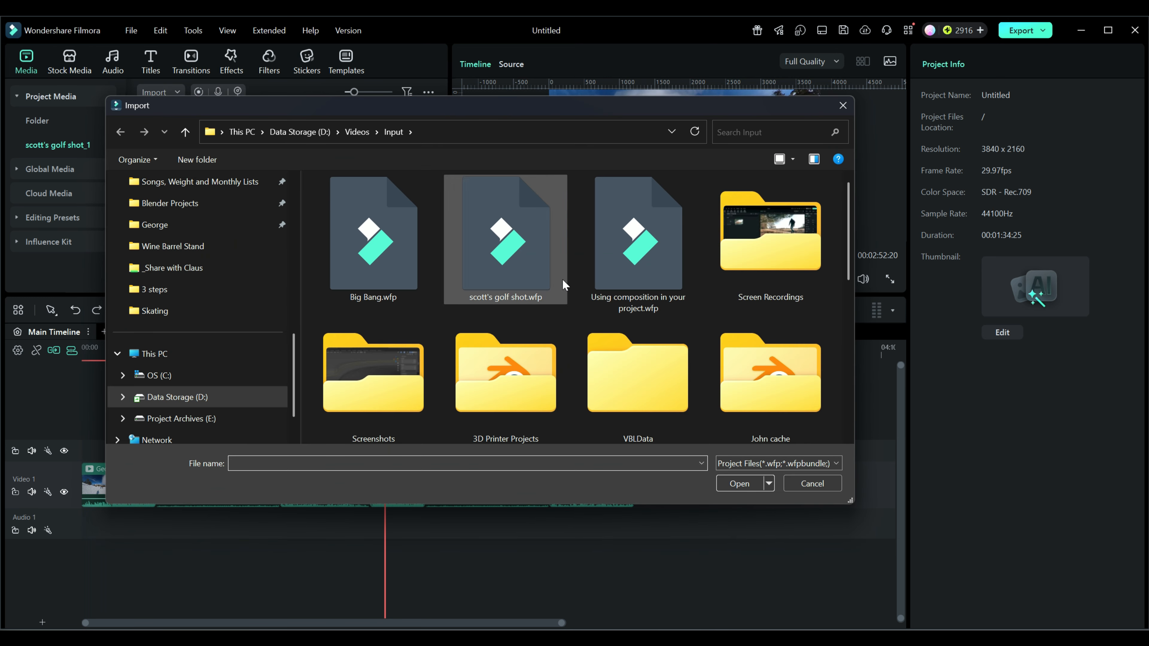
pyautogui.click(668, 272)
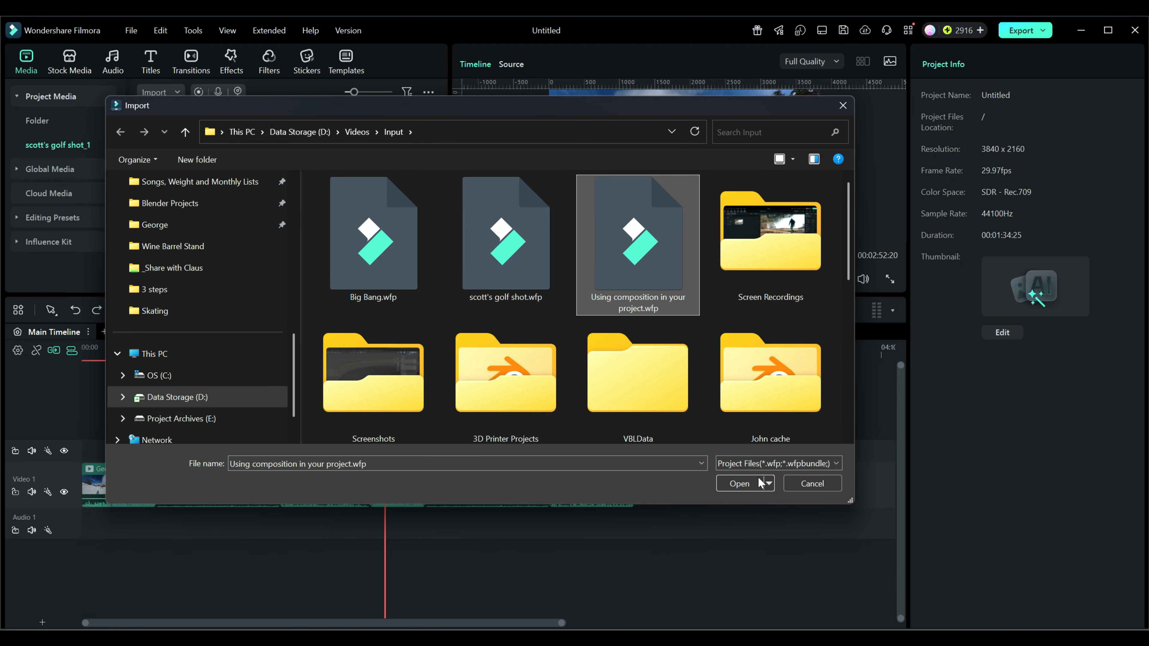
pyautogui.click(745, 483)
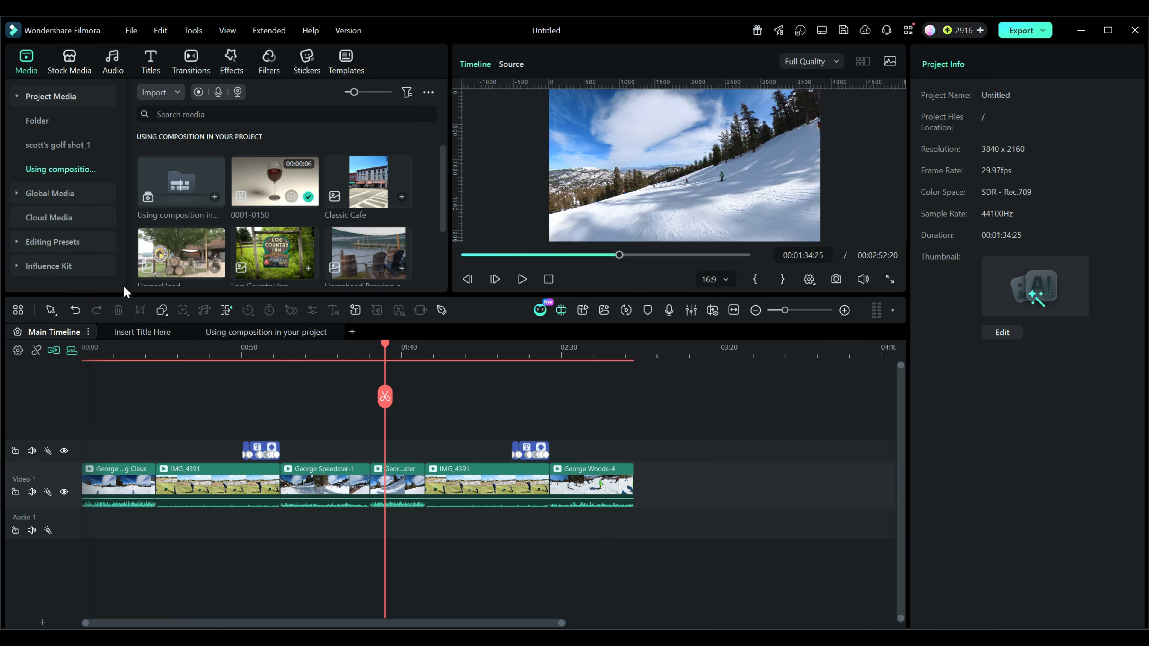
# Step: Open the Using composition in your project timeline and examine its clips and the available timeline options
pyautogui.click(234, 332)
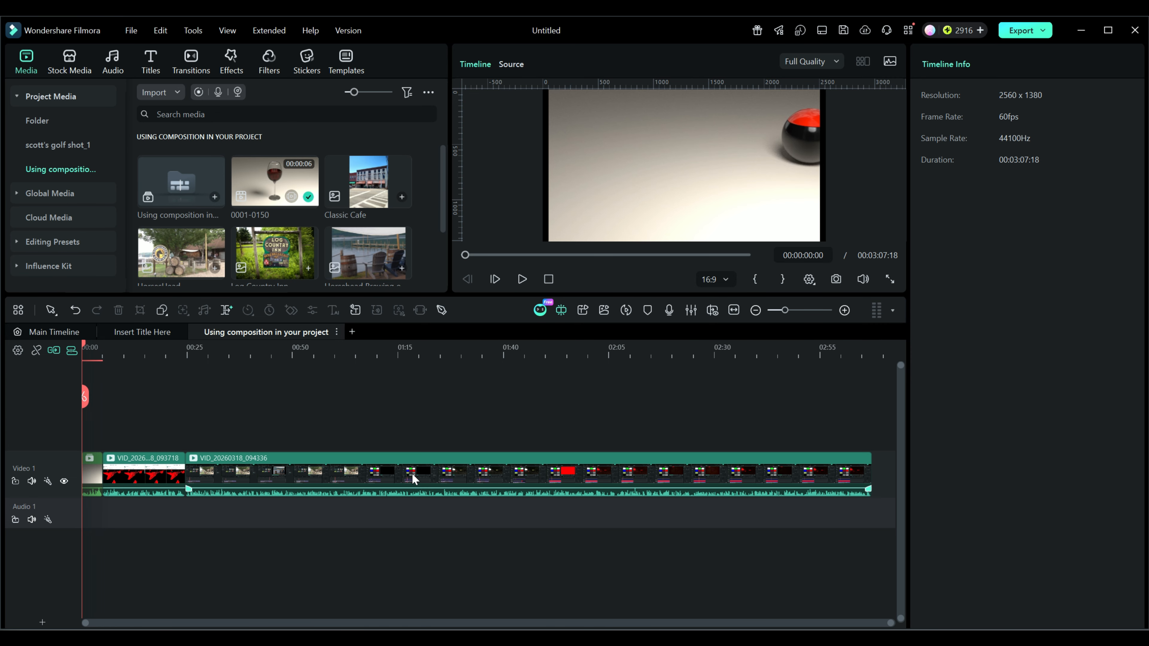
pyautogui.rightClick(389, 474)
pyautogui.click(307, 475)
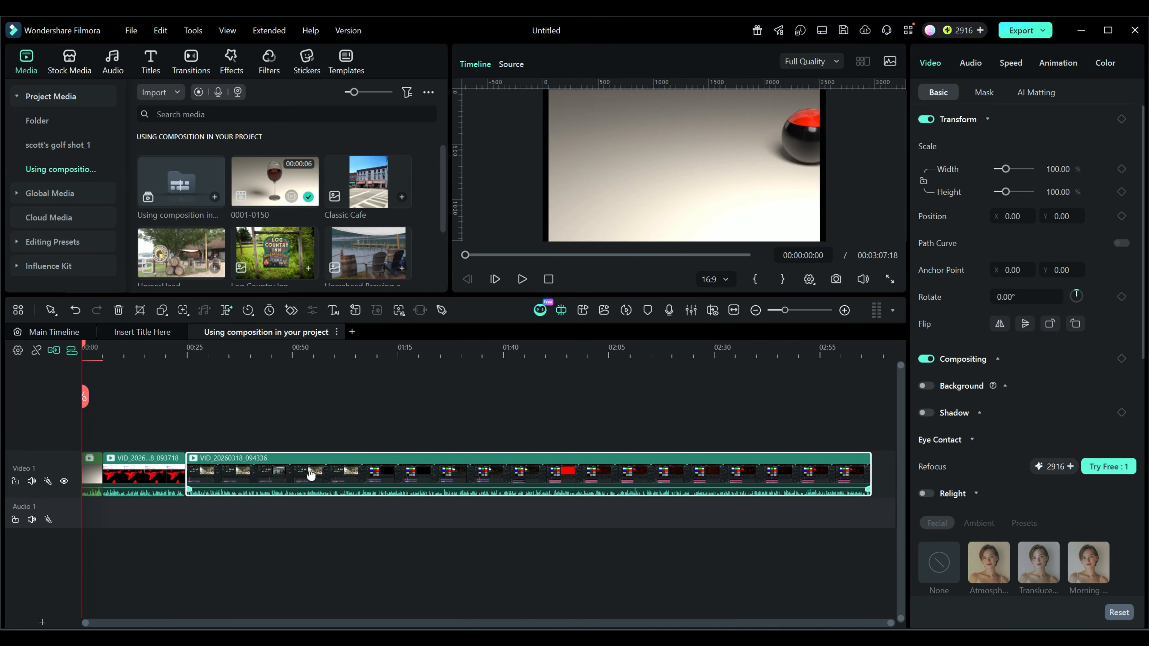
pyautogui.rightClick(311, 475)
pyautogui.click(229, 507)
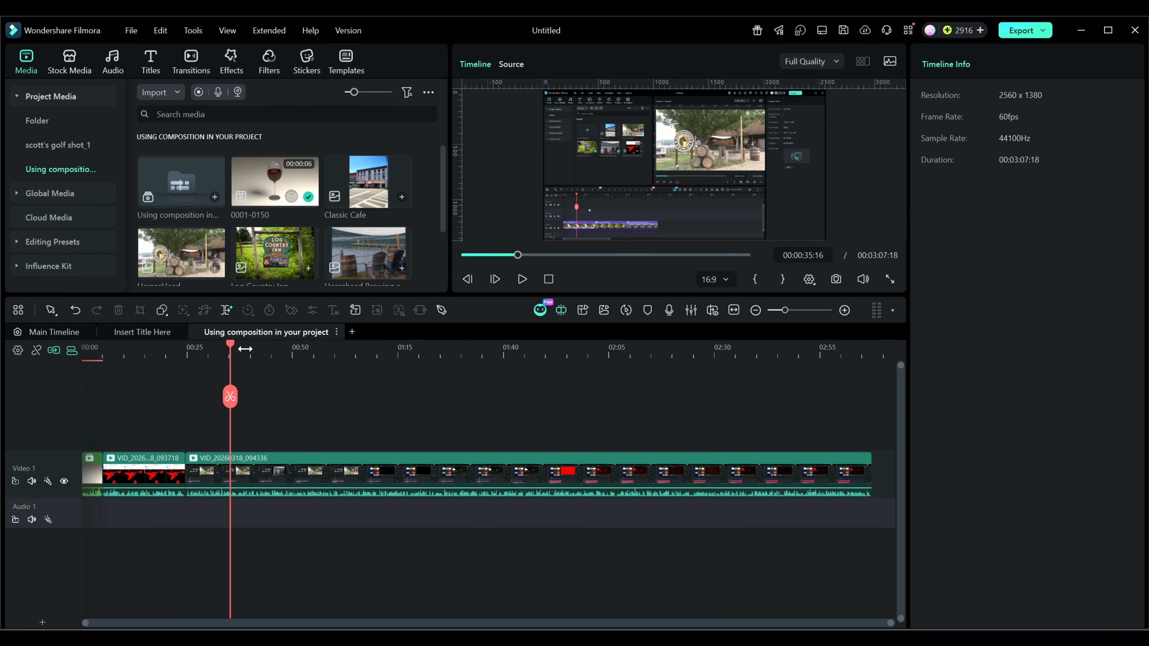
pyautogui.rightClick(261, 333)
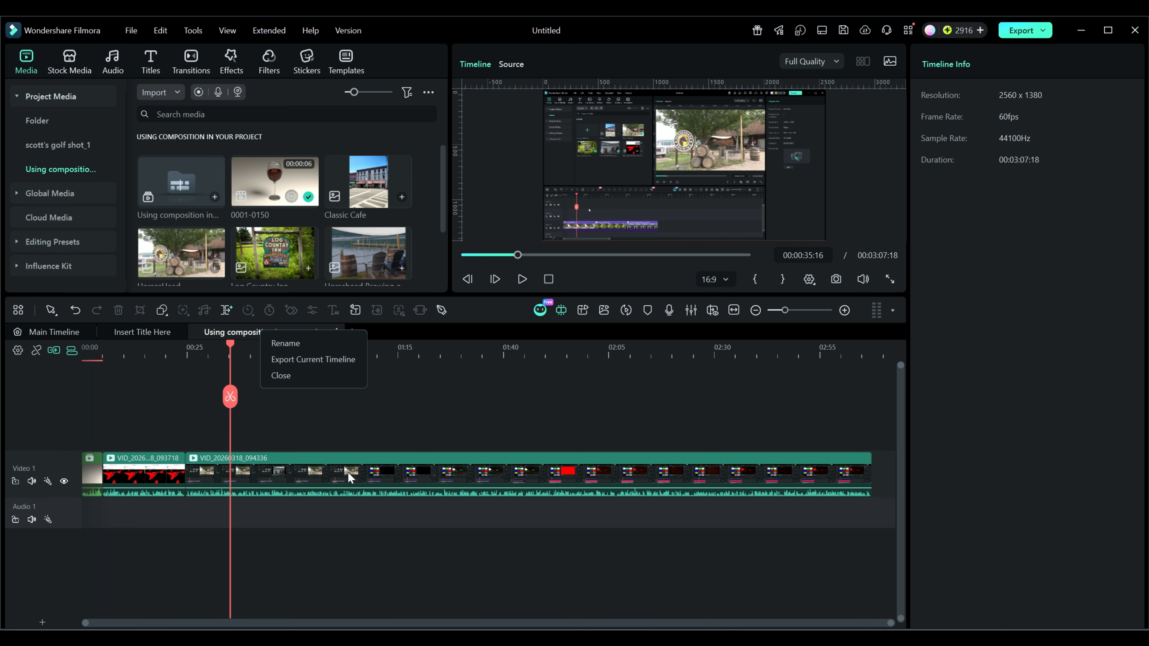
# Step: Combine the second IMG_4391 golf clip and its overlay titles on the main timeline into a compound clip named test
pyautogui.click(47, 332)
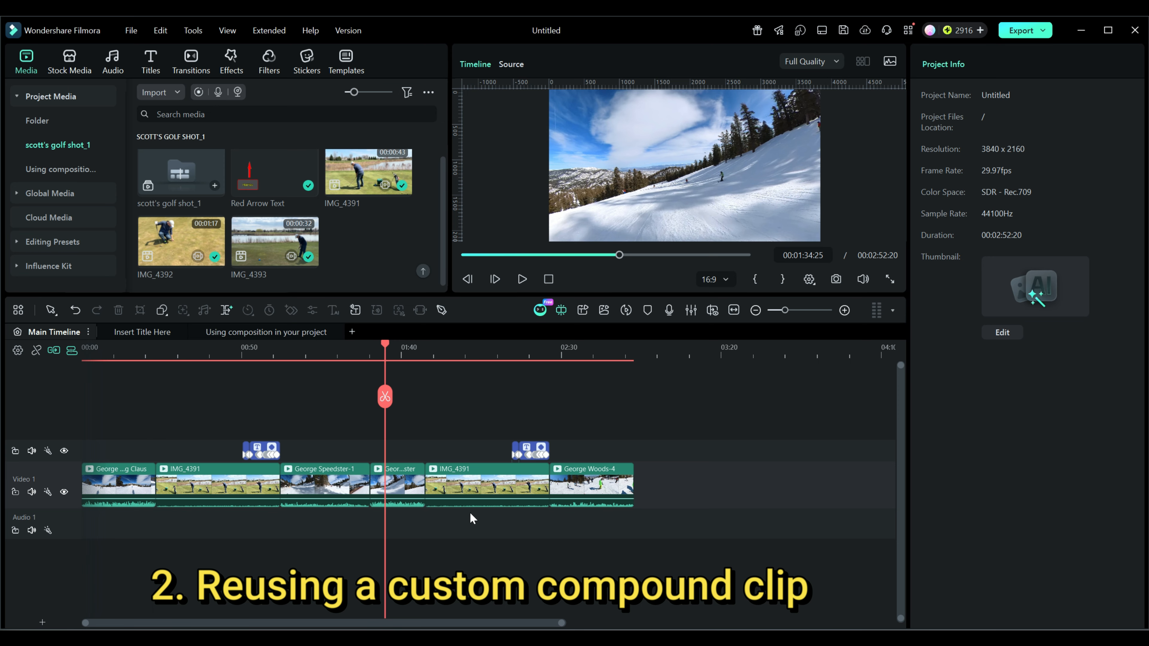
pyautogui.moveTo(520, 536); pyautogui.dragTo(454, 435)
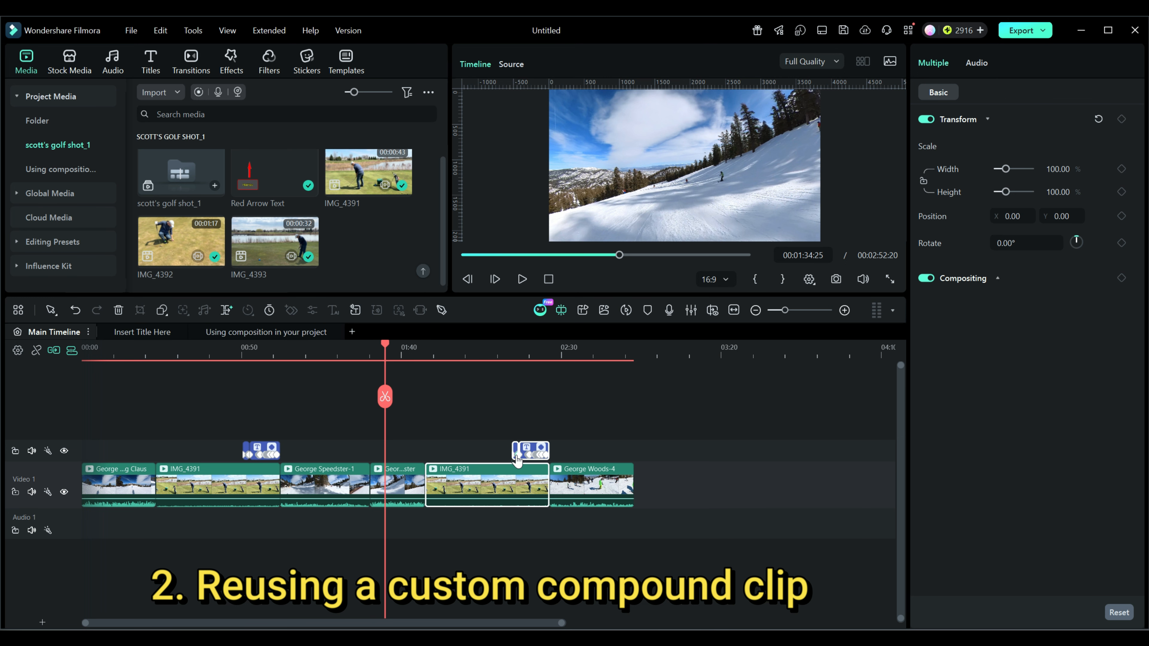
pyautogui.rightClick(481, 482)
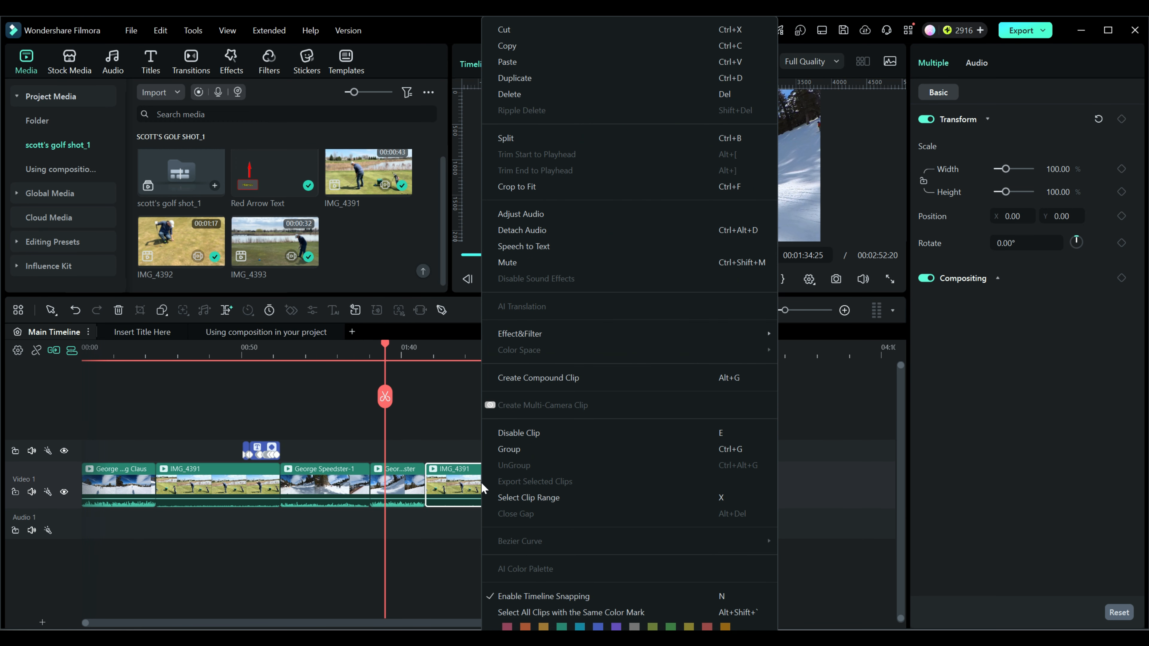
pyautogui.click(524, 377)
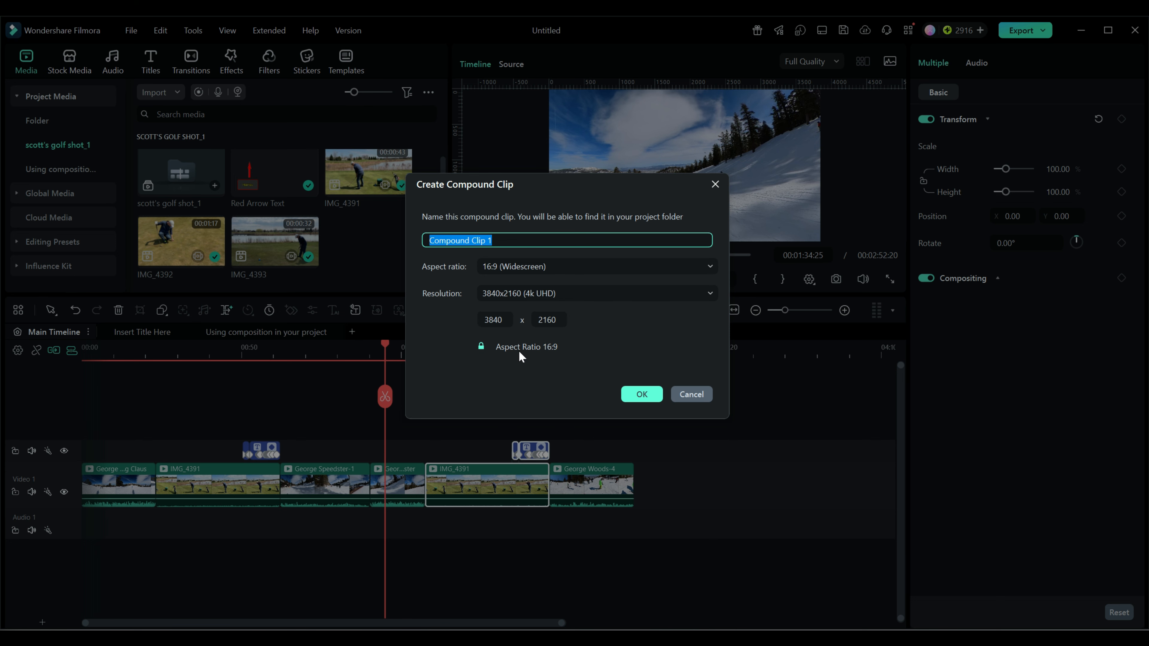
pyautogui.write('t')
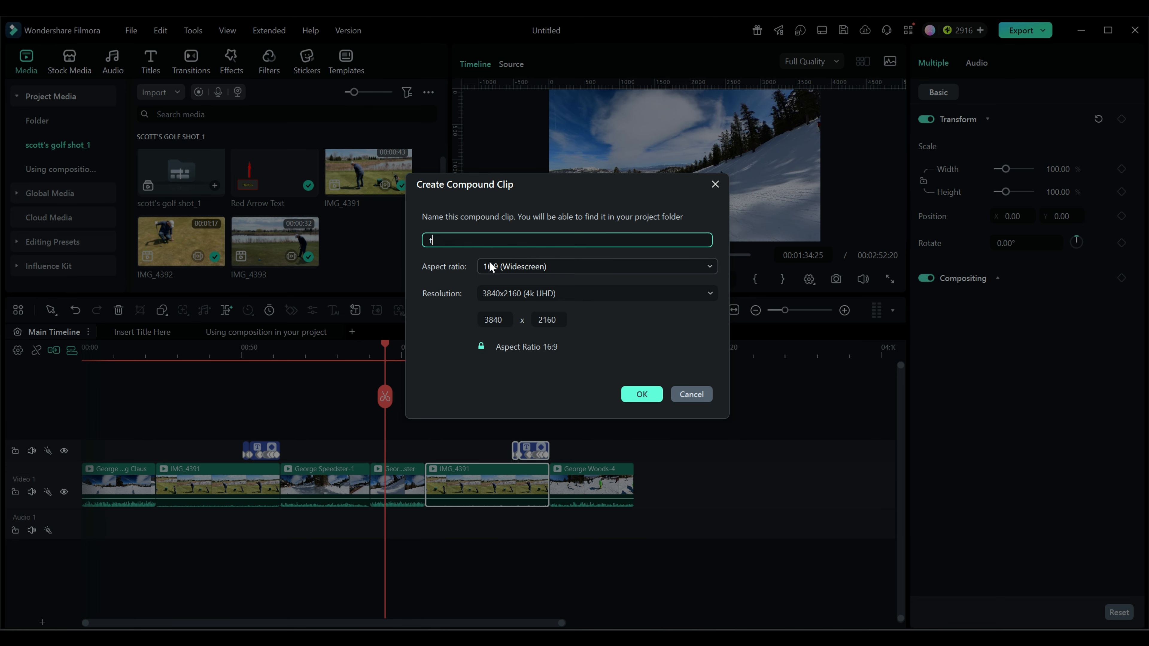
pyautogui.write('est')
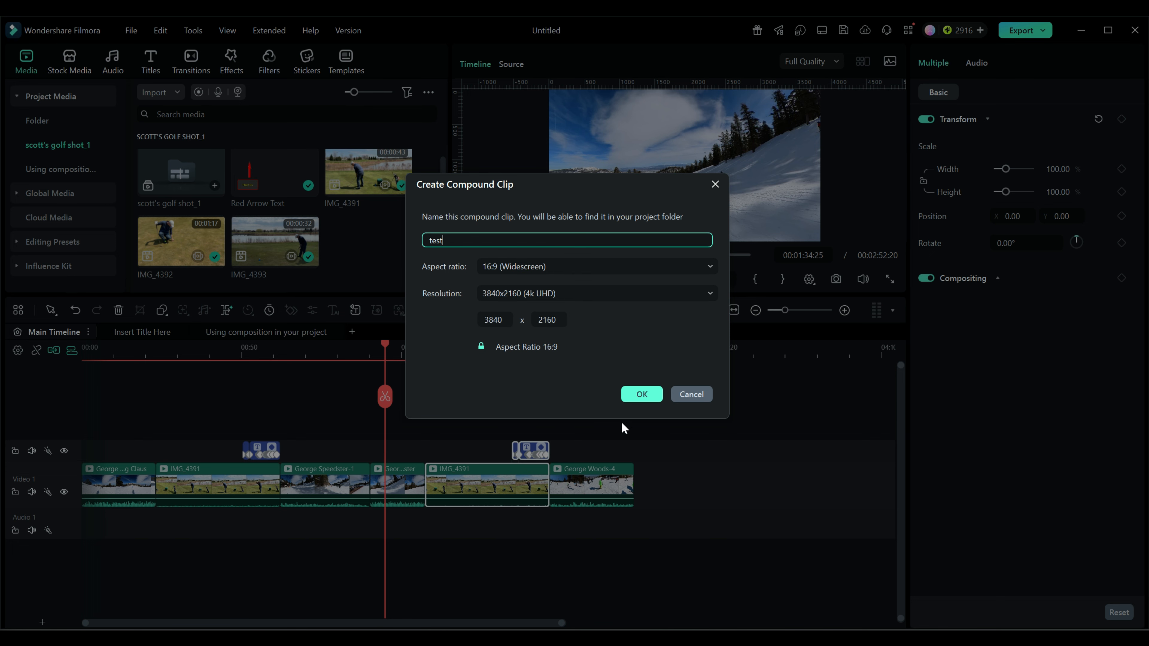
pyautogui.click(642, 394)
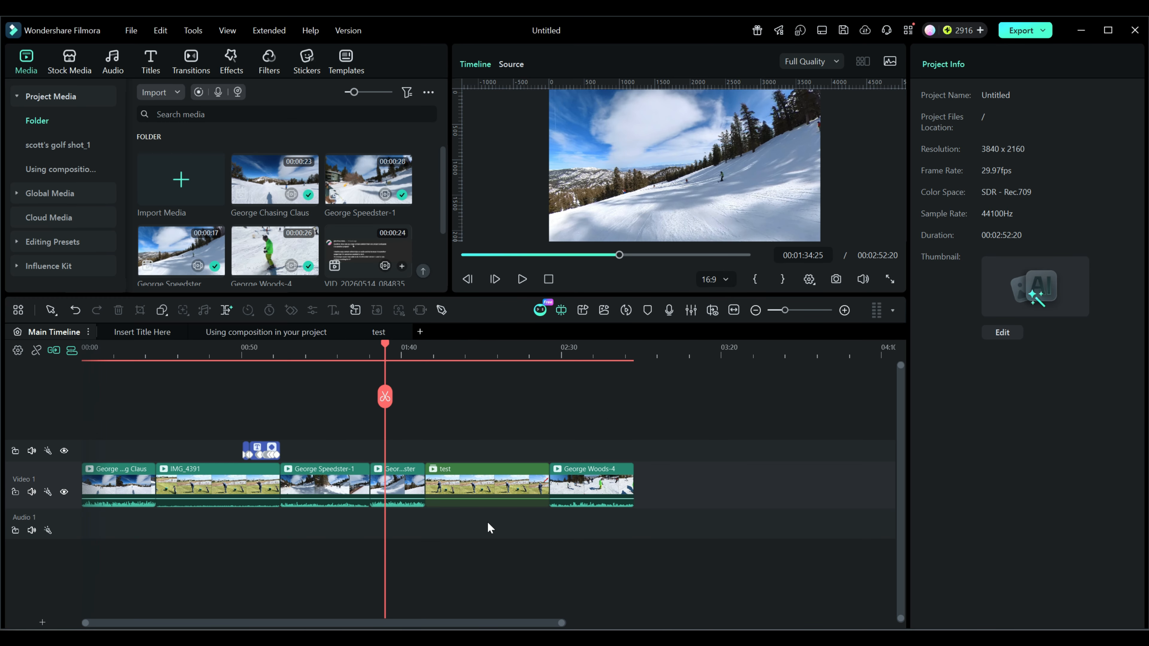
# Step: Save the test compound clip as a custom compound clip and review it among the editing presets
pyautogui.moveTo(382, 346); pyautogui.dragTo(463, 348)
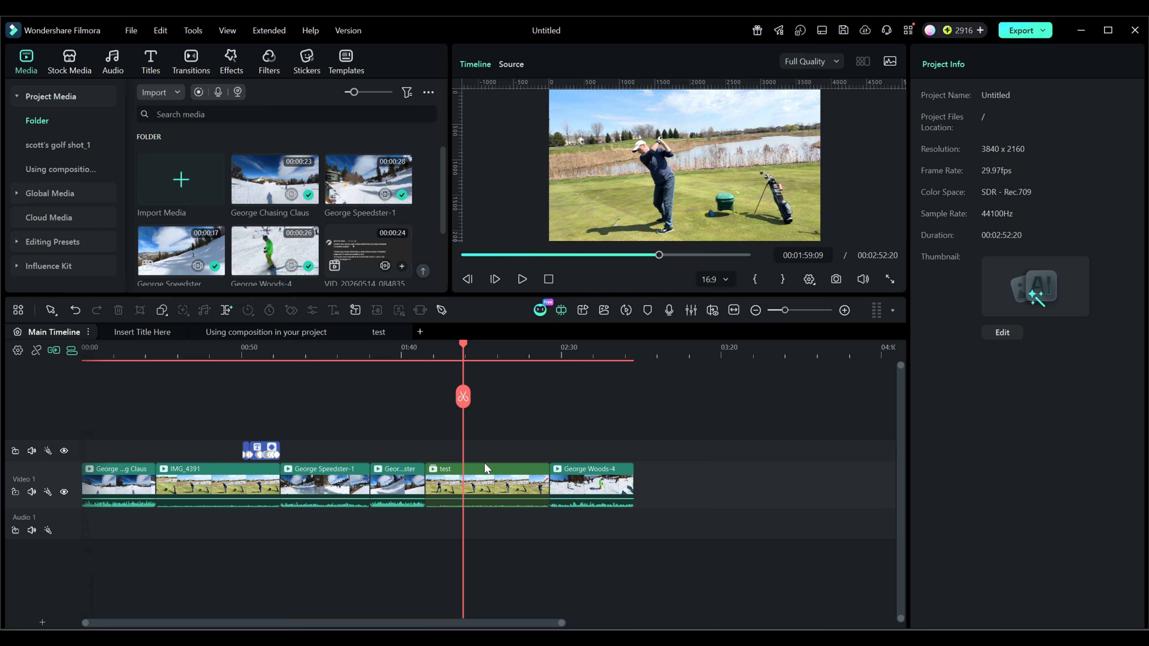
pyautogui.rightClick(483, 485)
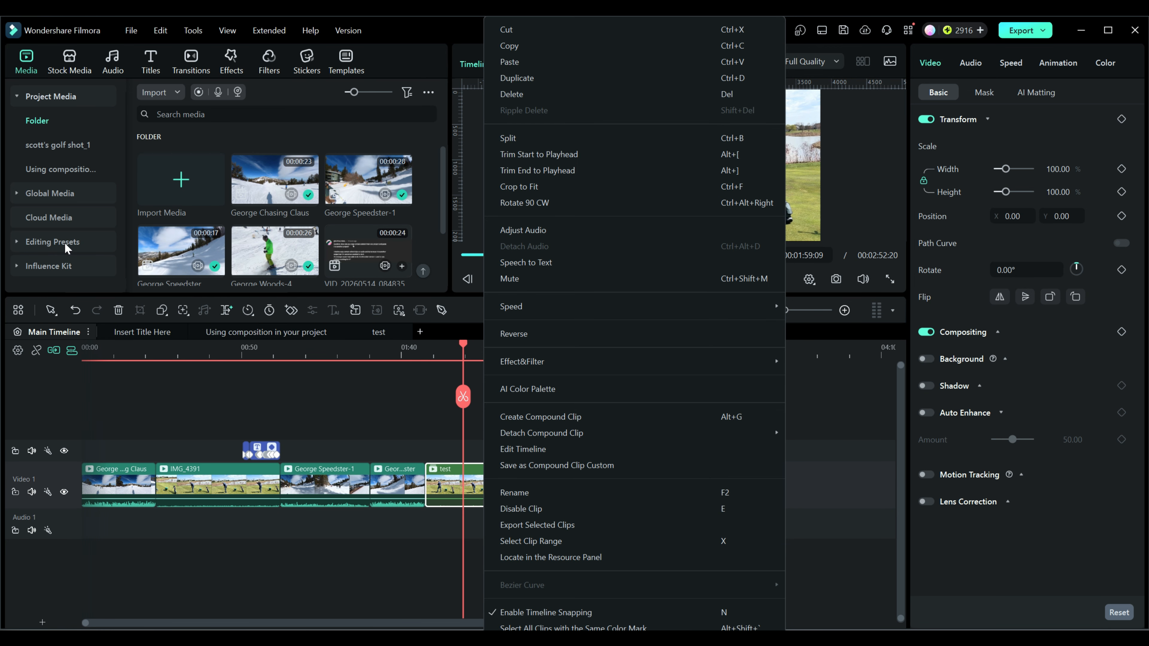
pyautogui.click(20, 244)
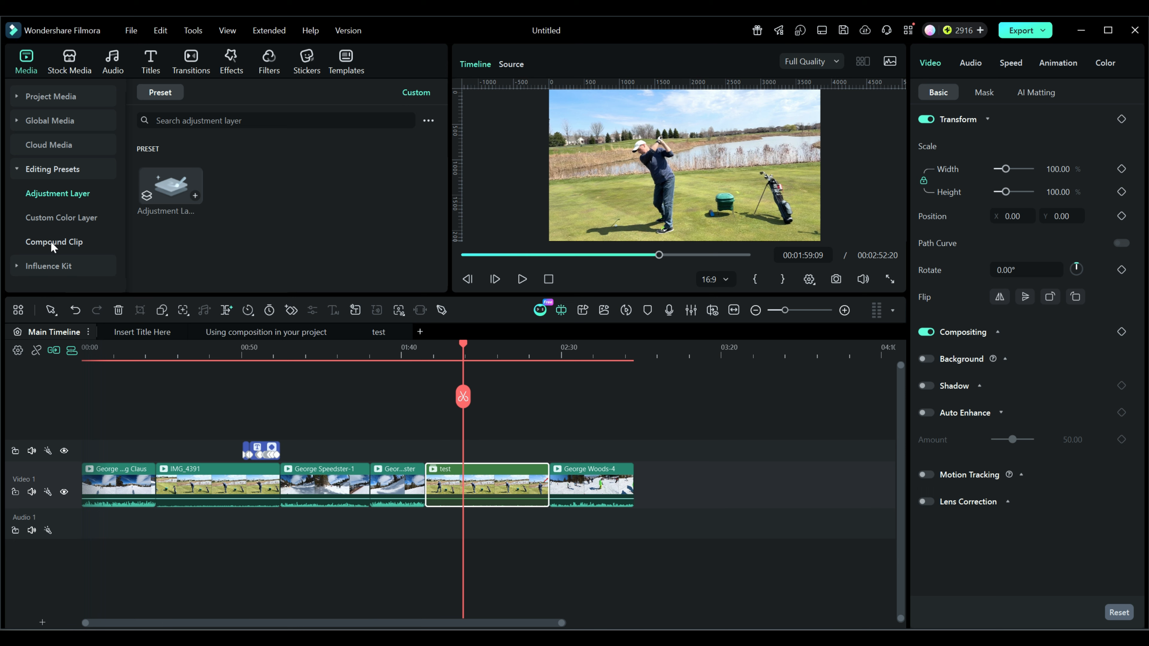
pyautogui.click(17, 170)
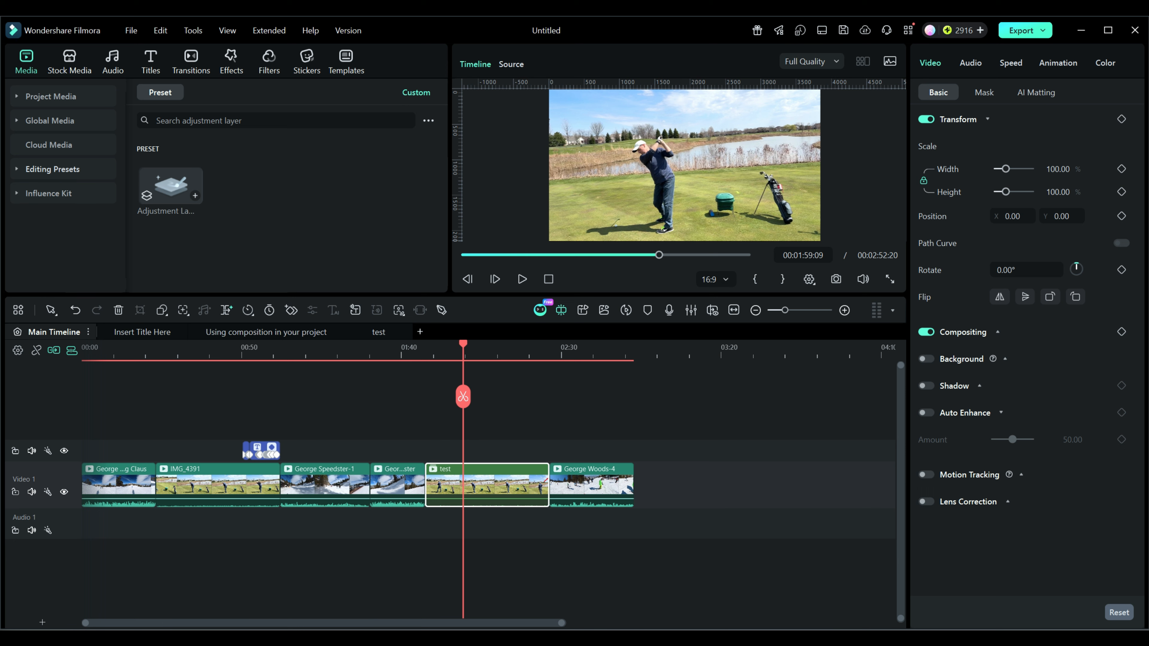
pyautogui.rightClick(491, 486)
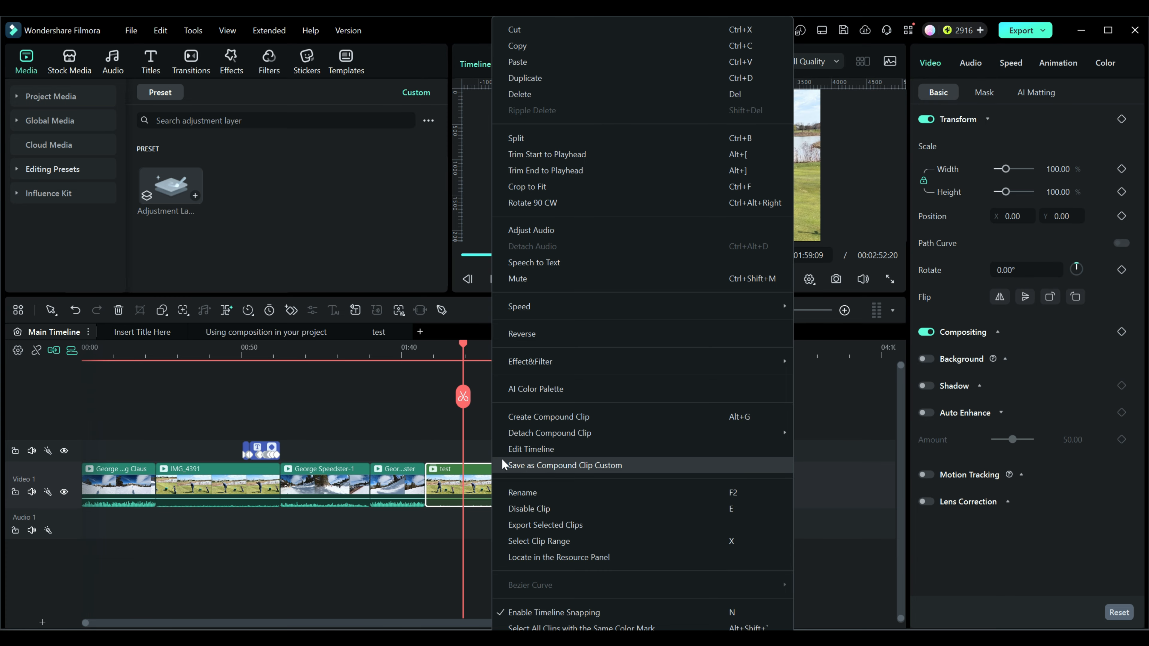
pyautogui.click(522, 466)
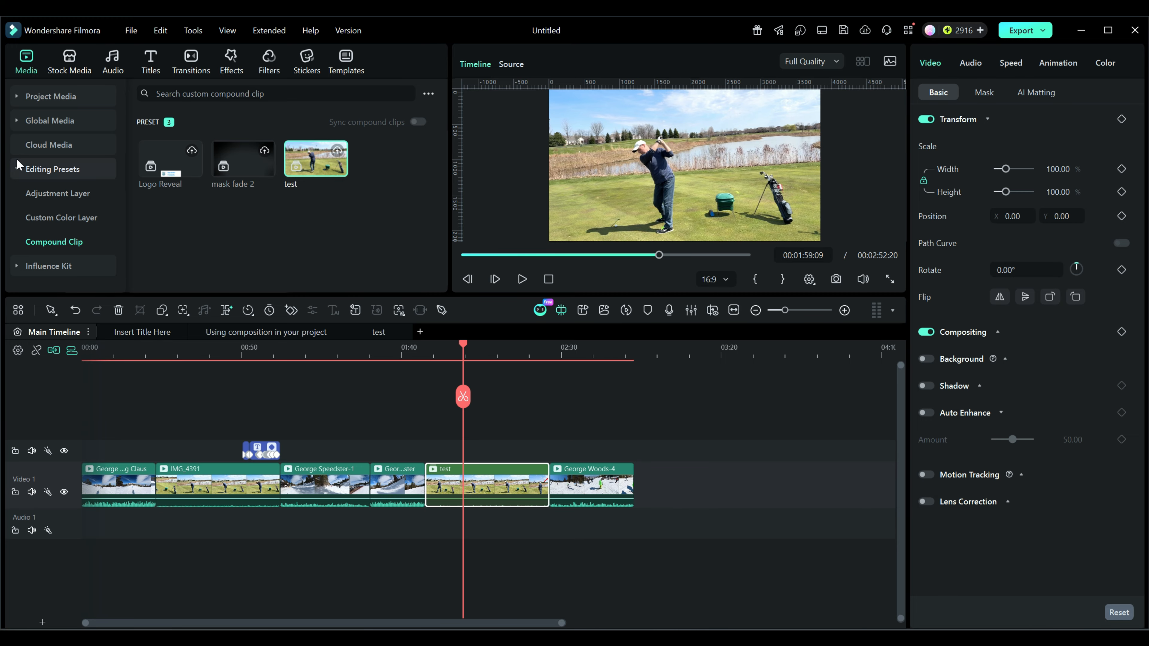
pyautogui.moveTo(326, 166)
pyautogui.click(18, 172)
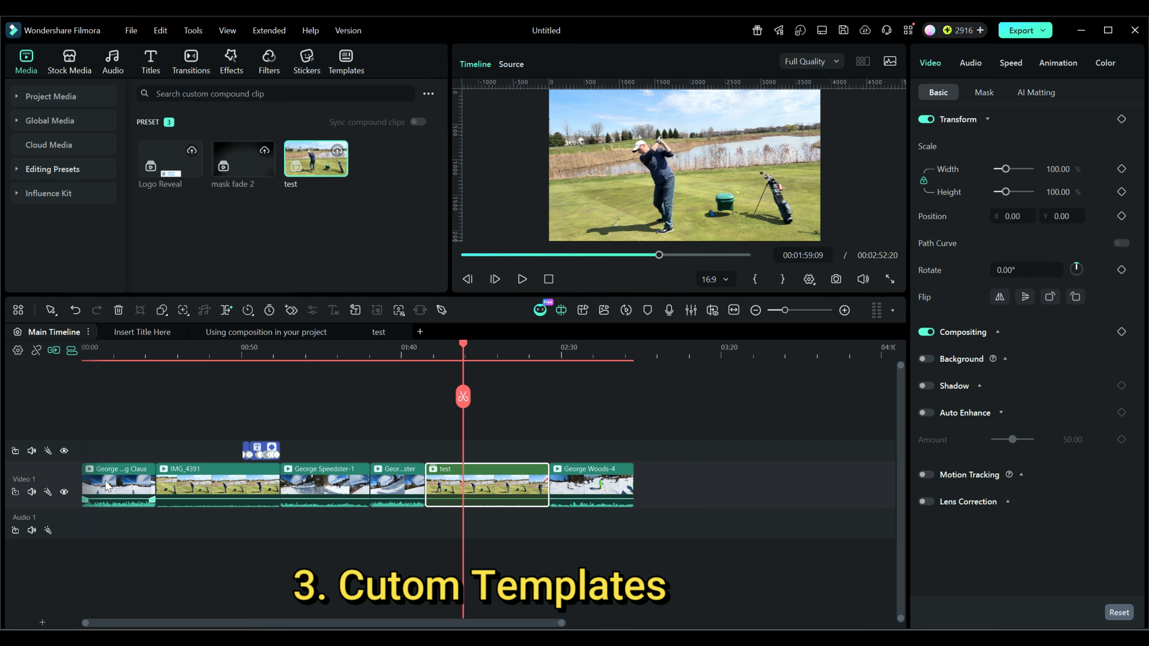
# Step: Delete everything after the first ski clip from the main timeline and return the playhead to the start
pyautogui.moveTo(661, 532); pyautogui.dragTo(225, 425)
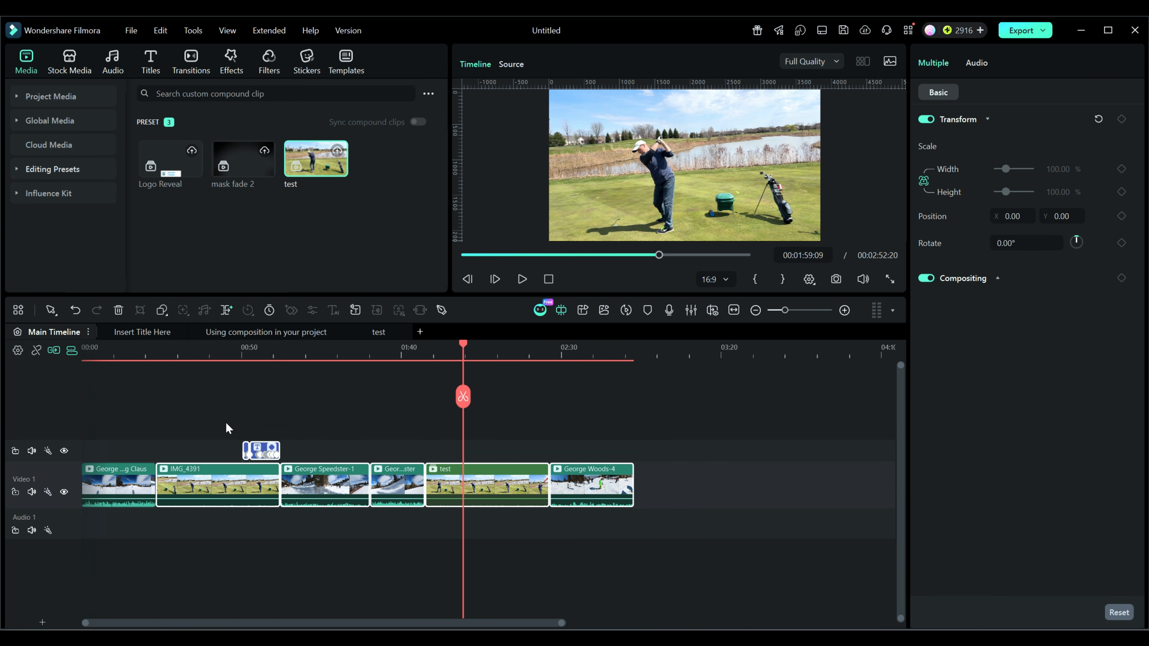
pyautogui.press('Delete')
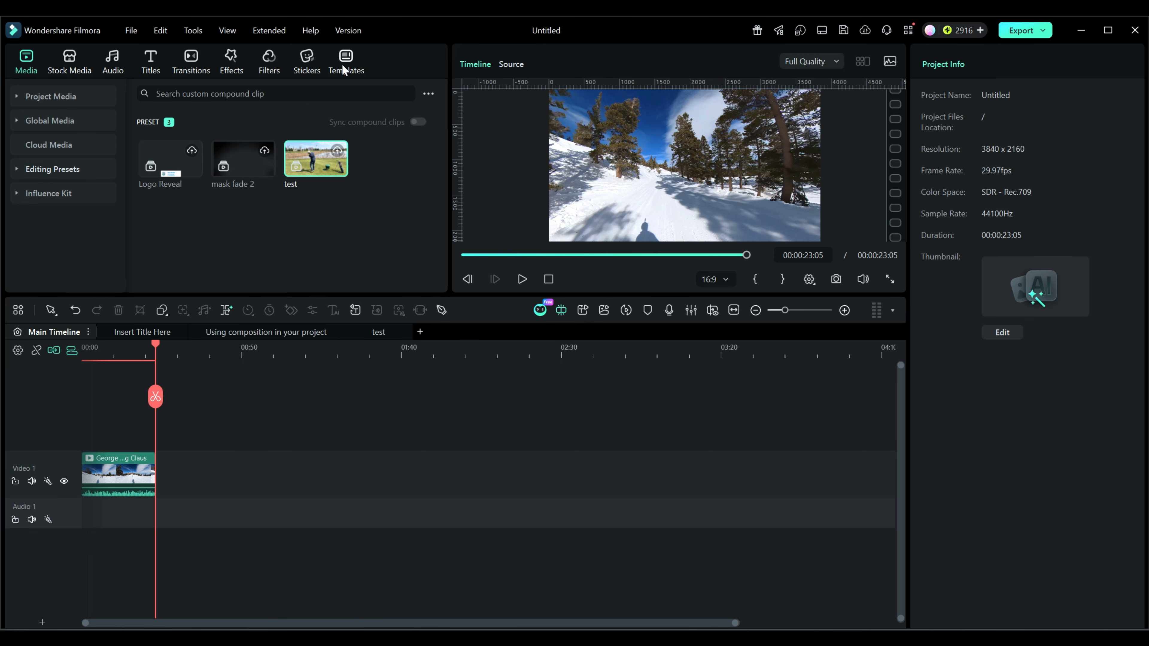
pyautogui.click(124, 468)
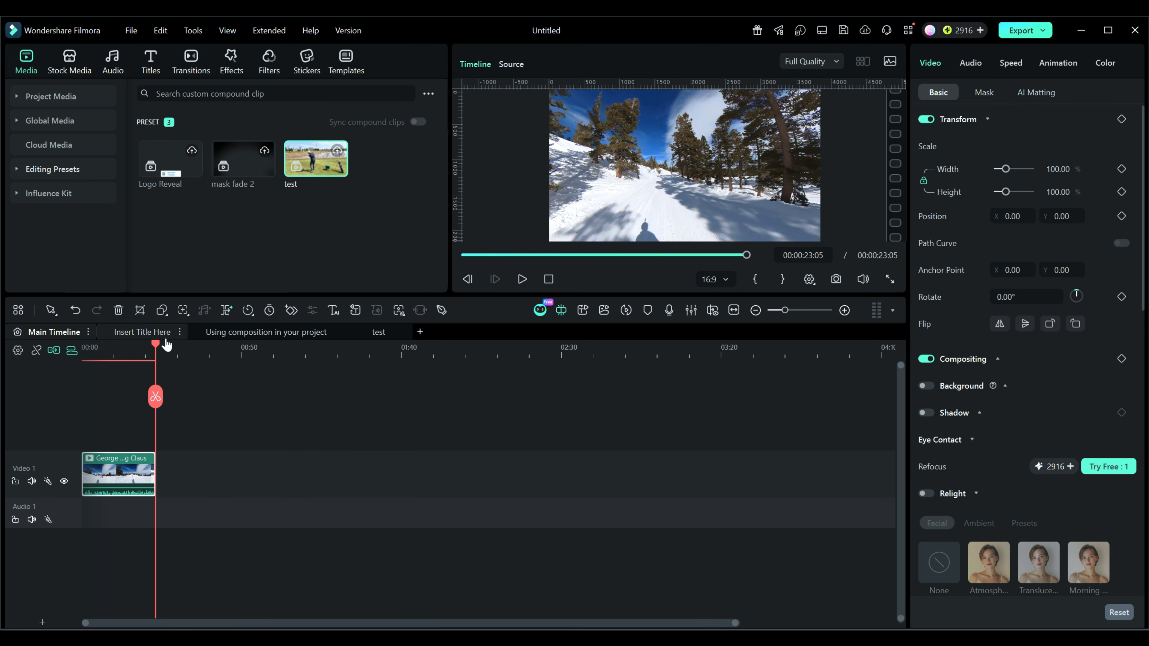
pyautogui.moveTo(155, 348); pyautogui.dragTo(82, 347)
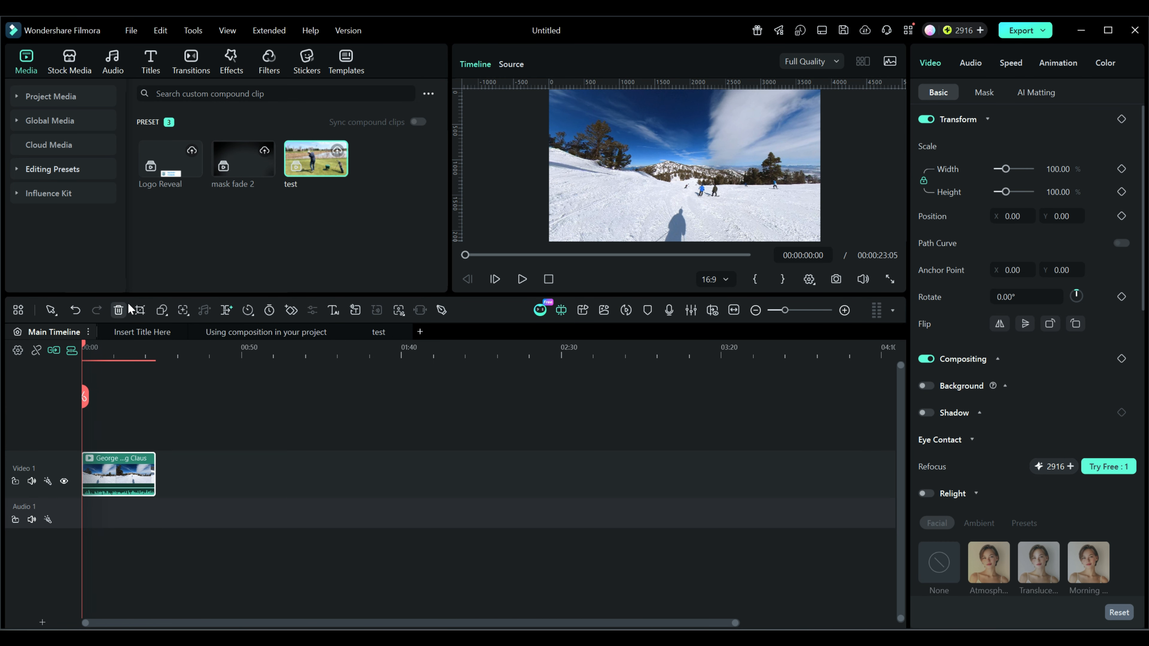
# Step: Add the trending title Neon Title 08 above the ski clip, set its text to My Intro and align it with the timeline start
pyautogui.click(150, 69)
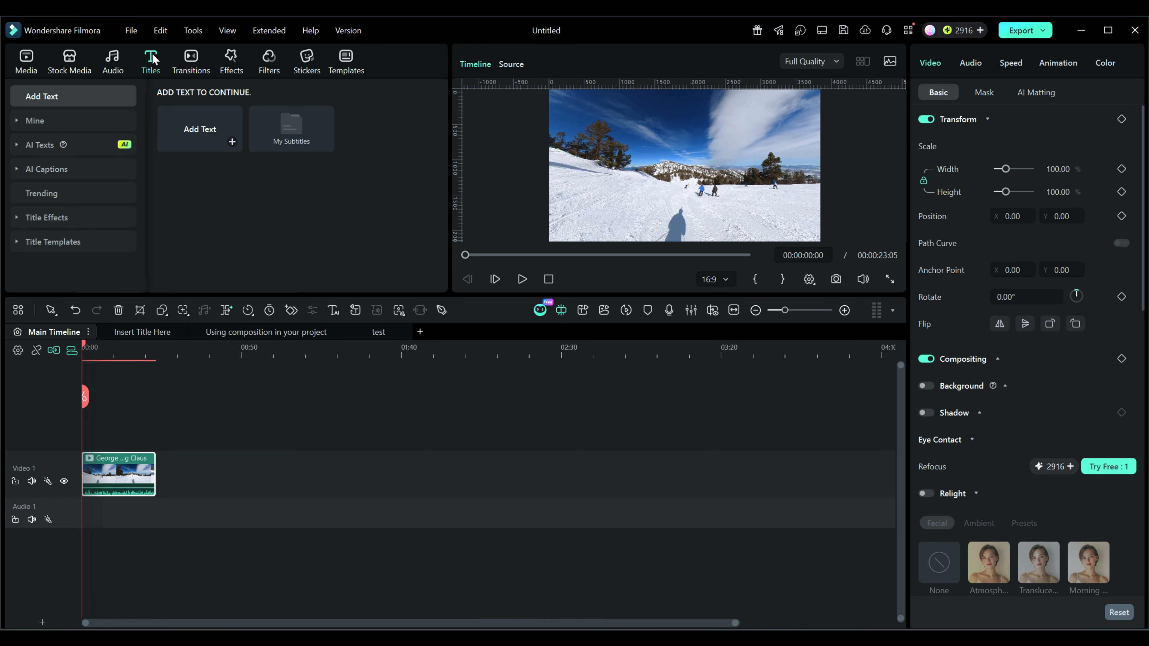
pyautogui.click(51, 192)
pyautogui.moveTo(283, 159); pyautogui.dragTo(94, 448)
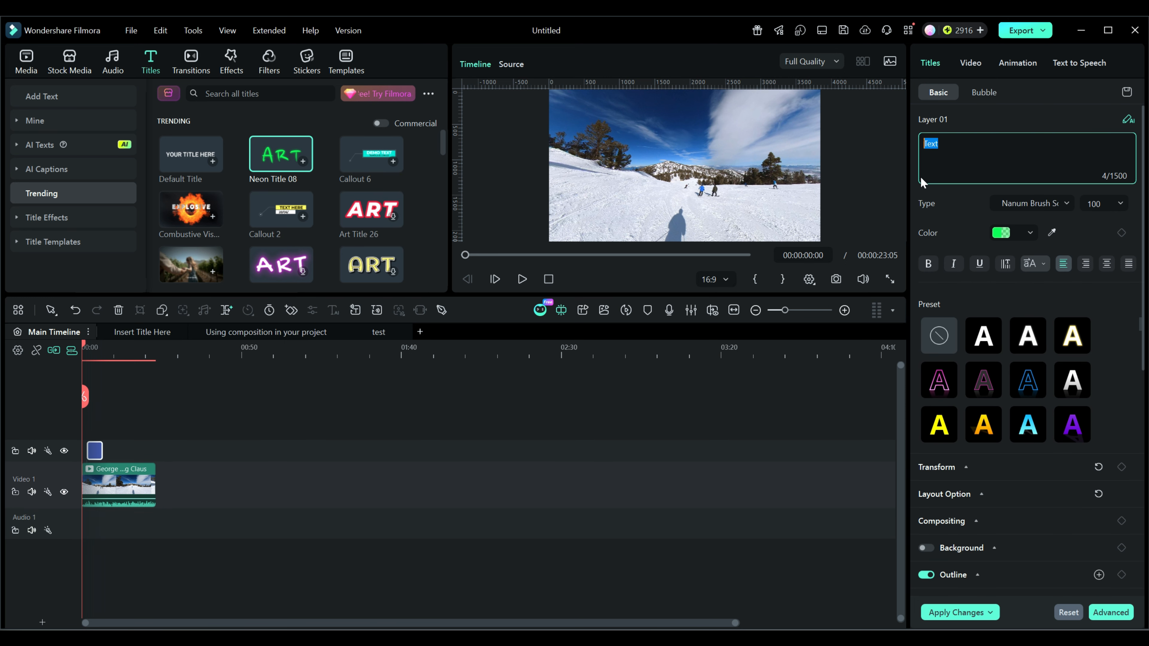
pyautogui.write('My Intro')
pyautogui.moveTo(95, 454); pyautogui.dragTo(91, 453)
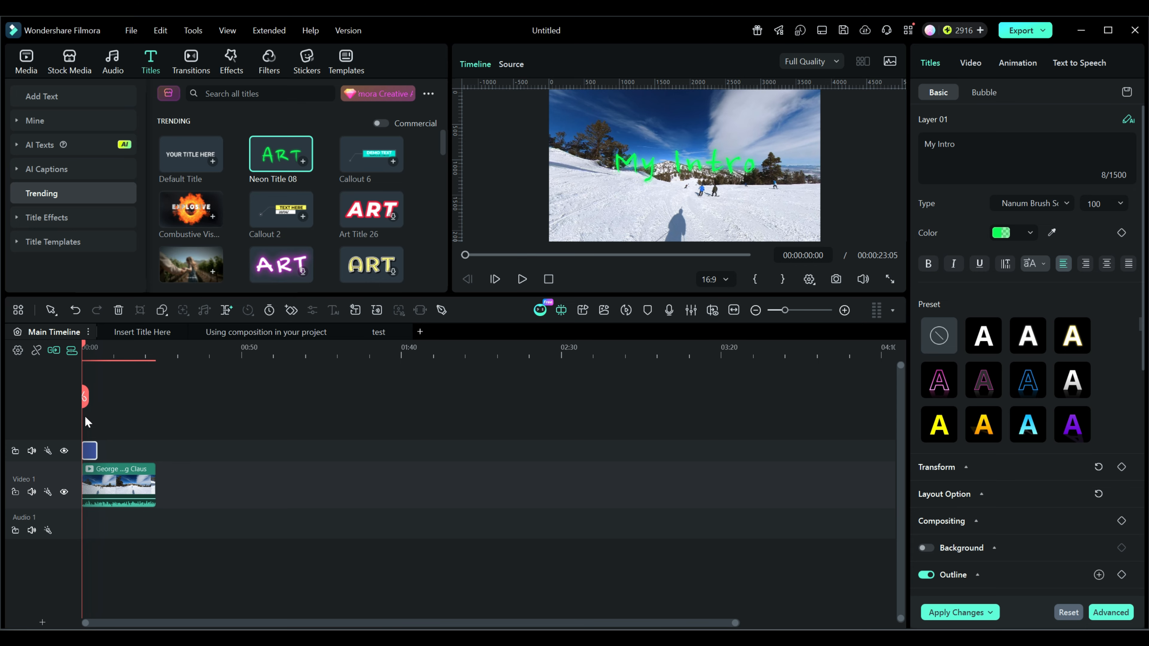
pyautogui.moveTo(84, 343)
pyautogui.mouseDown()
pyautogui.moveTo(128, 346)
pyautogui.moveTo(81, 345)
pyautogui.mouseUp()
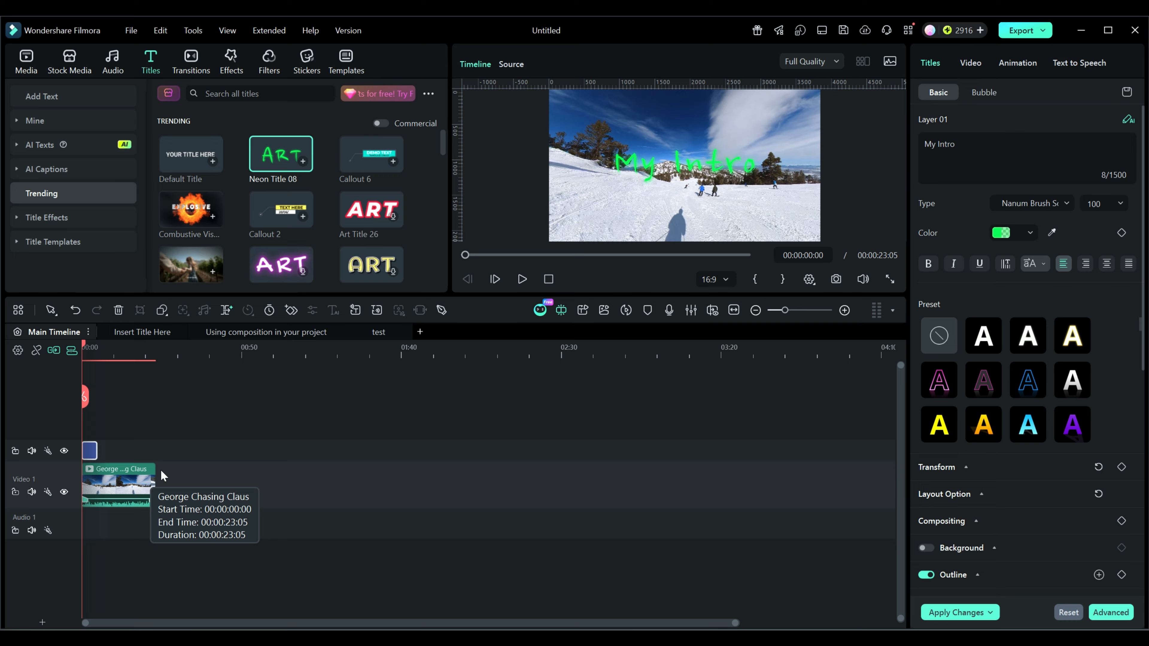
# Step: Delete the existing My Intro template from the custom templates
pyautogui.click(346, 61)
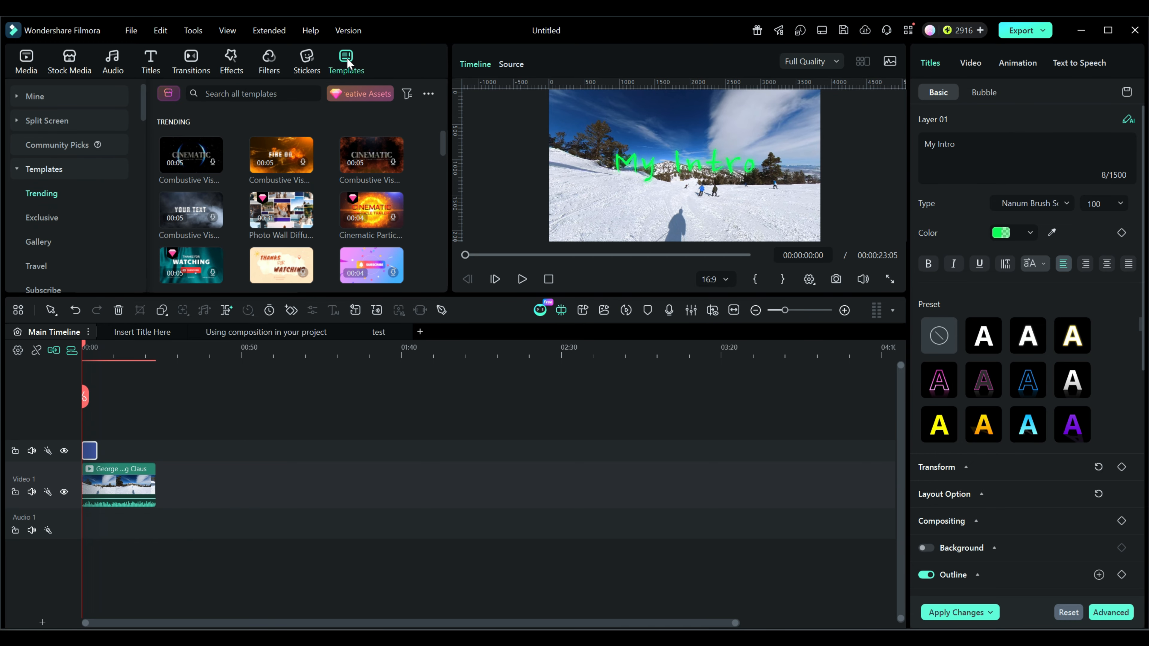
pyautogui.click(32, 95)
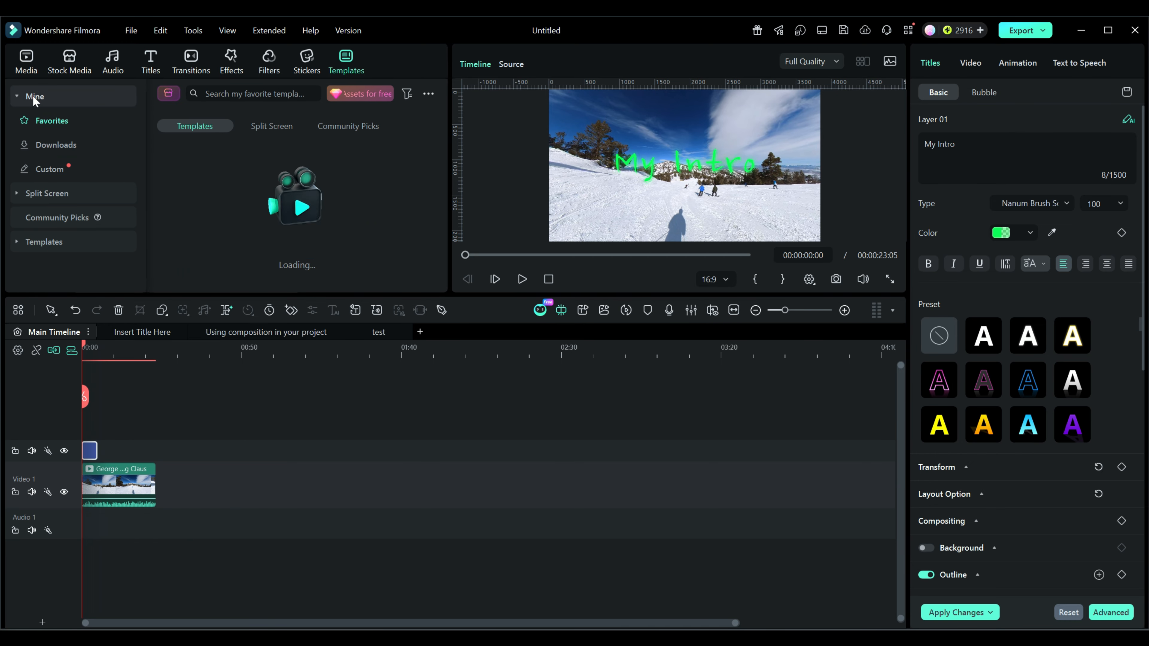
pyautogui.click(35, 169)
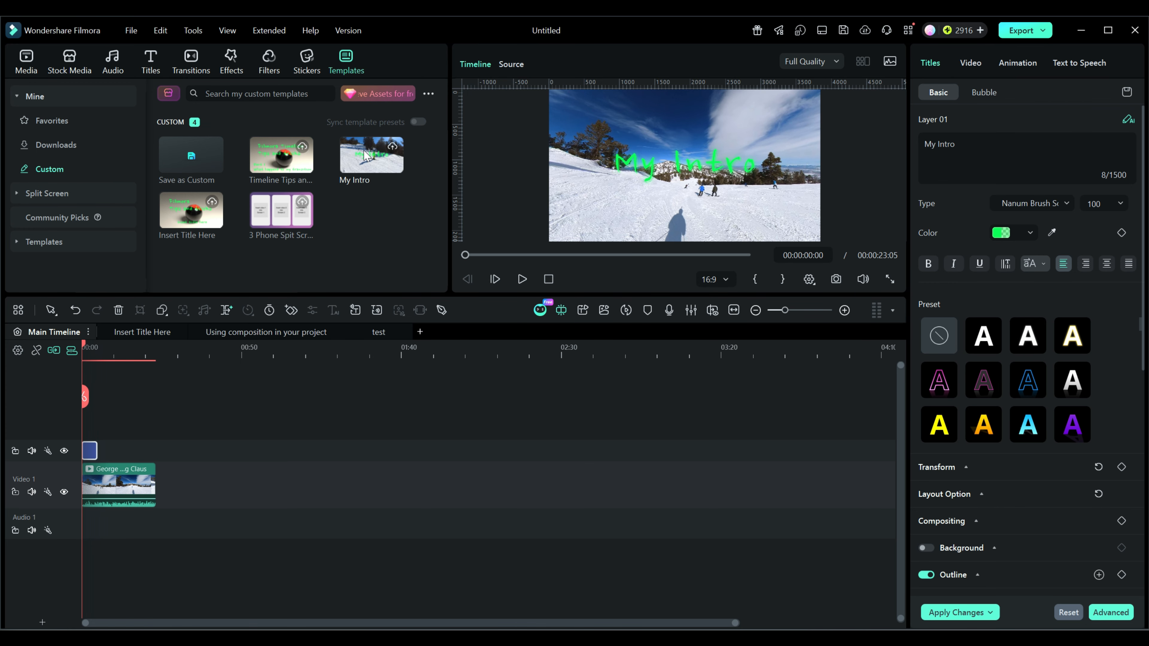
pyautogui.click(368, 166)
pyautogui.rightClick(367, 166)
pyautogui.click(400, 328)
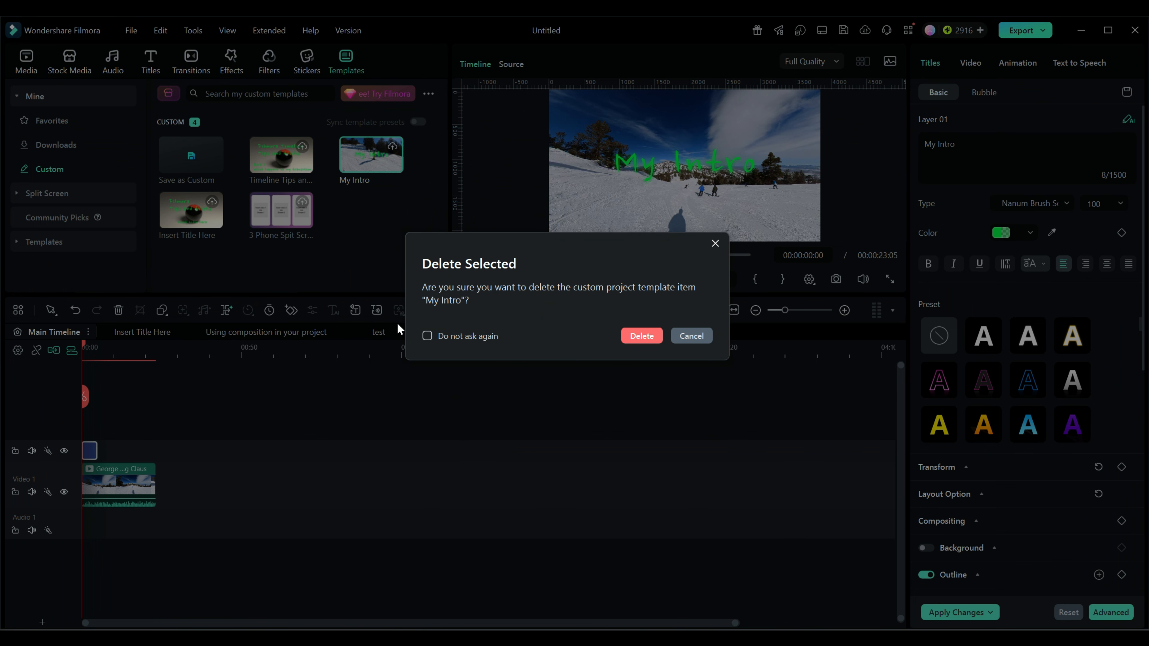
pyautogui.click(649, 337)
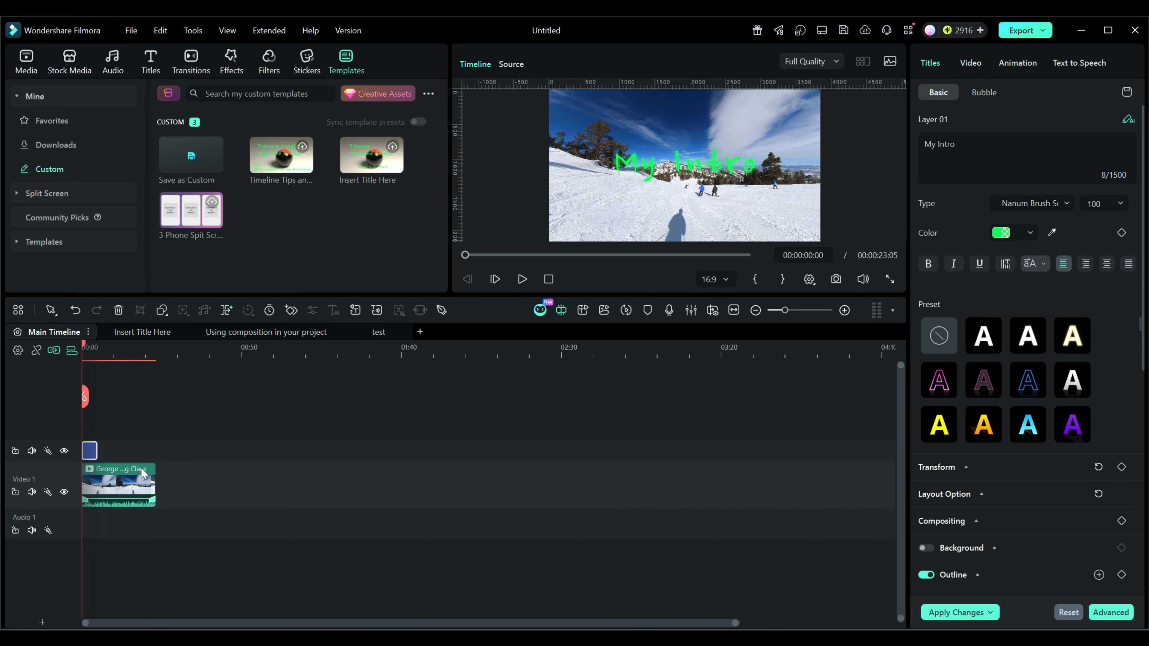
# Step: Save the current project as a custom template, preview it and rename it My Intro
pyautogui.click(191, 157)
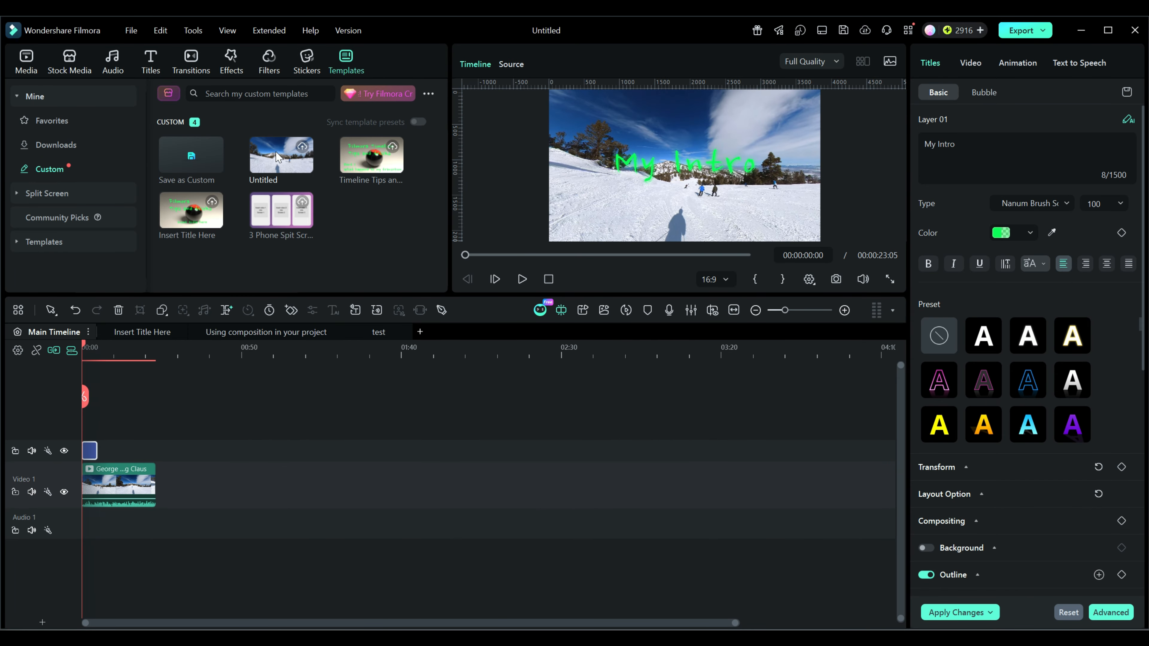
pyautogui.click(278, 166)
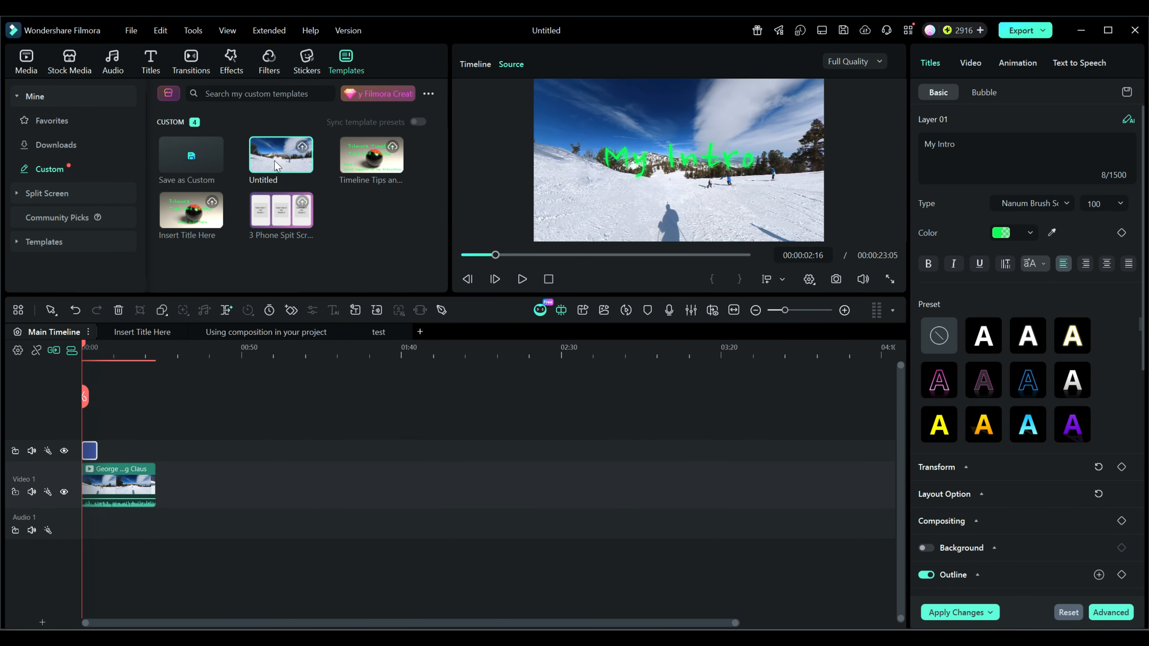
pyautogui.rightClick(264, 181)
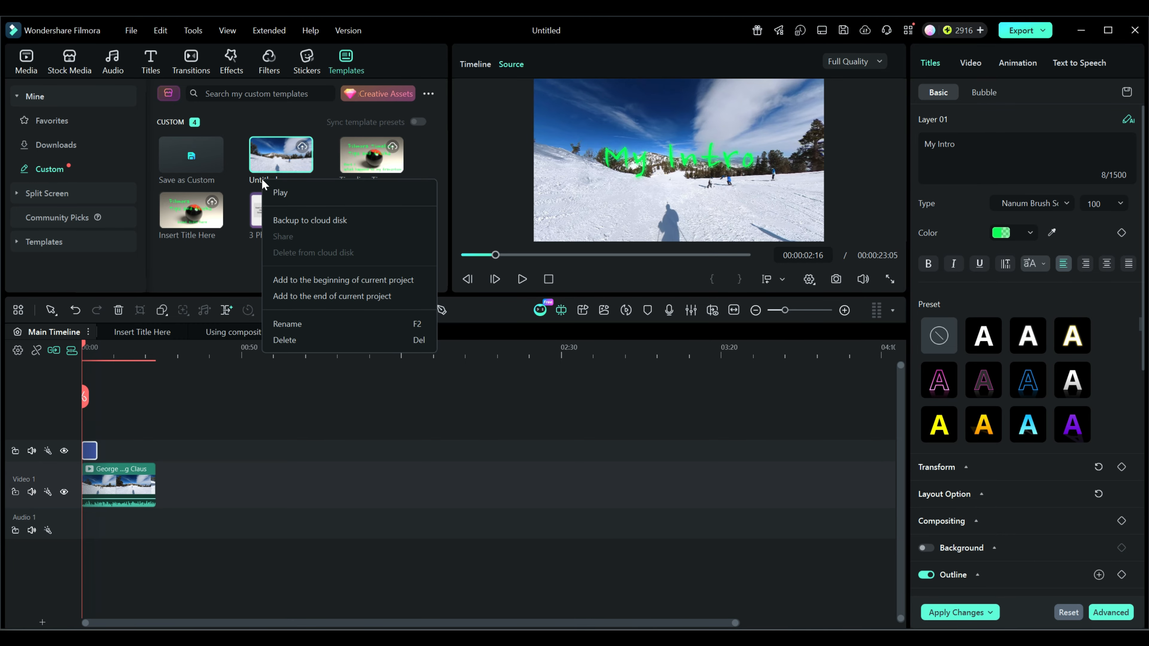
pyautogui.click(291, 323)
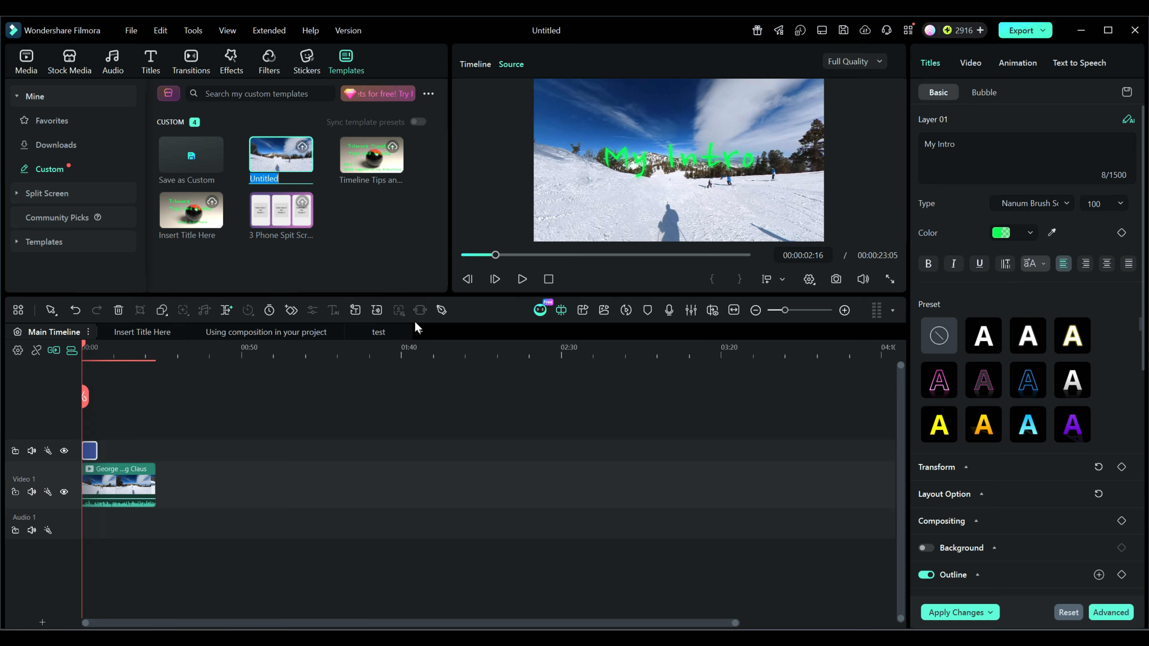
pyautogui.write('My Intro')
pyautogui.press('Return')
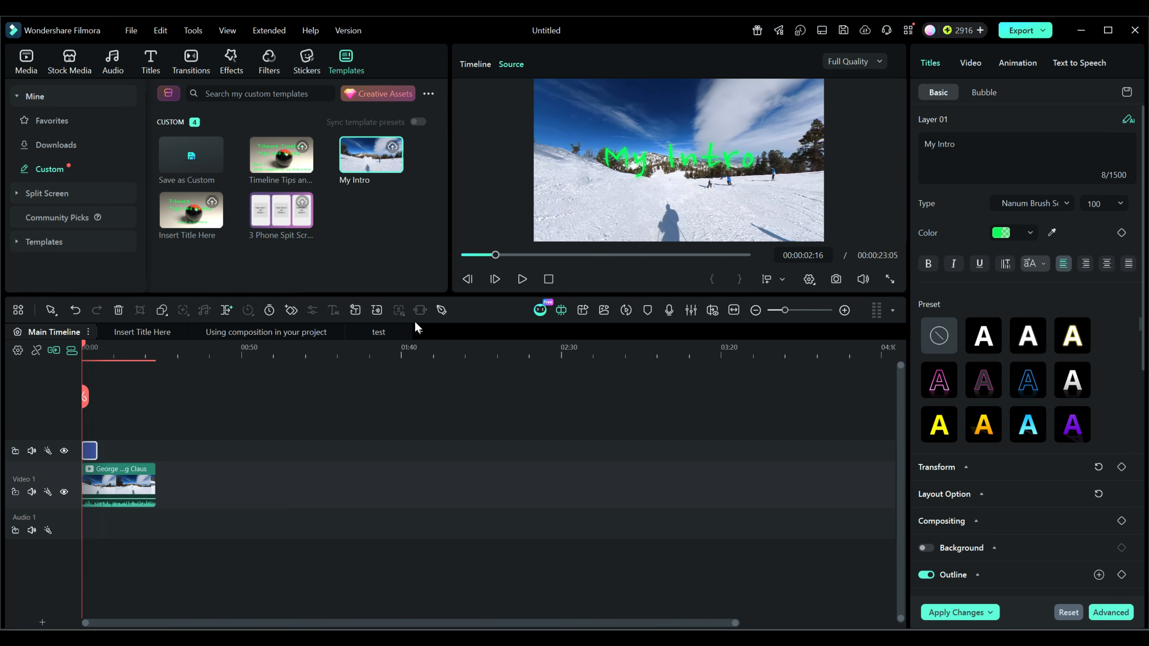
# Step: Clear the main timeline and place George Speedster, George Speedster-1 and George Chasing Claus in sequence on Video 1
pyautogui.moveTo(232, 550); pyautogui.dragTo(77, 432)
pyautogui.press('Delete')
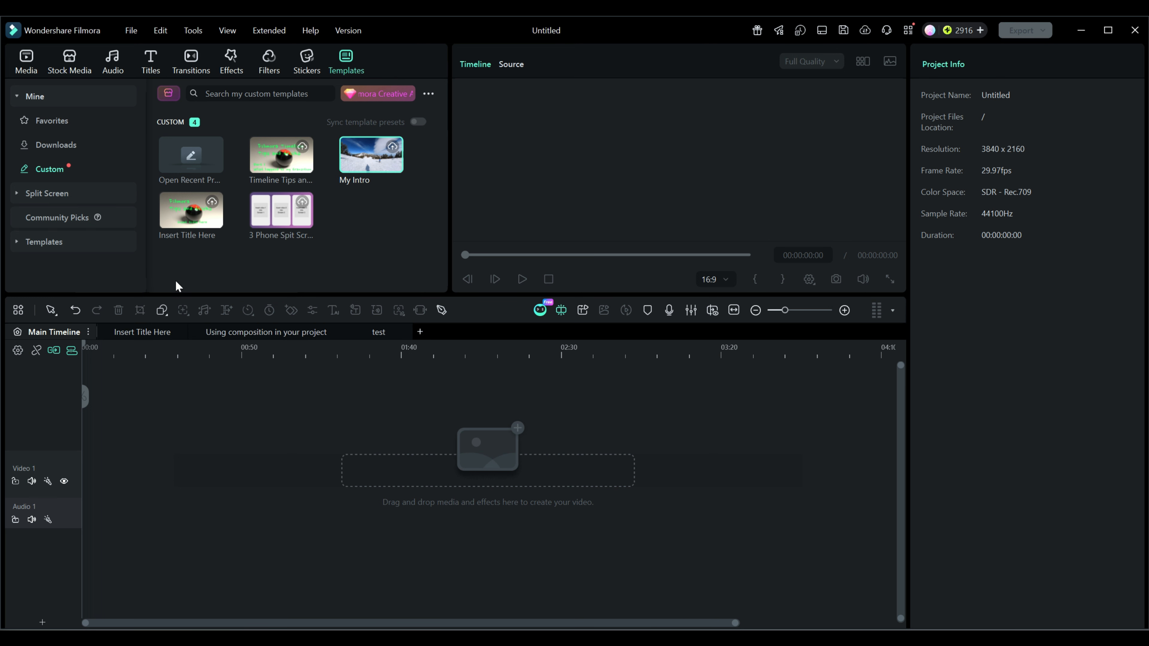
pyautogui.click(27, 61)
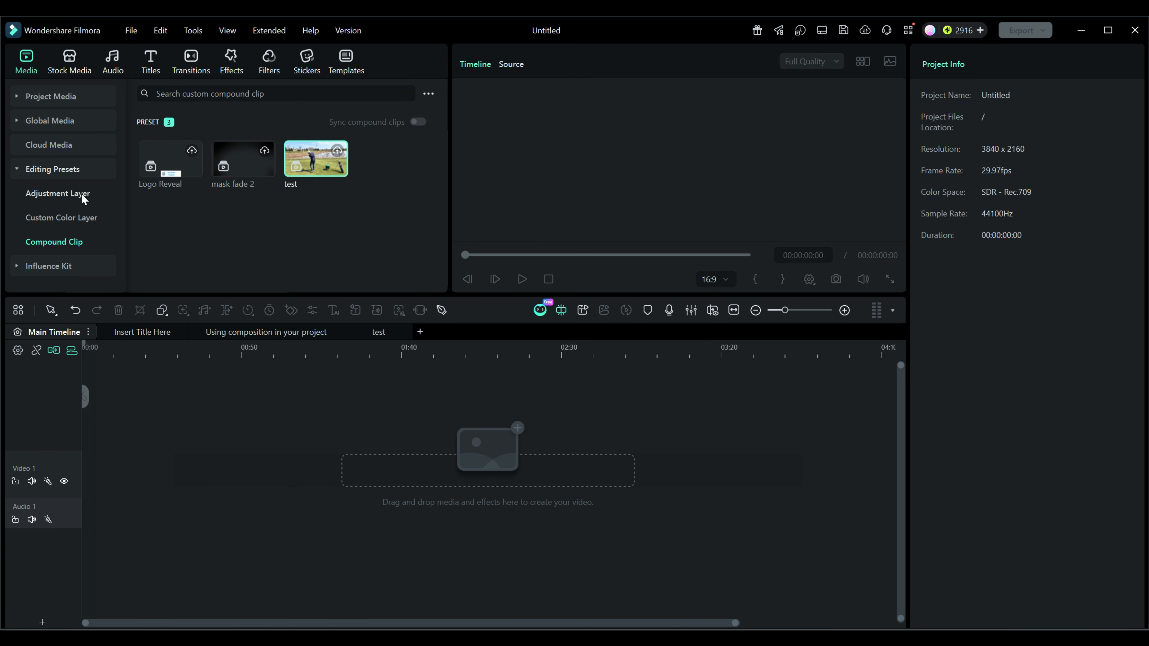
pyautogui.click(52, 97)
pyautogui.scroll(-2, 371, 248)
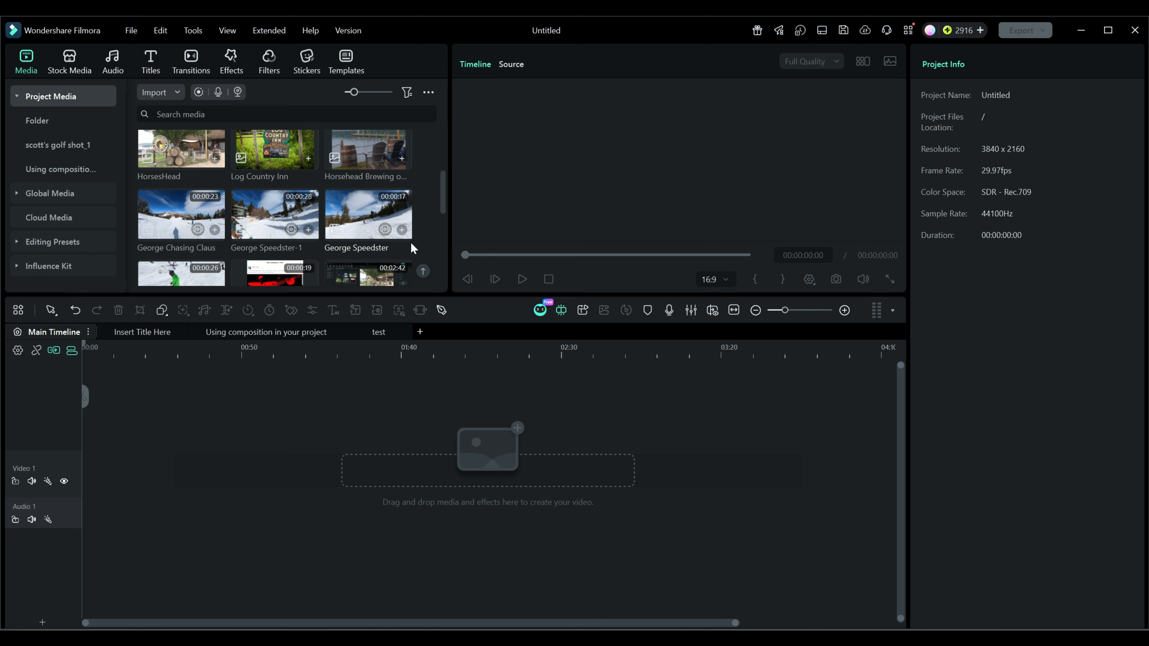
pyautogui.moveTo(369, 213); pyautogui.dragTo(253, 502)
pyautogui.click(275, 213)
pyautogui.moveTo(274, 213); pyautogui.dragTo(171, 477)
pyautogui.moveTo(190, 226); pyautogui.dragTo(262, 473)
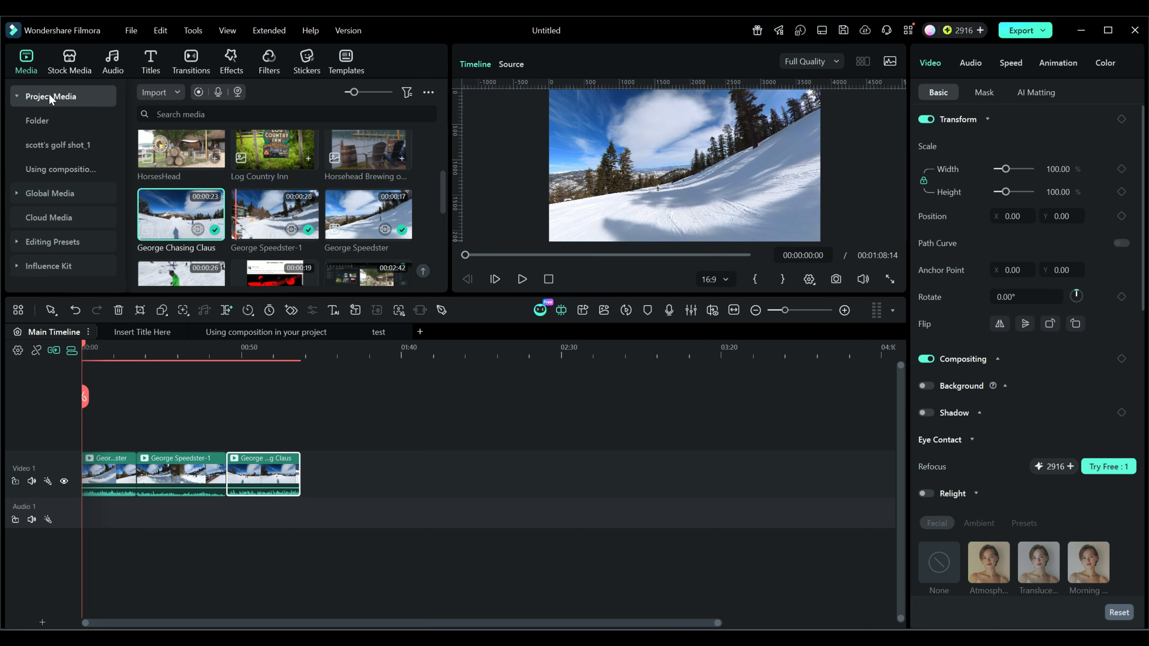
# Step: Add the custom My Intro template to the beginning of the current project
pyautogui.click(345, 58)
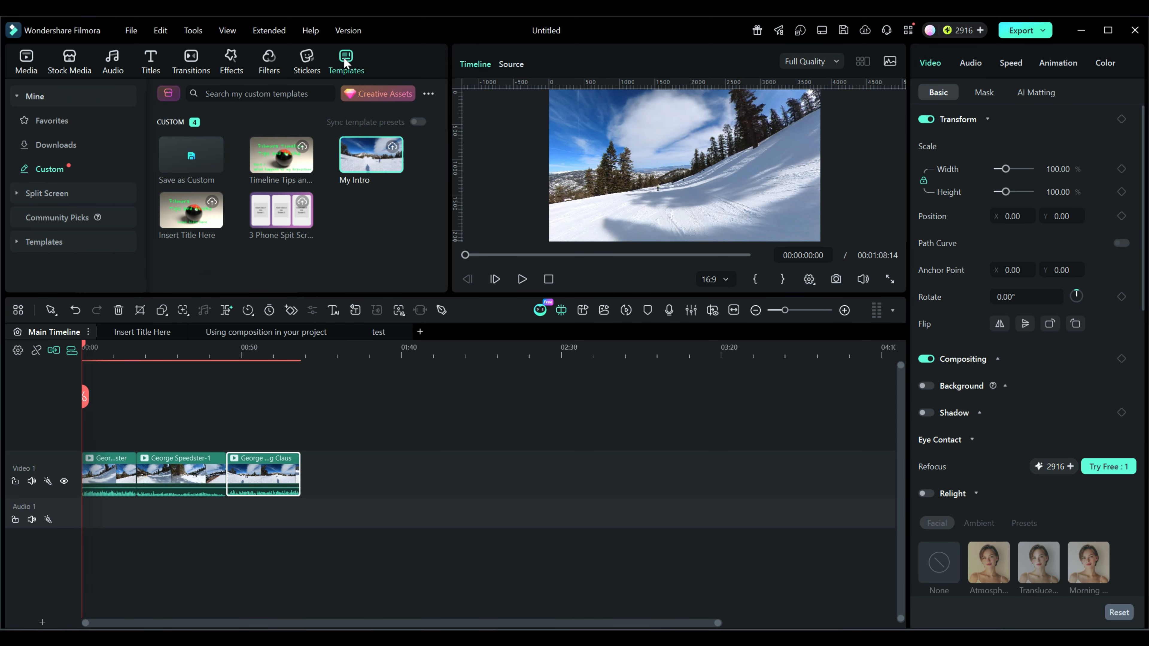
pyautogui.click(21, 97)
pyautogui.click(20, 97)
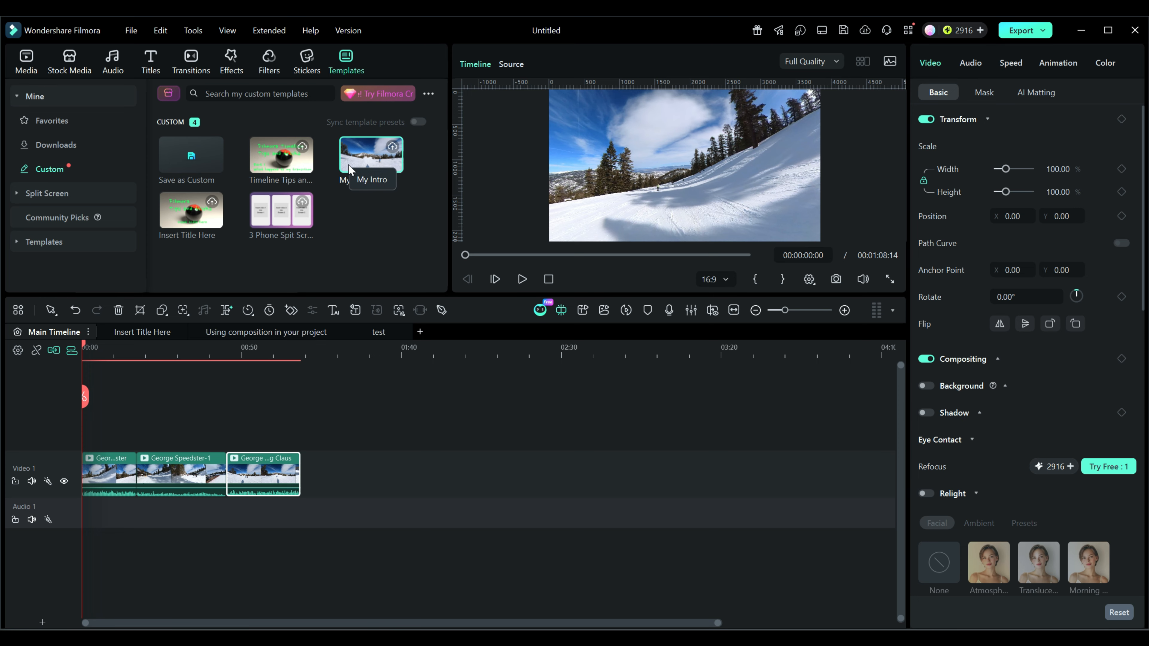
pyautogui.rightClick(362, 157)
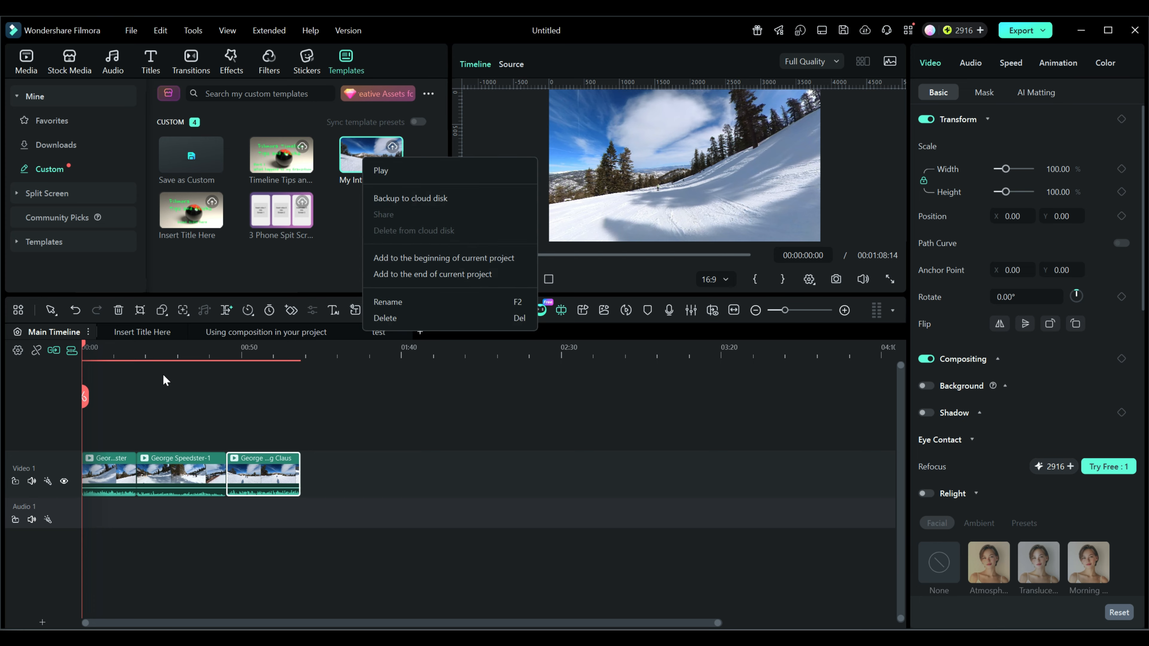
pyautogui.moveTo(86, 349); pyautogui.dragTo(288, 349)
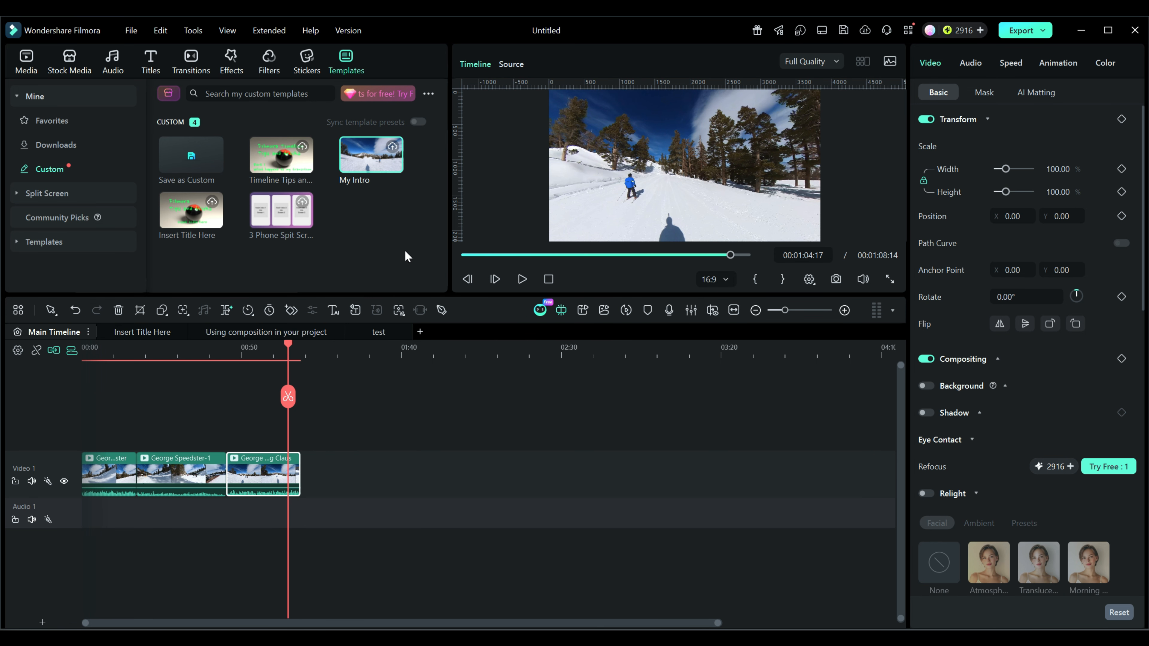
pyautogui.rightClick(370, 155)
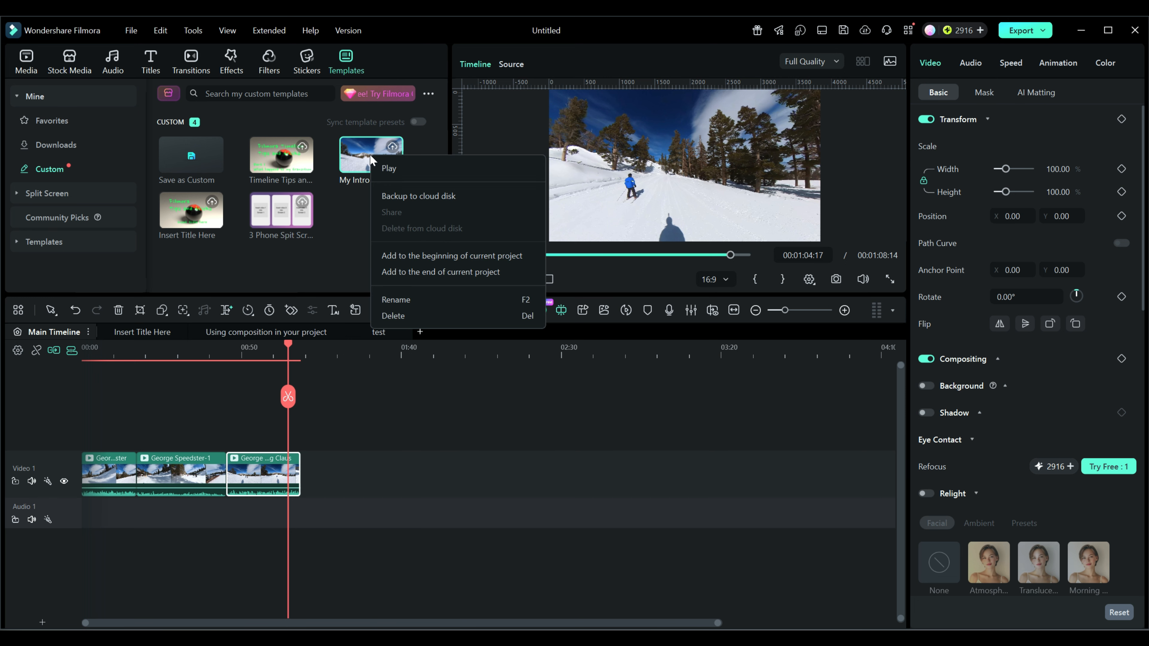
pyautogui.click(444, 255)
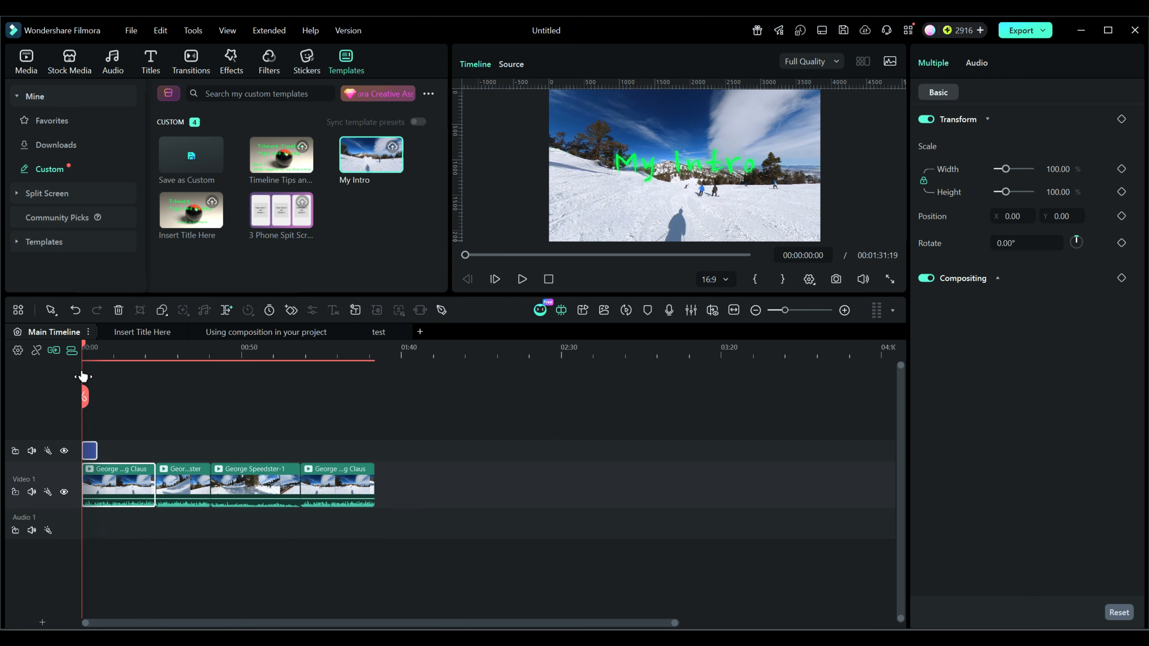
# Step: Edit the title at the timeline start by adding a line break after My Intro
pyautogui.moveTo(84, 348)
pyautogui.mouseDown()
pyautogui.moveTo(110, 347)
pyautogui.moveTo(84, 348)
pyautogui.mouseUp()
pyautogui.doubleClick(90, 452)
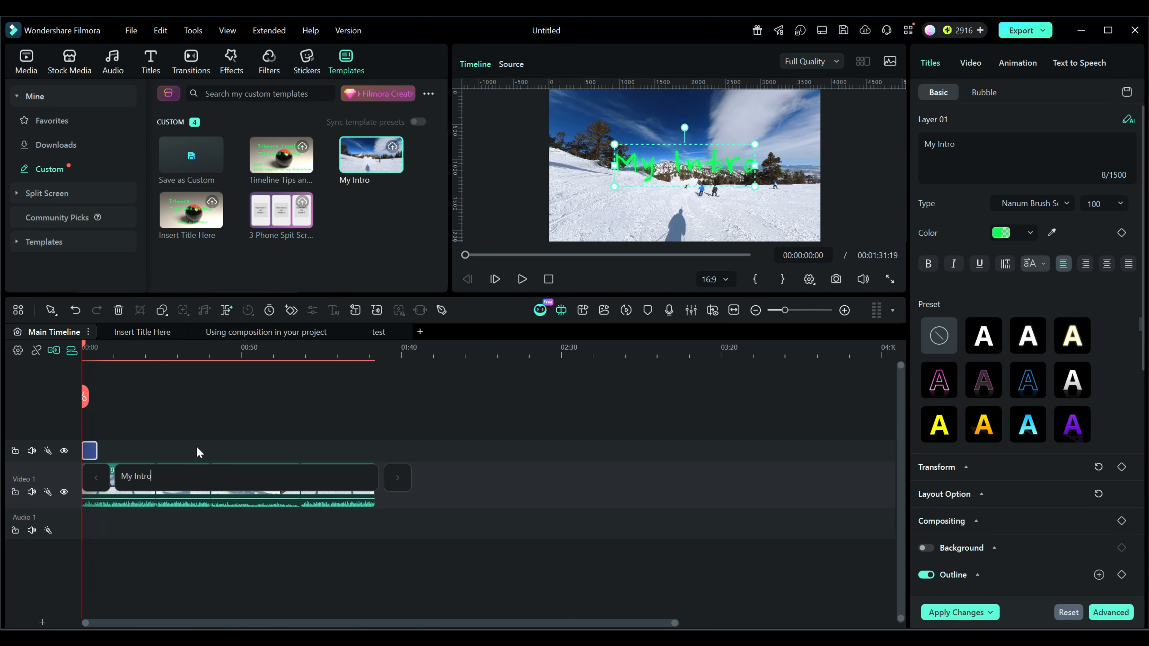
pyautogui.click(962, 151)
pyautogui.click(971, 152)
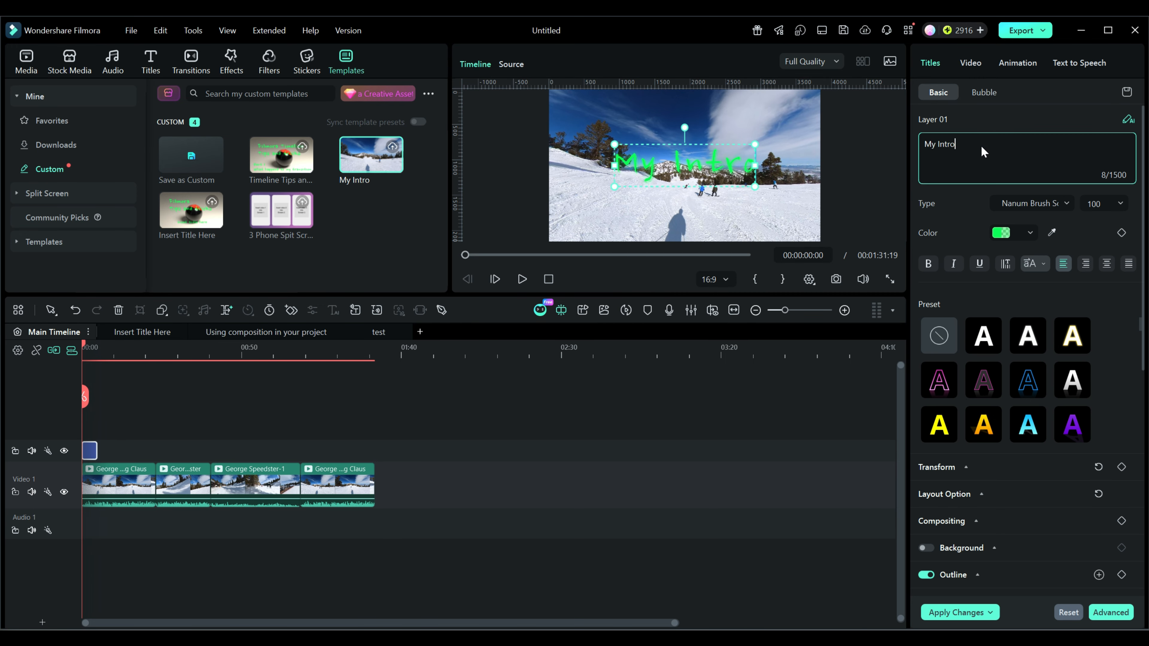
pyautogui.press('Return')
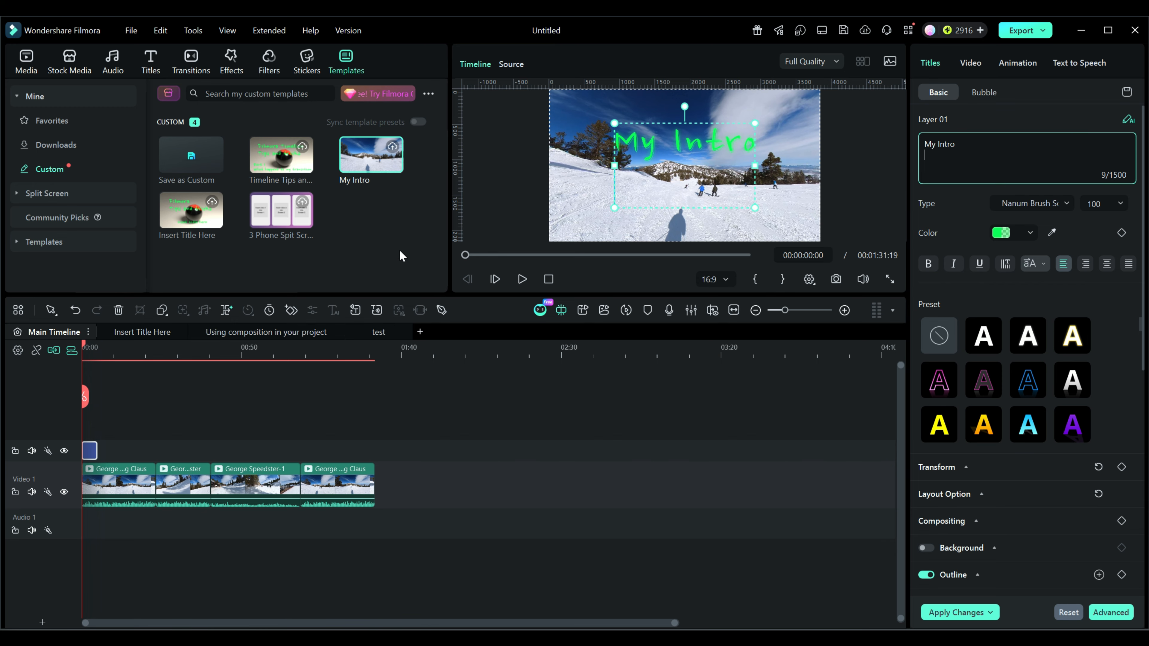
# Step: Add the My Intro template to the end of the current project and return the playhead to the start
pyautogui.rightClick(362, 163)
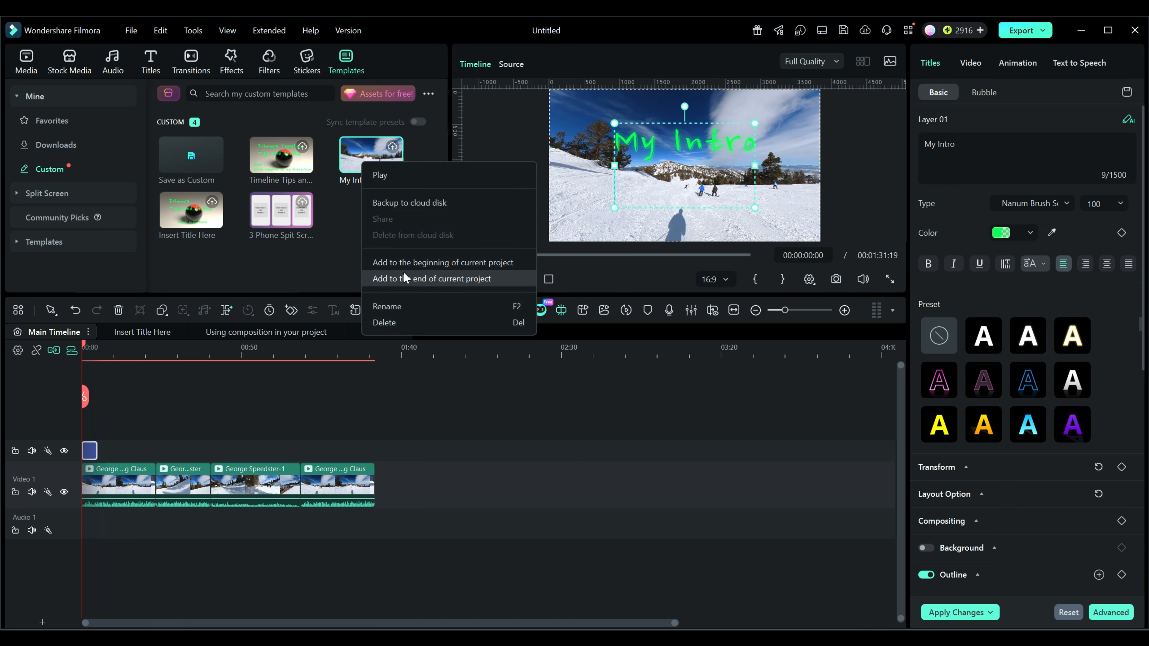
pyautogui.click(403, 280)
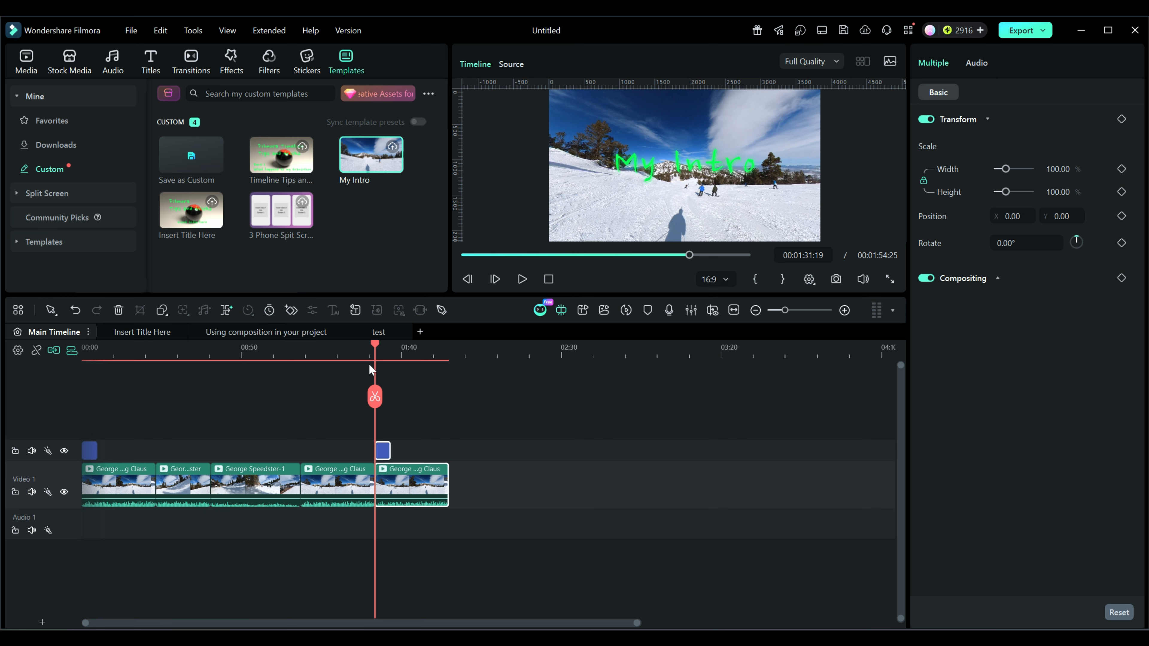
pyautogui.moveTo(376, 347); pyautogui.dragTo(83, 347)
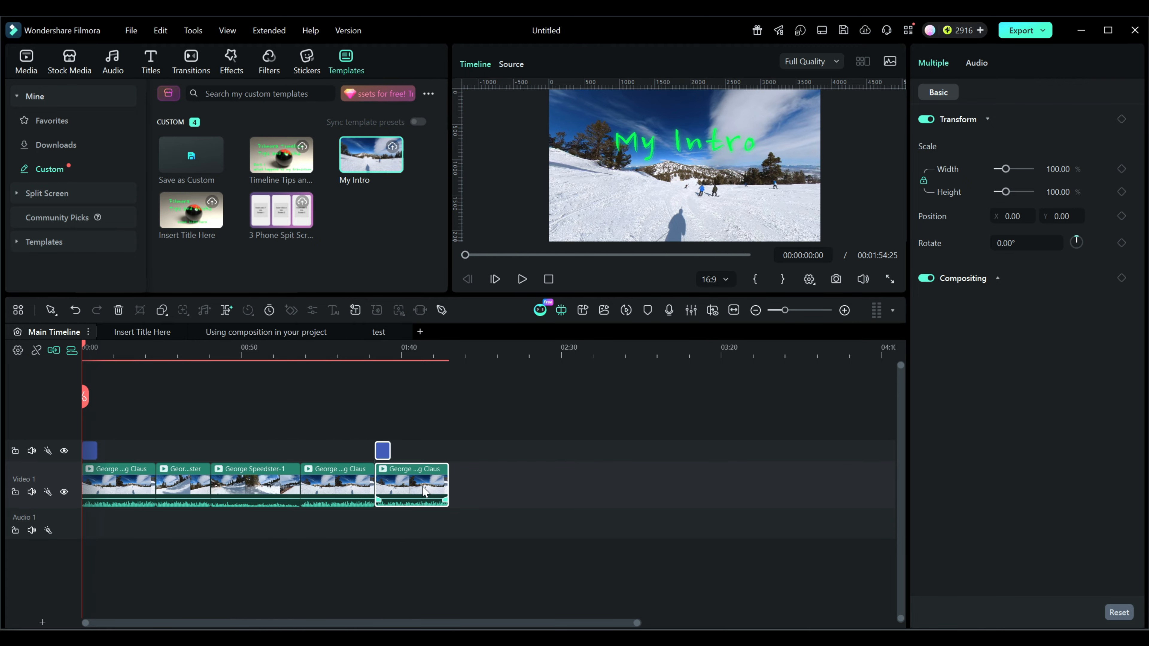
pyautogui.moveTo(511, 534); pyautogui.dragTo(190, 431)
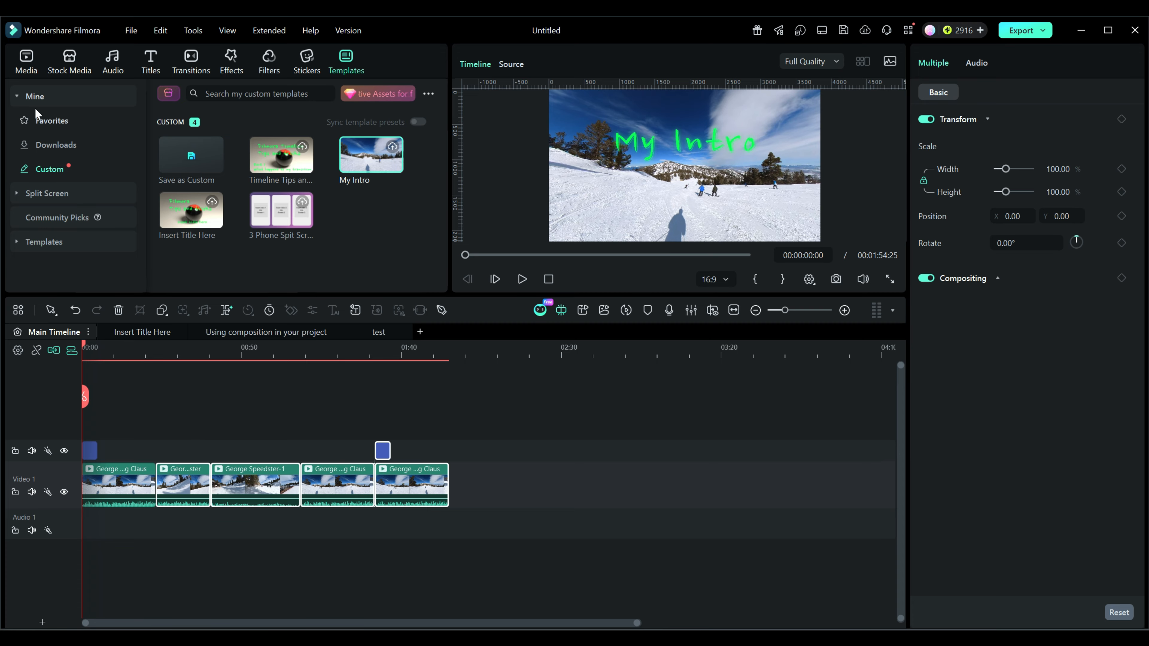
# Step: Locate the source media of the George Speedster-1 timeline clip in the resource panel
pyautogui.click(25, 60)
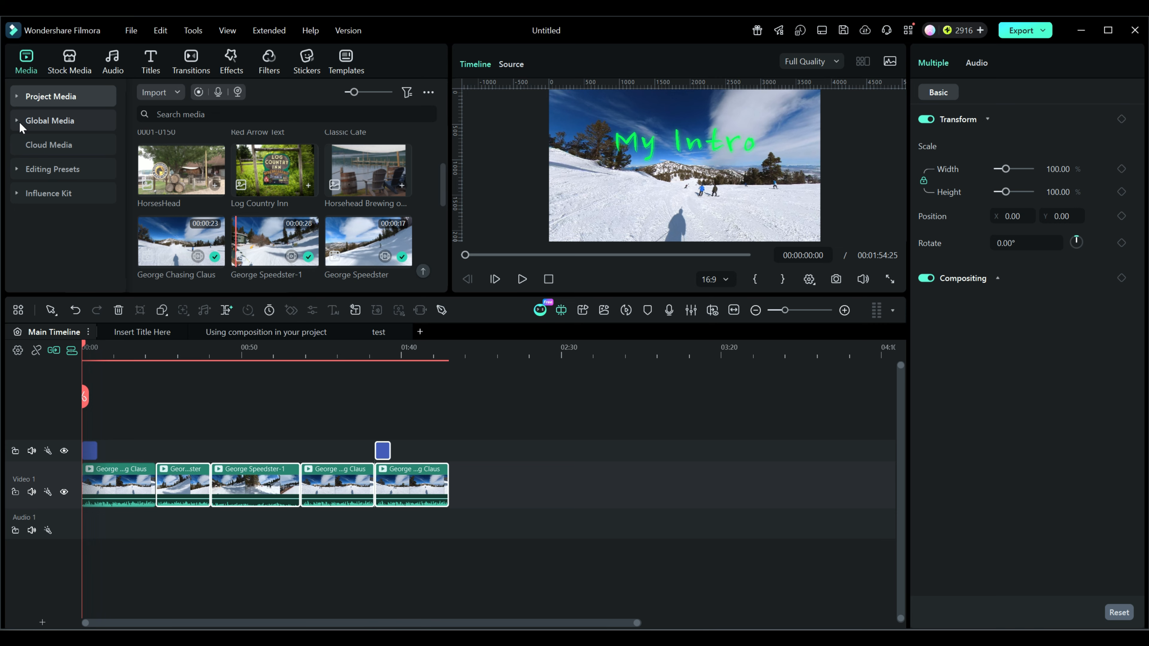
pyautogui.click(255, 487)
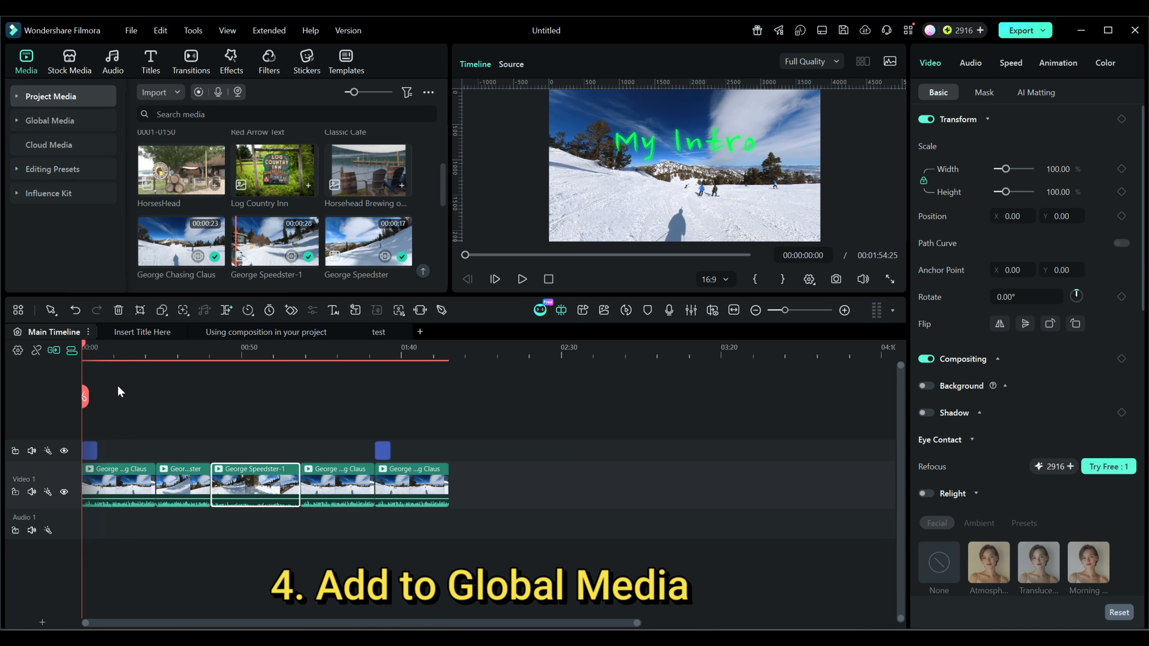
pyautogui.moveTo(85, 349); pyautogui.dragTo(252, 349)
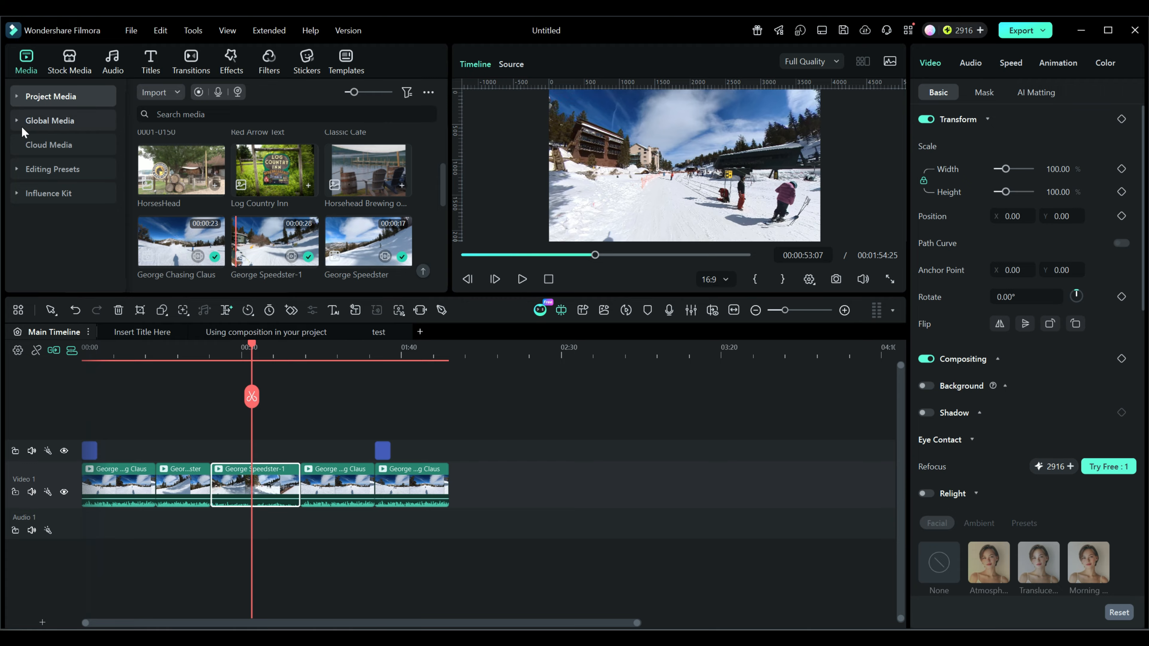
pyautogui.scroll(-5, 335, 239)
pyautogui.scroll(2, 334, 238)
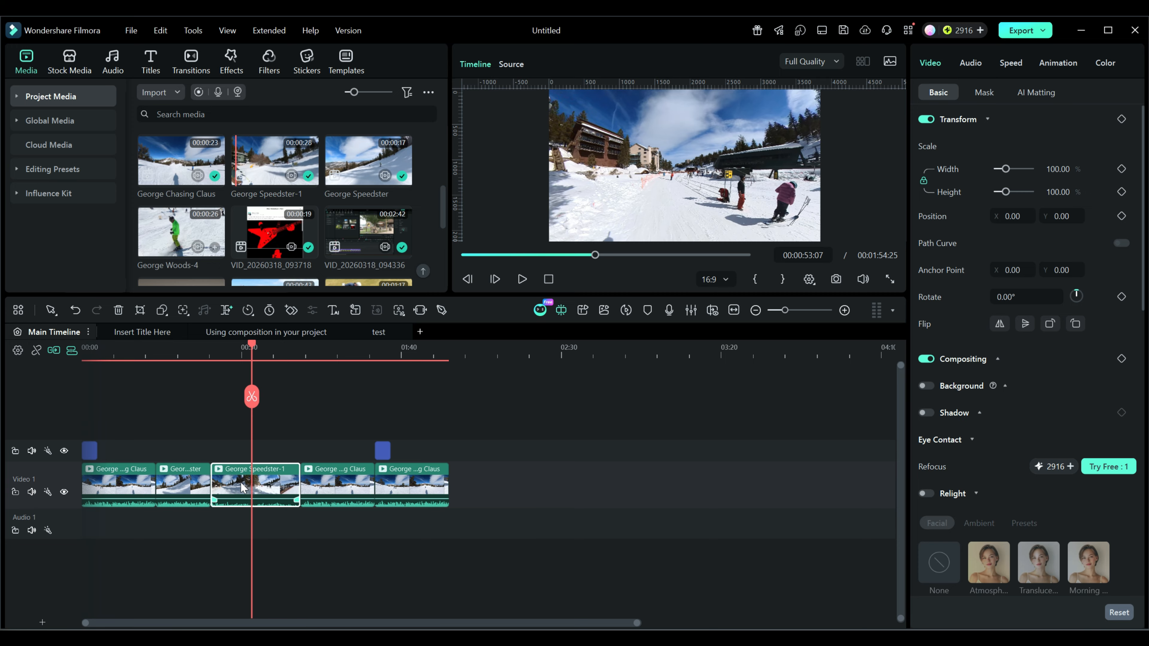
pyautogui.rightClick(276, 485)
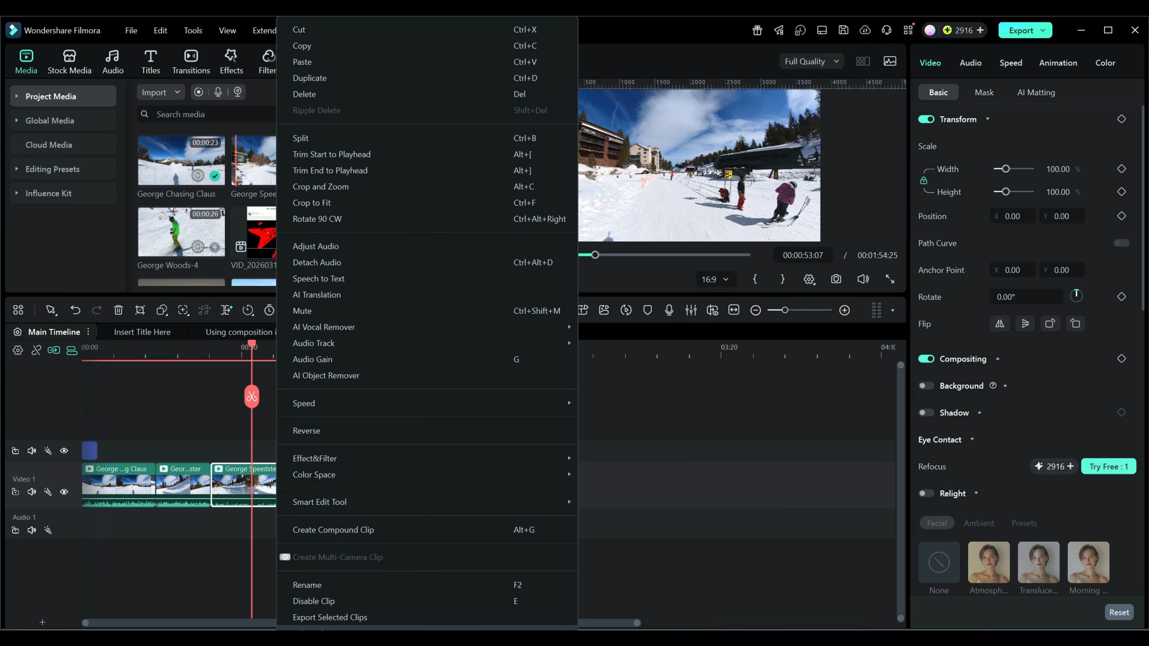
pyautogui.scroll(-3, 303, 574)
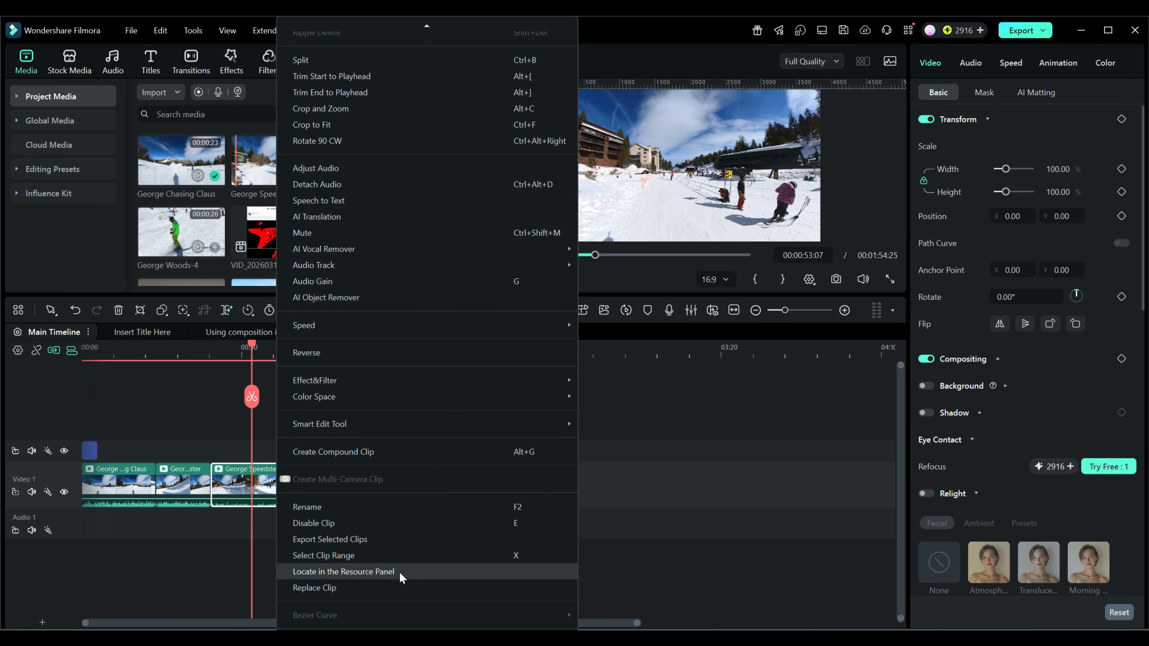
pyautogui.click(341, 572)
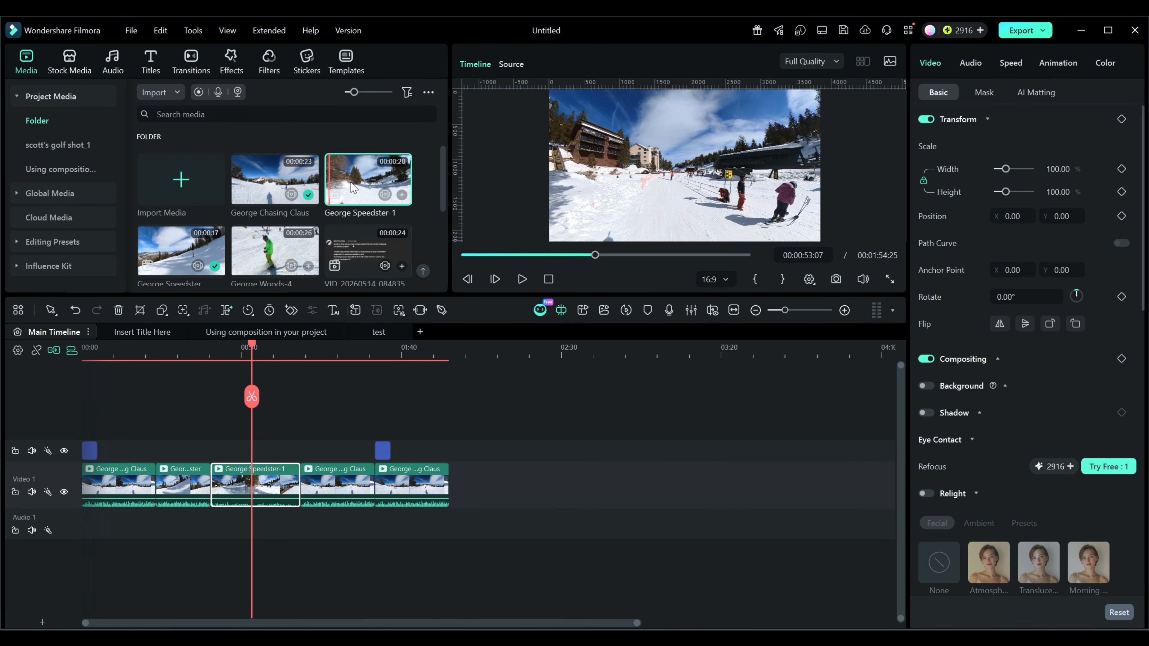
# Step: Add George Speedster-1 from the project media to Global Media and open the global folder
pyautogui.moveTo(356, 186); pyautogui.dragTo(74, 196)
pyautogui.click(19, 197)
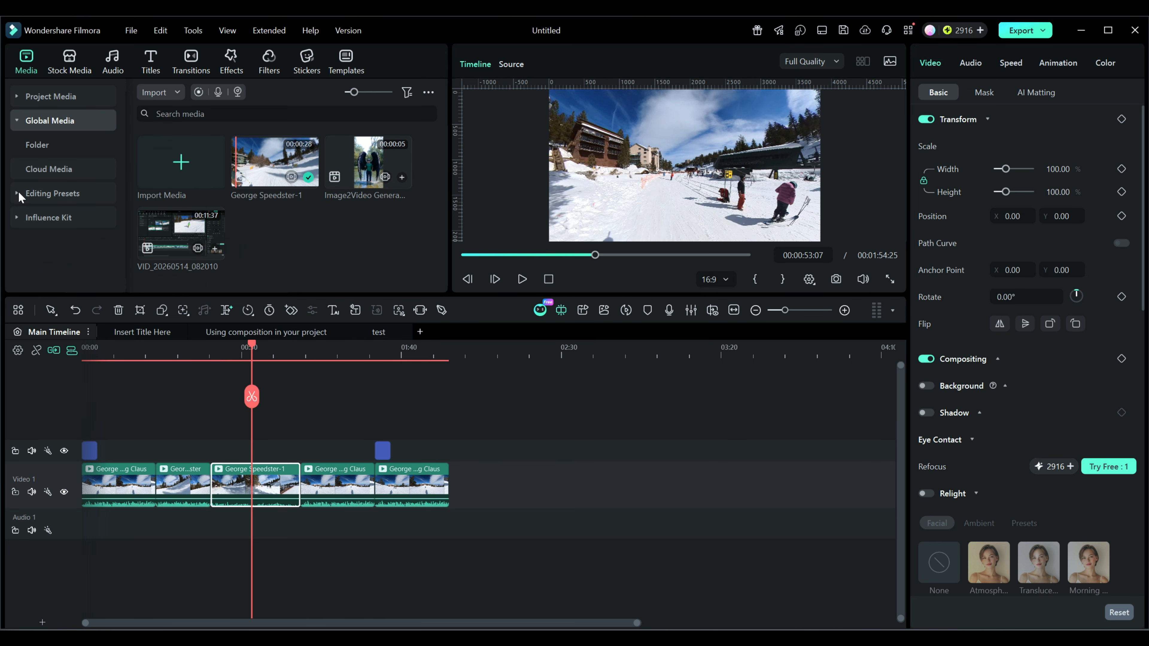
pyautogui.click(37, 145)
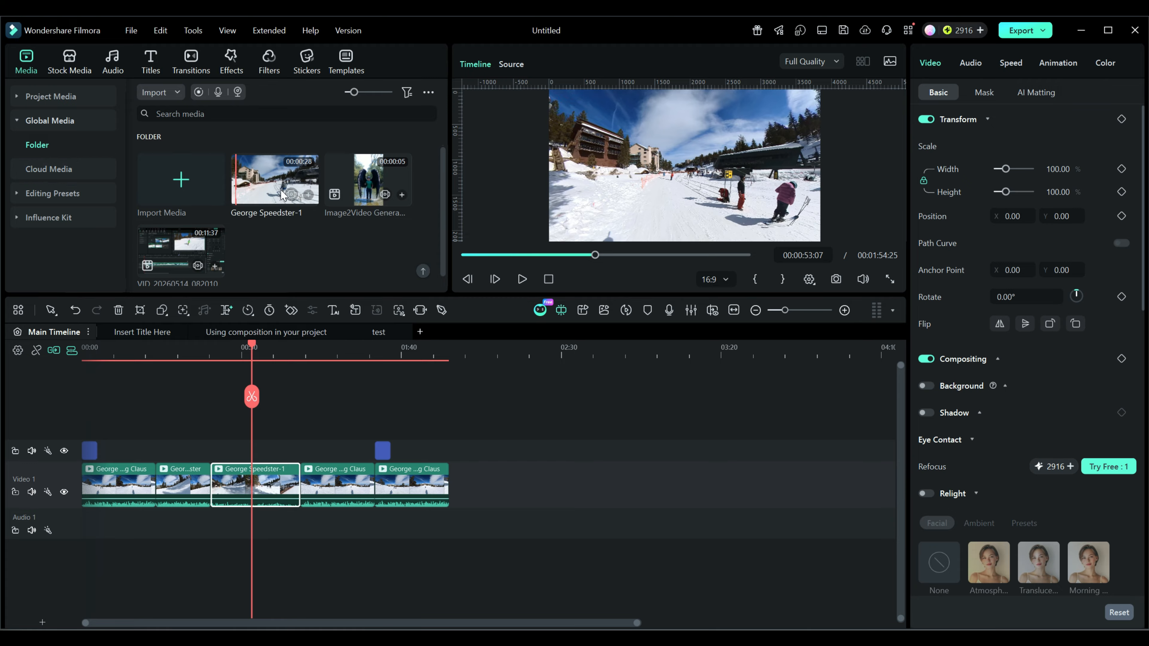
pyautogui.click(307, 196)
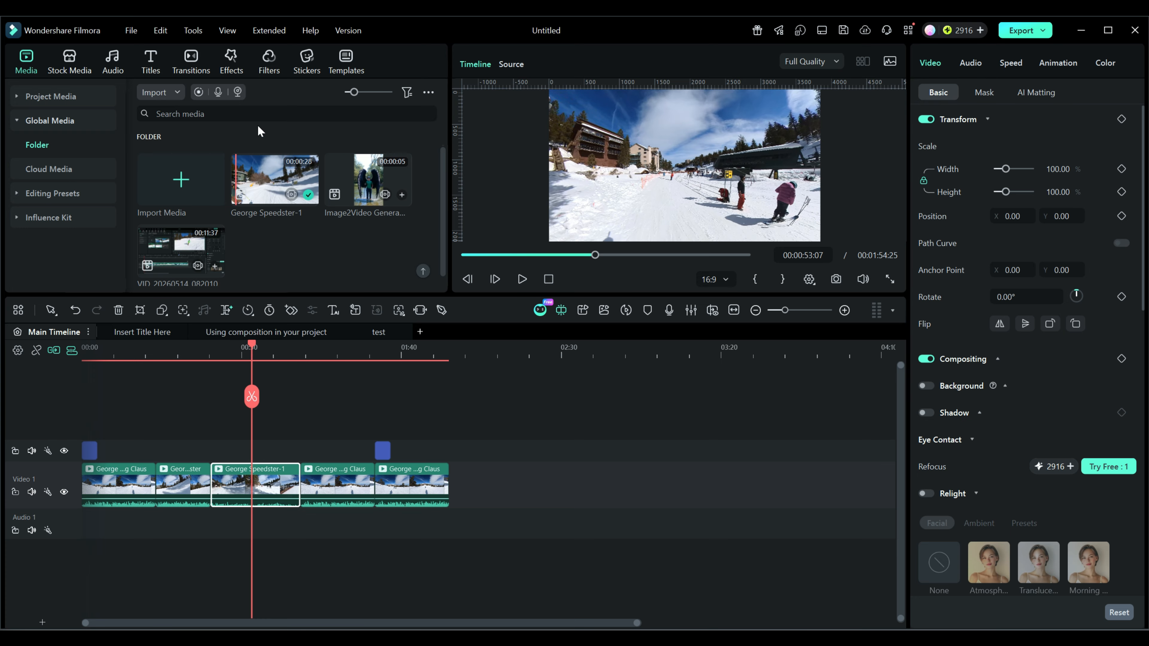
# Step: Delete George Speedster-1 from the Global Media folder
pyautogui.rightClick(268, 178)
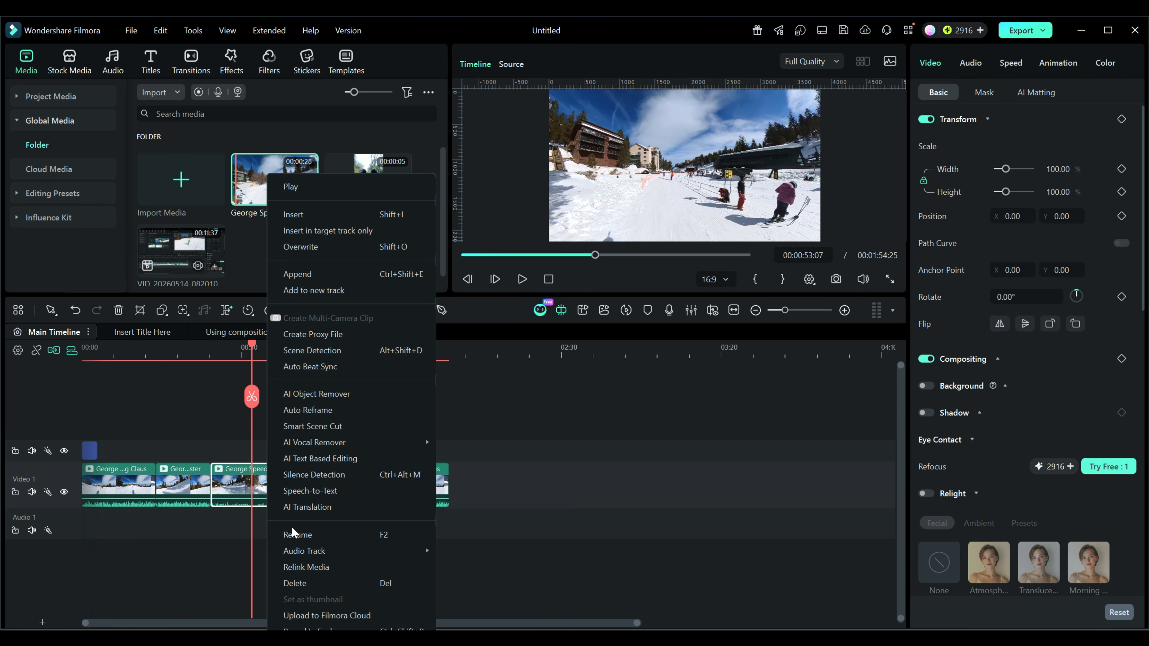
pyautogui.click(295, 584)
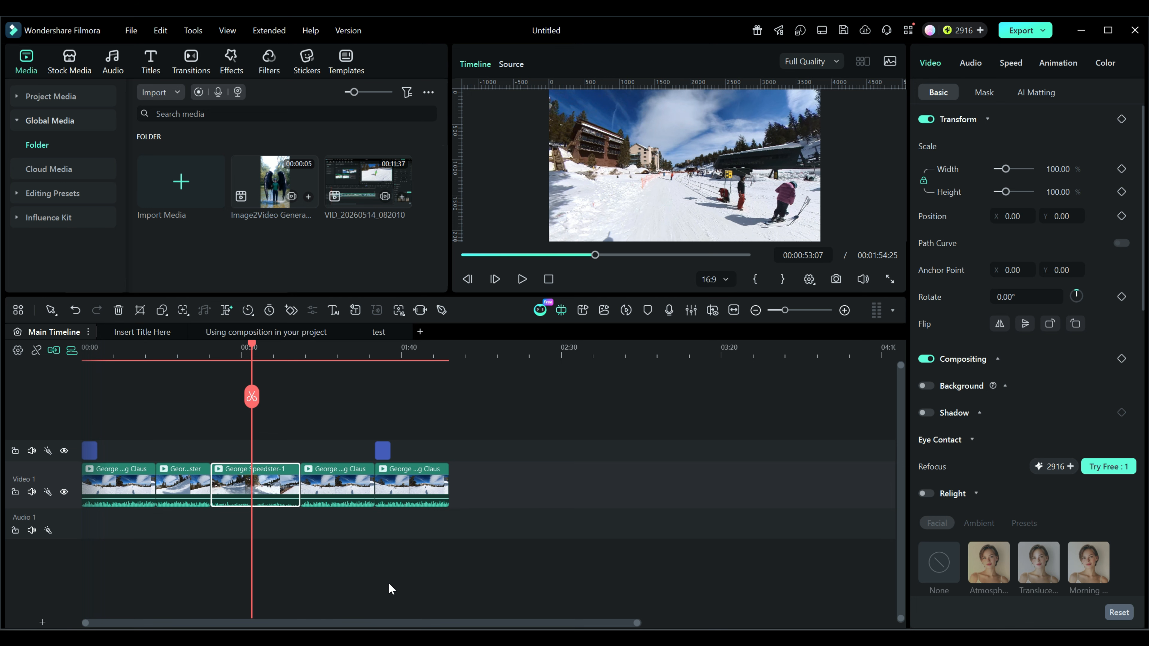
pyautogui.click(130, 30)
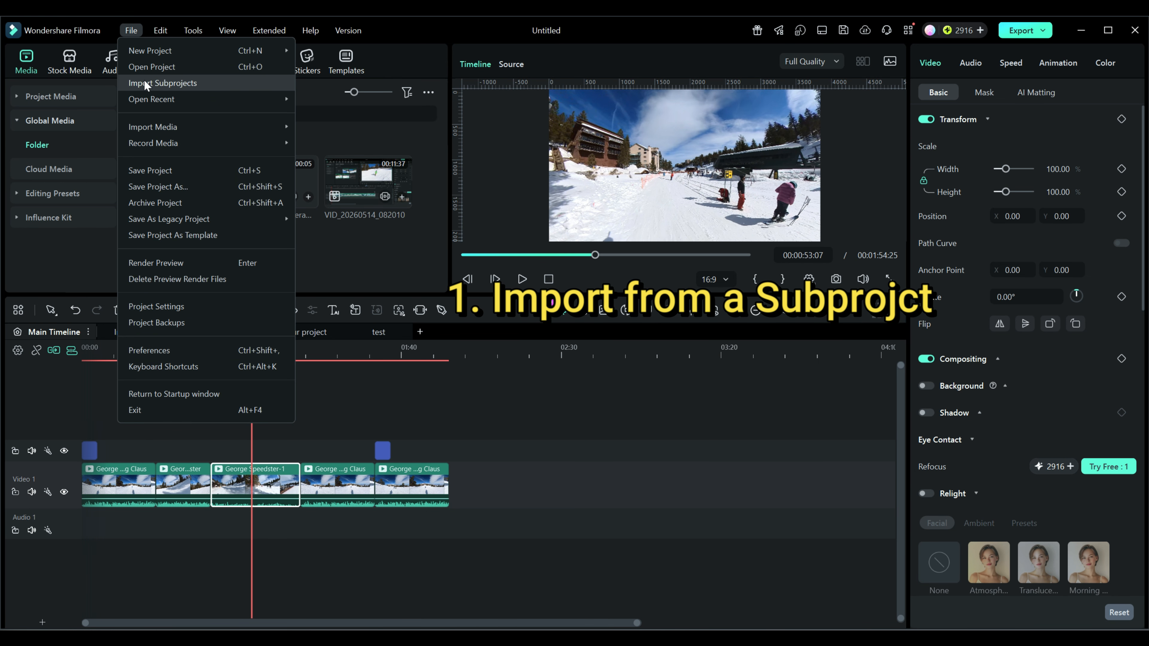
pyautogui.click(569, 410)
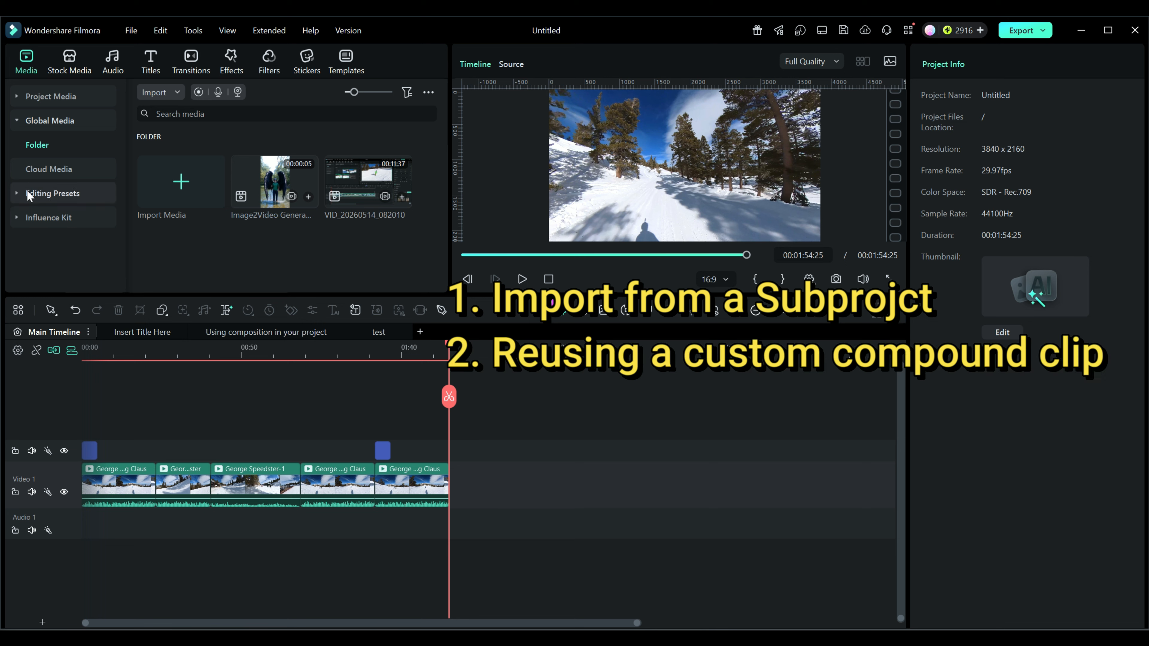
# Step: Delete the test preset from the custom compound clips
pyautogui.click(21, 194)
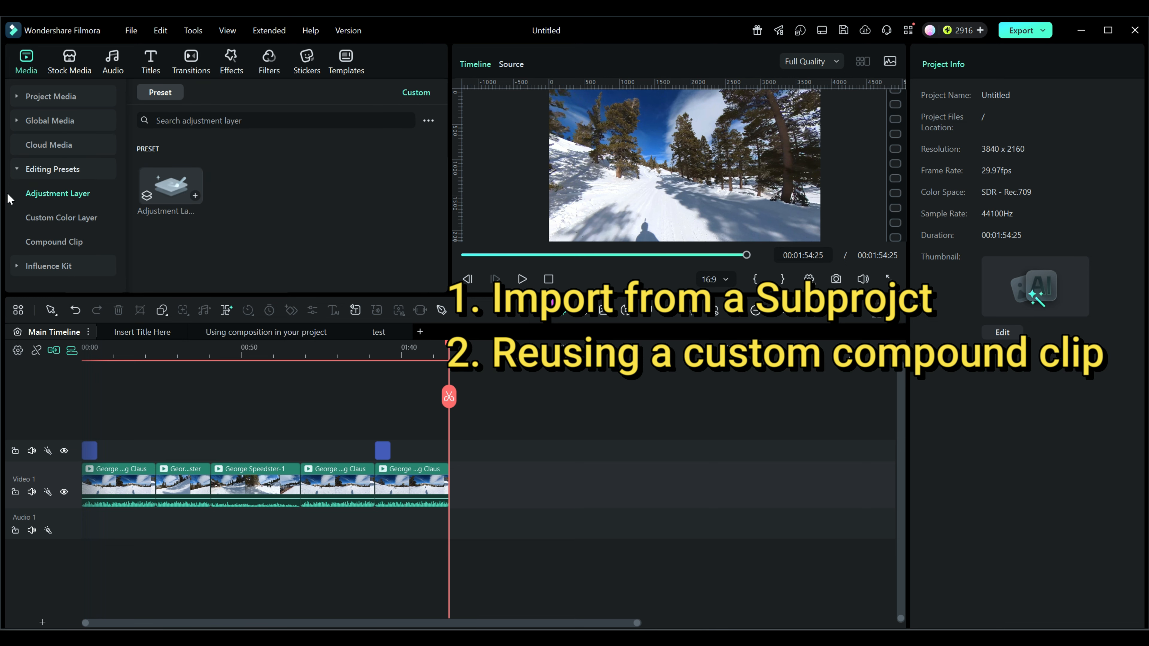
pyautogui.click(55, 242)
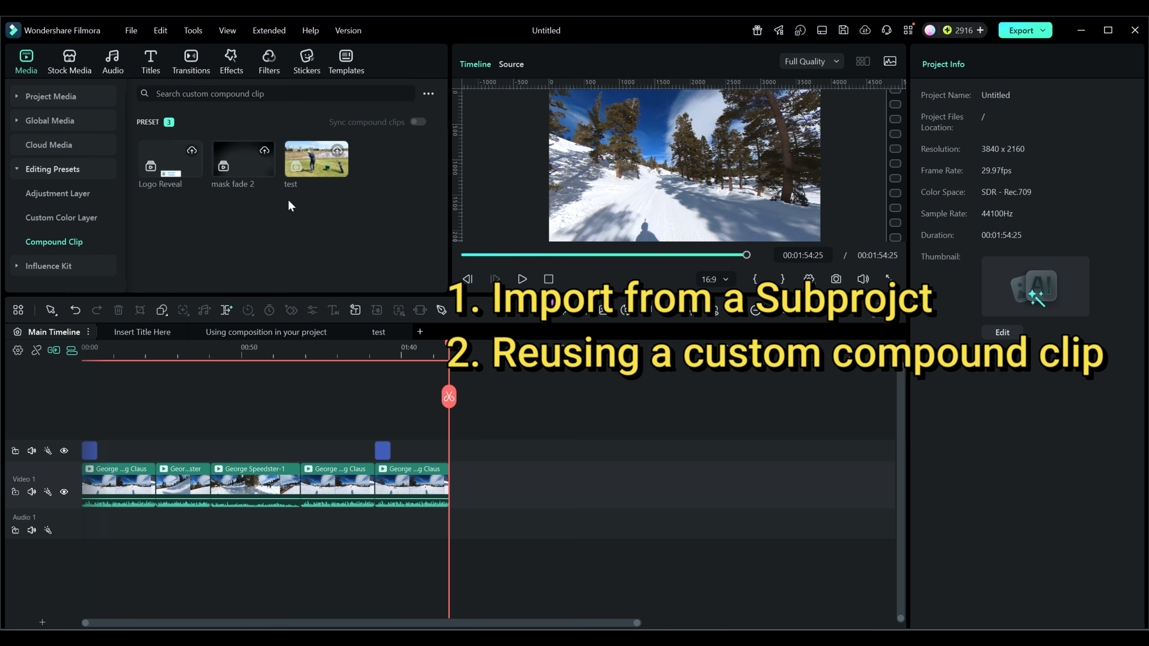
pyautogui.rightClick(318, 166)
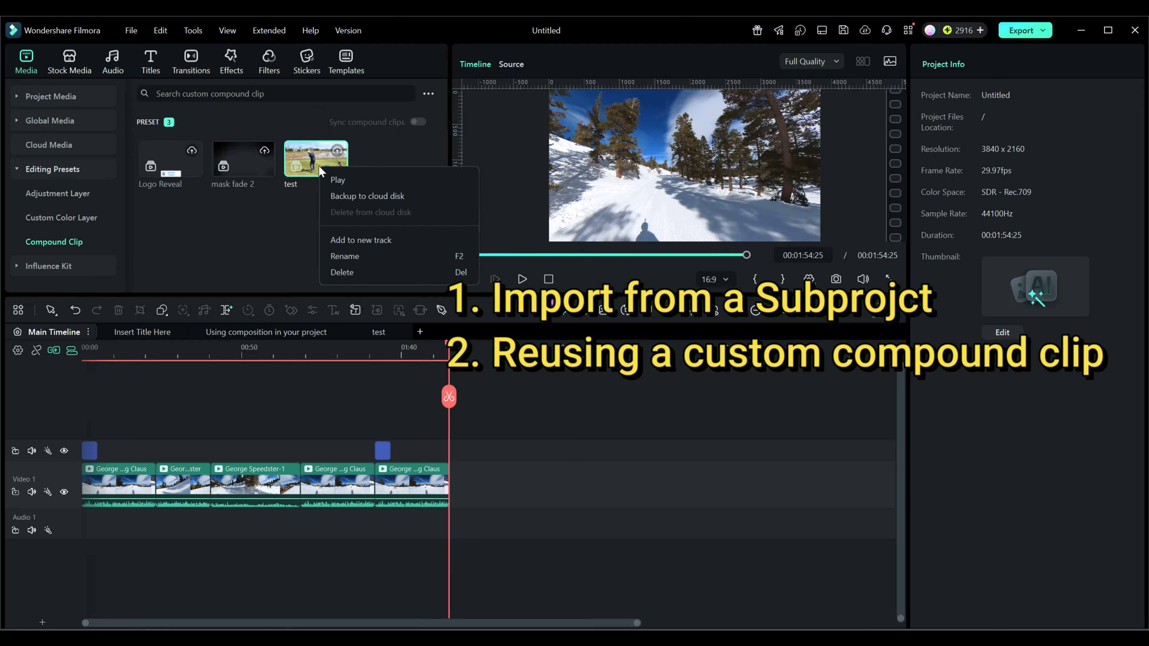
pyautogui.click(351, 275)
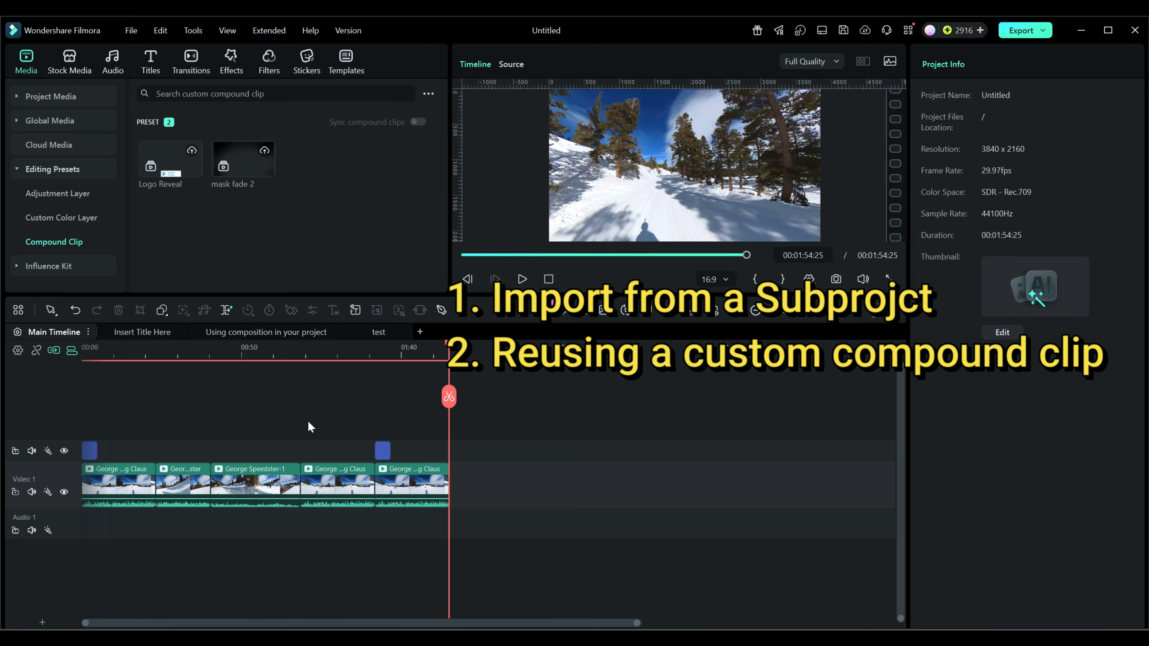
# Step: Delete the My Intro template from the custom templates and confirm its removal
pyautogui.click(345, 62)
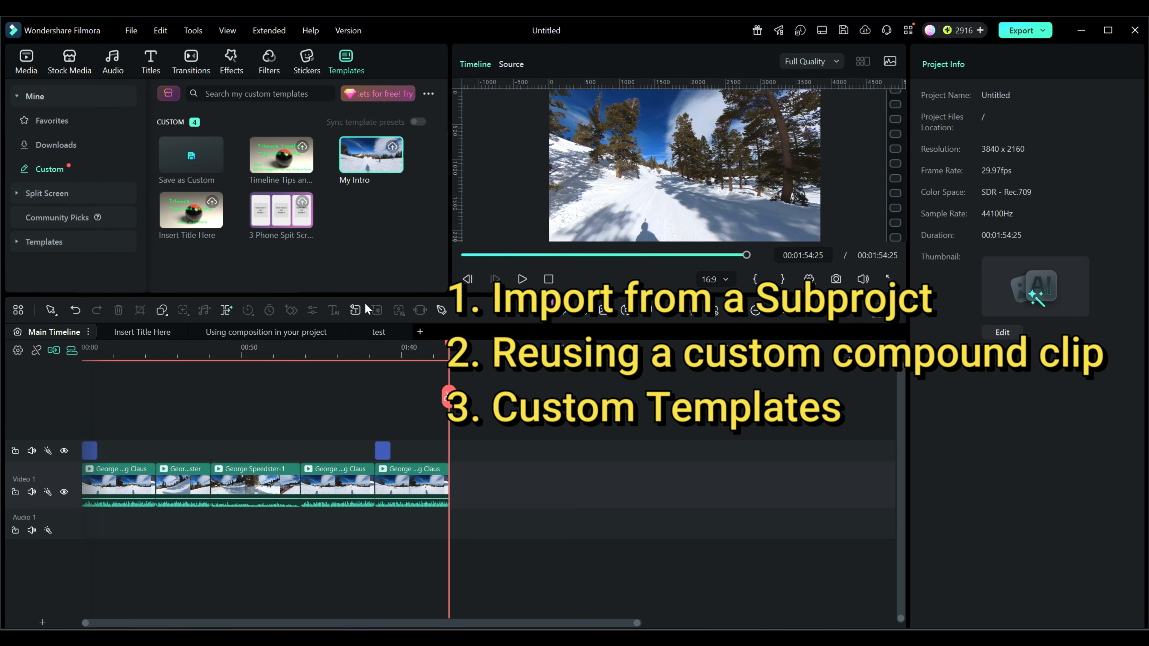
pyautogui.rightClick(358, 159)
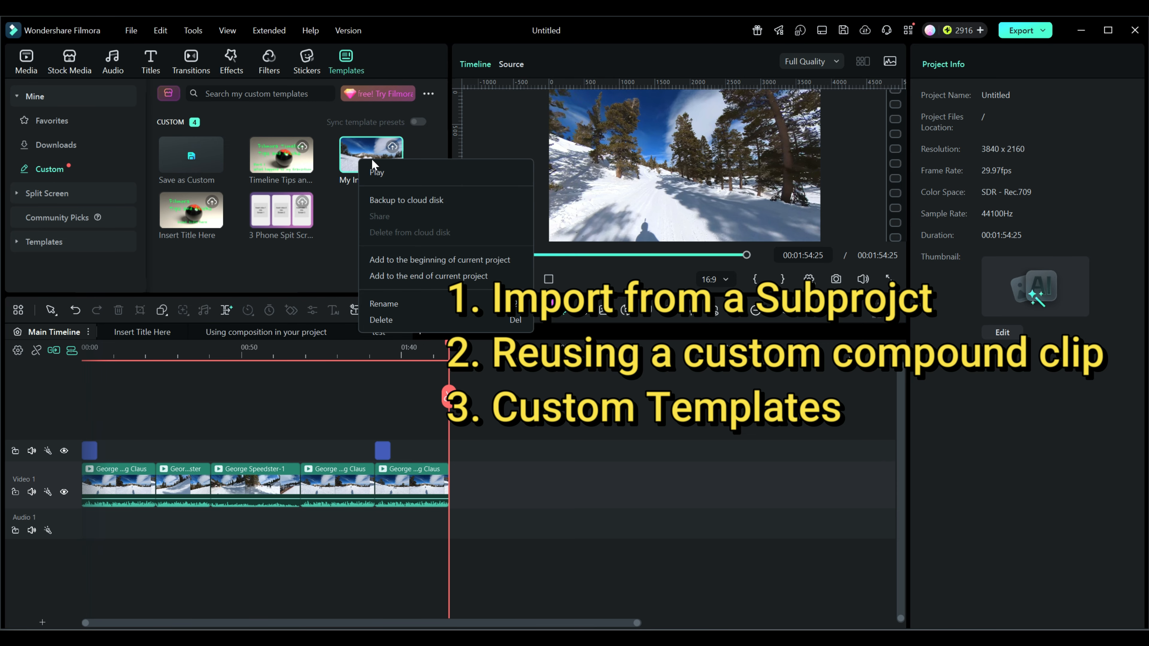
pyautogui.click(380, 319)
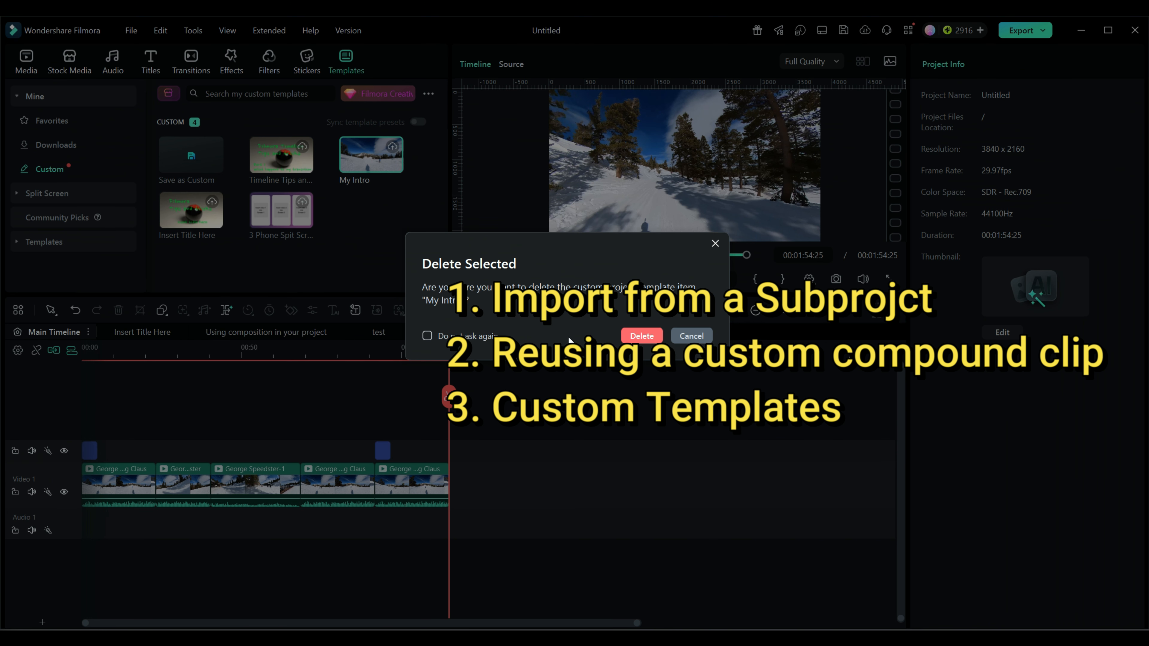
pyautogui.click(640, 336)
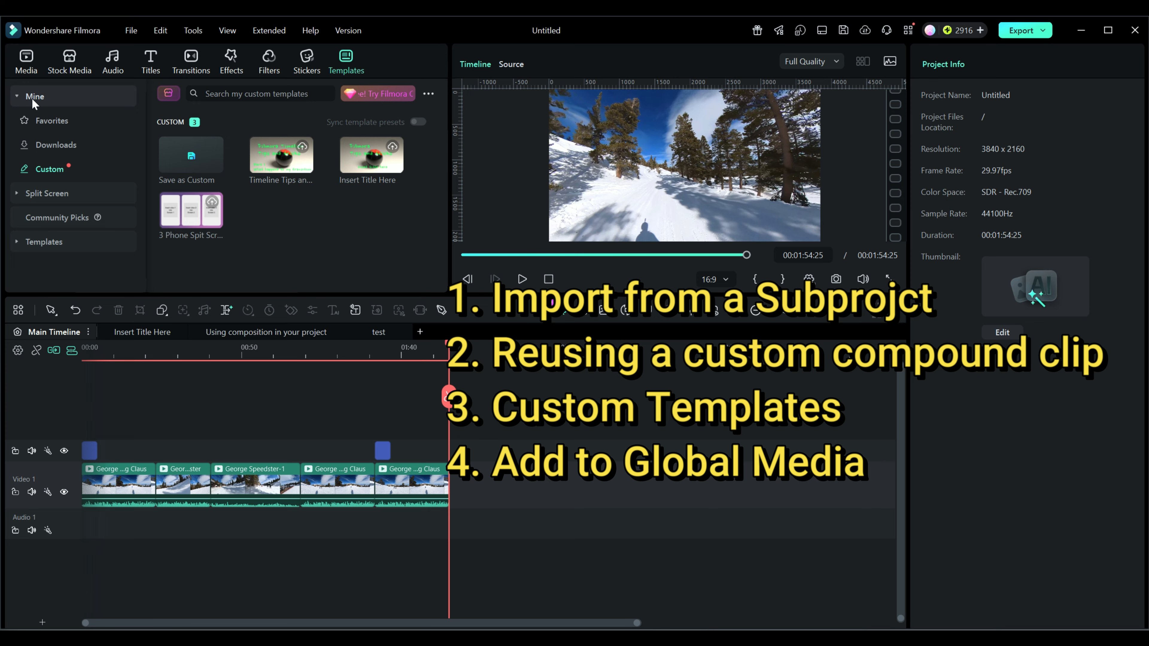
# Step: Return to the media library and open the Global Media collection
pyautogui.click(29, 61)
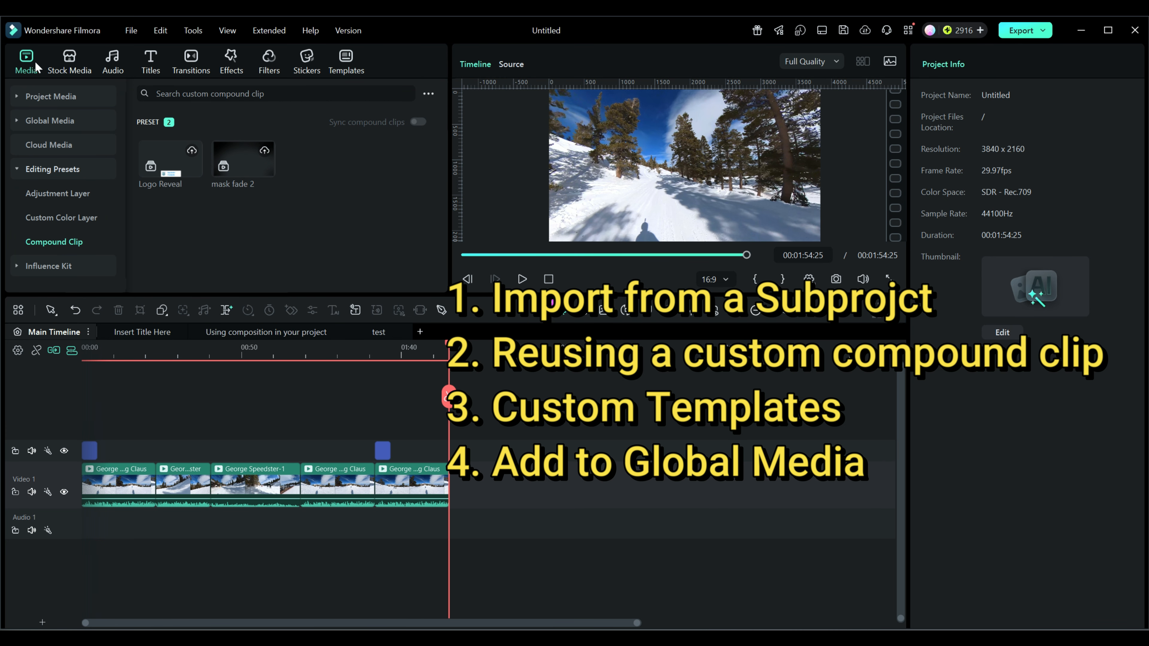
pyautogui.click(18, 122)
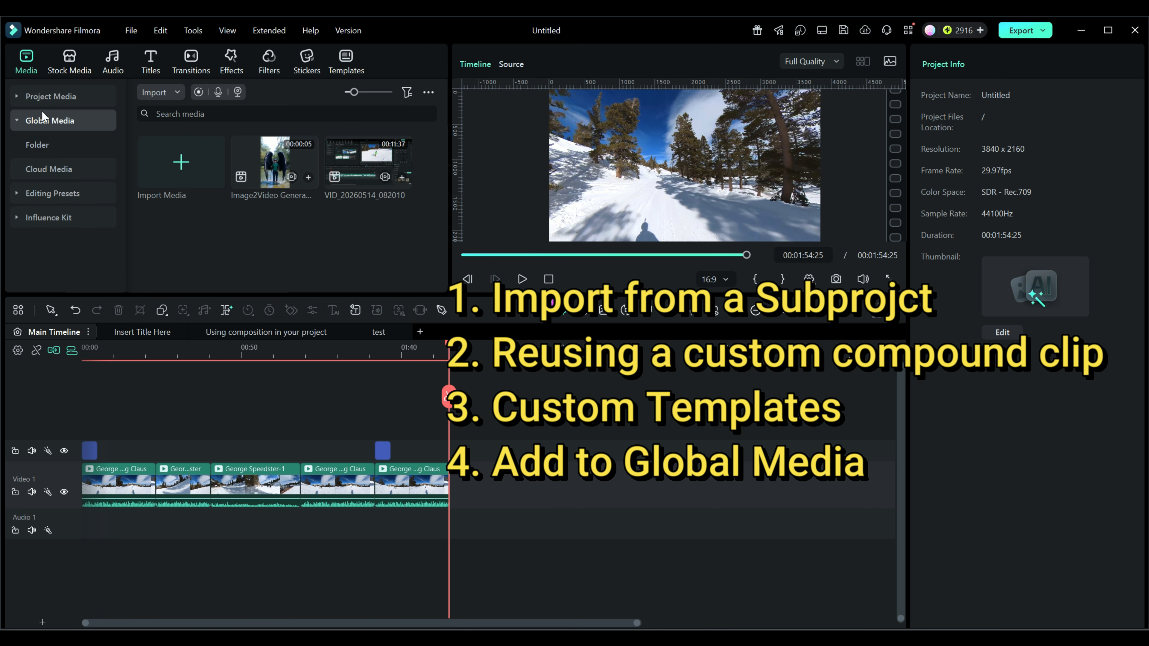